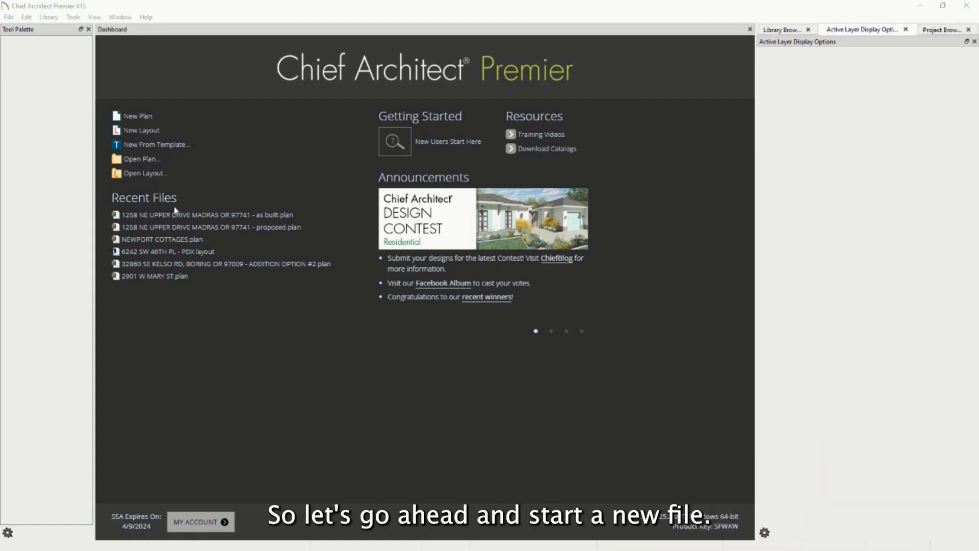
Choose New Plan on the Dashboard to open a blank Untitled plan
click(139, 117)
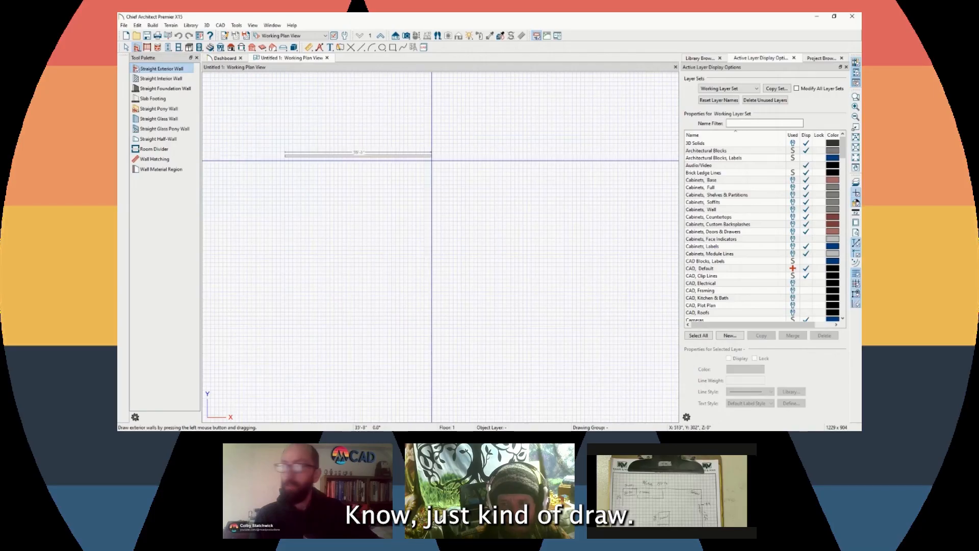
Draw the exterior walls, starting with a ~44' top wall and a wall running down from its end
drag(411, 194, 462, 193)
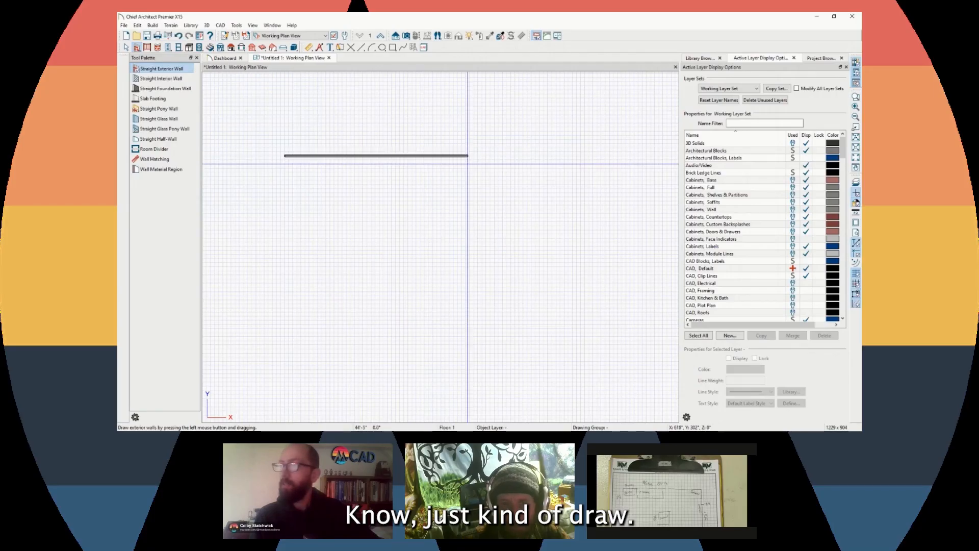
scroll(469, 154, up, 2)
drag(466, 150, 462, 364)
scroll(461, 331, down, 2)
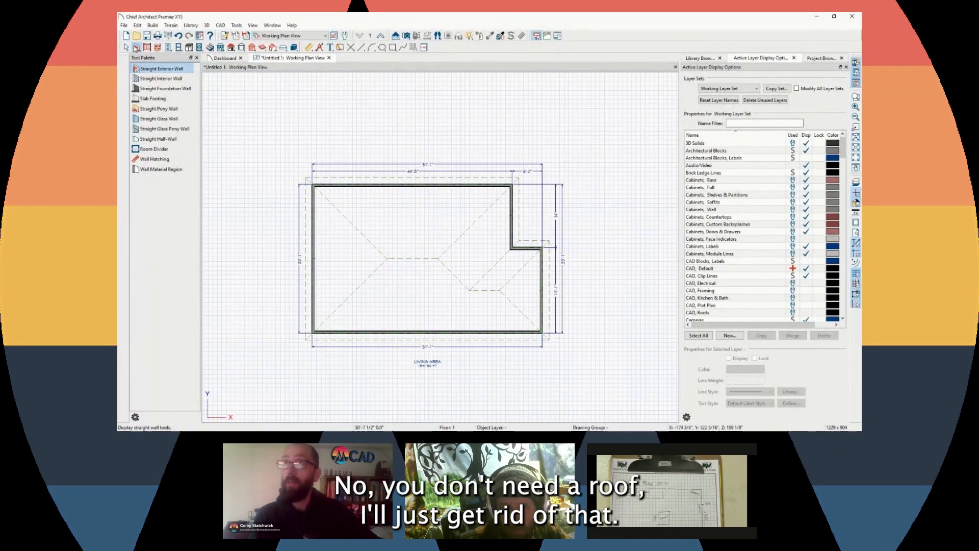
Marquee-select the whole roof, delete it, then undo the deletion
click(127, 48)
click(305, 204)
shift+drag(258, 133, 606, 378)
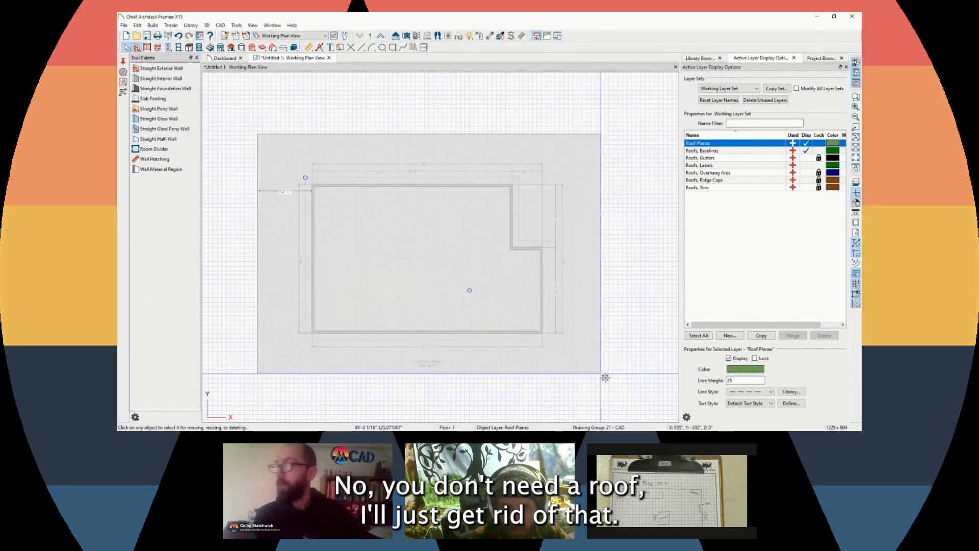
key(Delete)
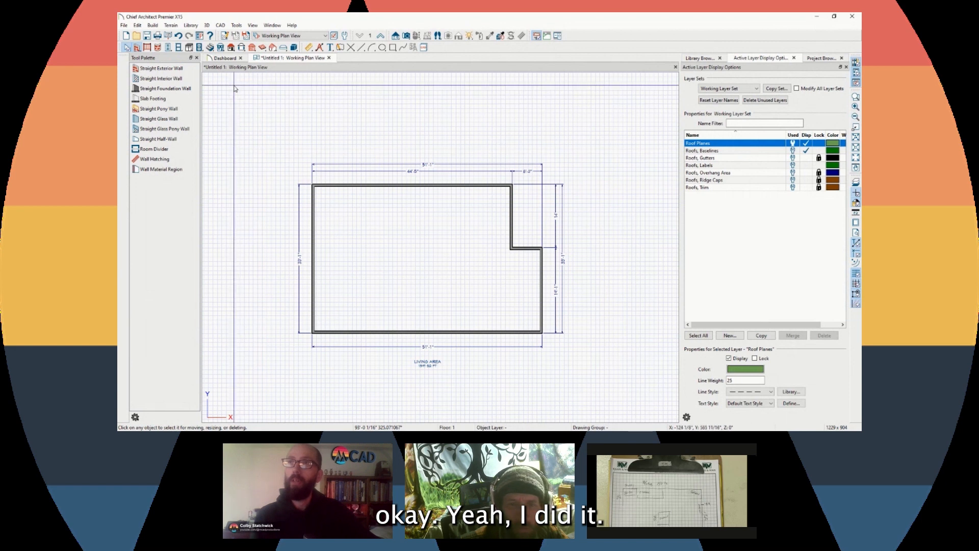
click(178, 36)
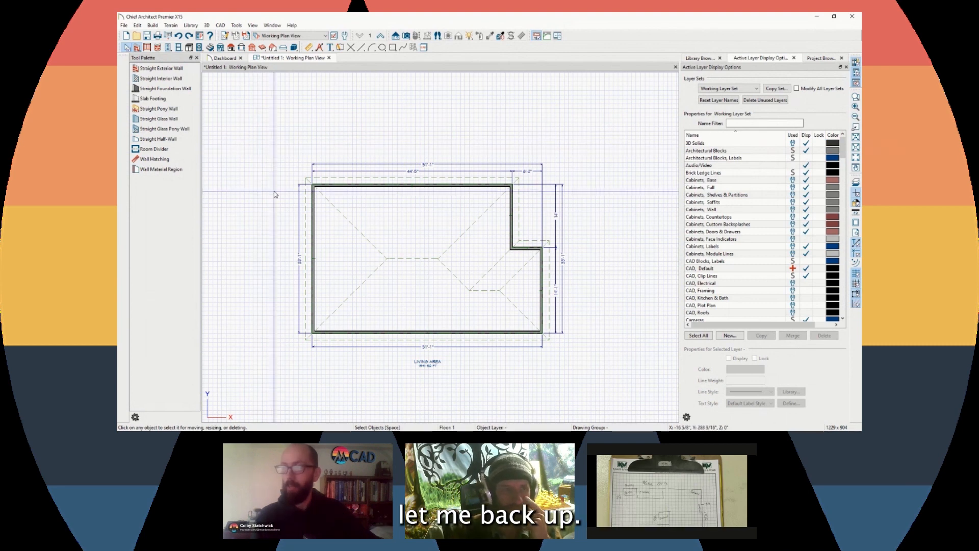
Select the left hip roof plane, clear the selection, and select it again
click(306, 183)
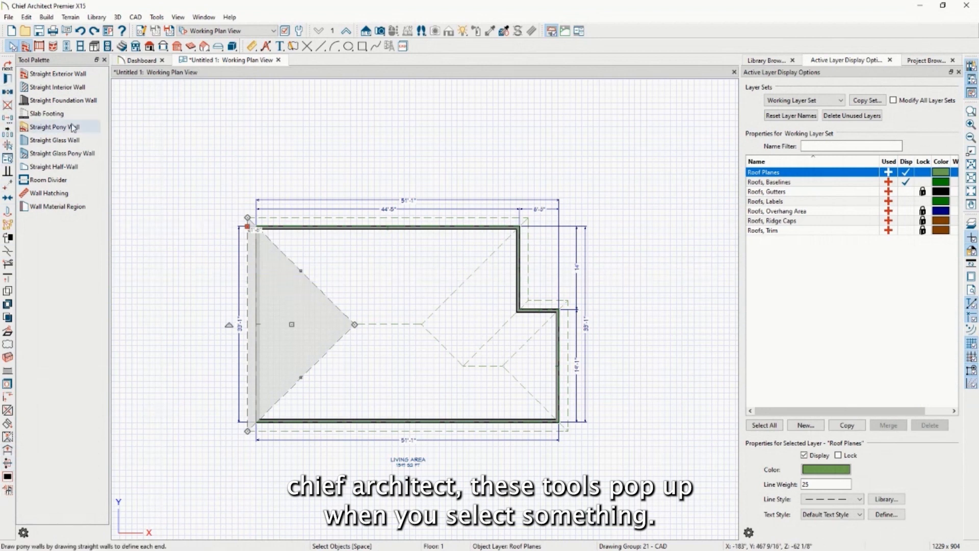
key(Escape)
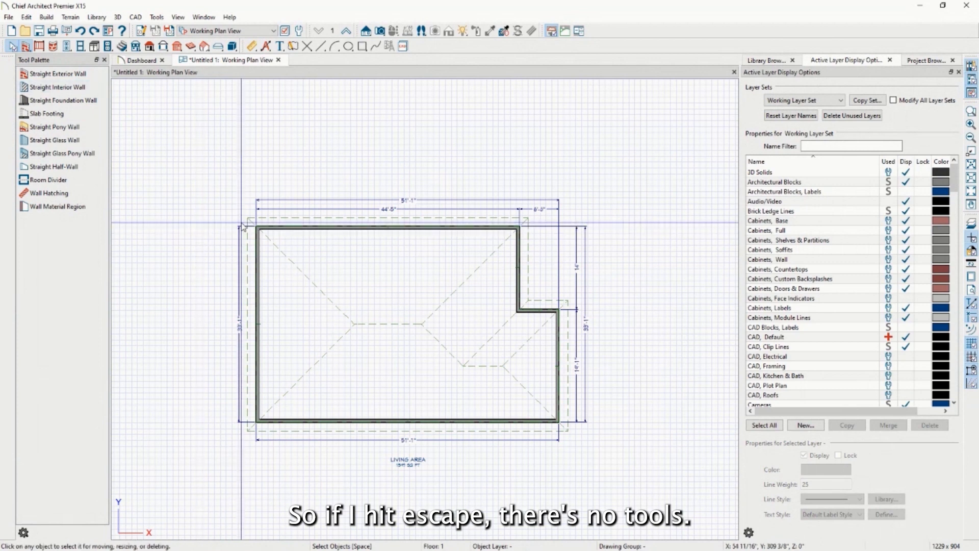
click(248, 245)
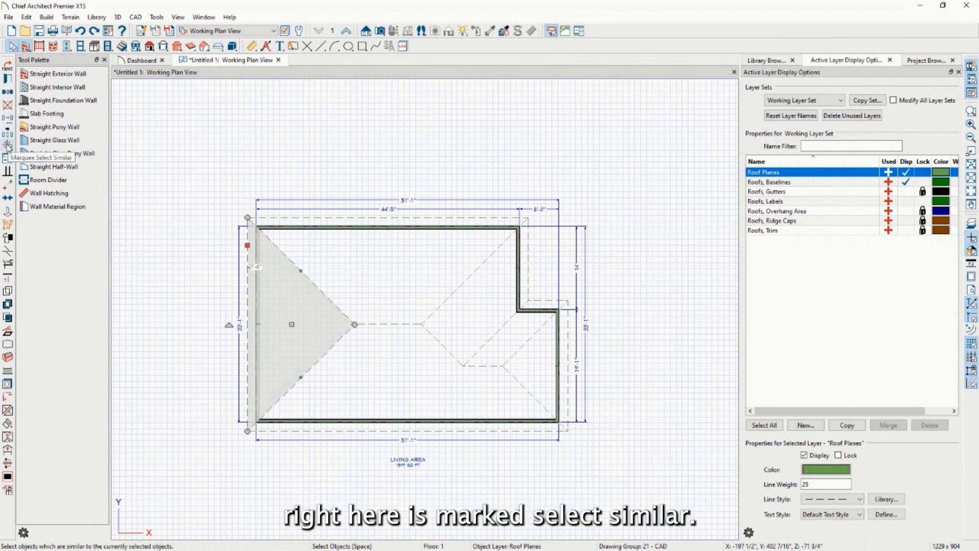
click(7, 145)
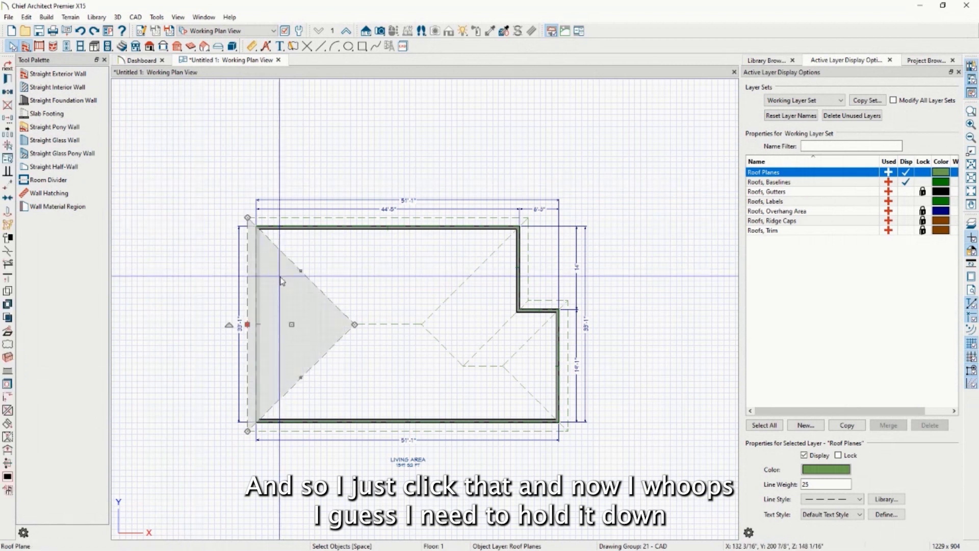
drag(204, 167, 606, 470)
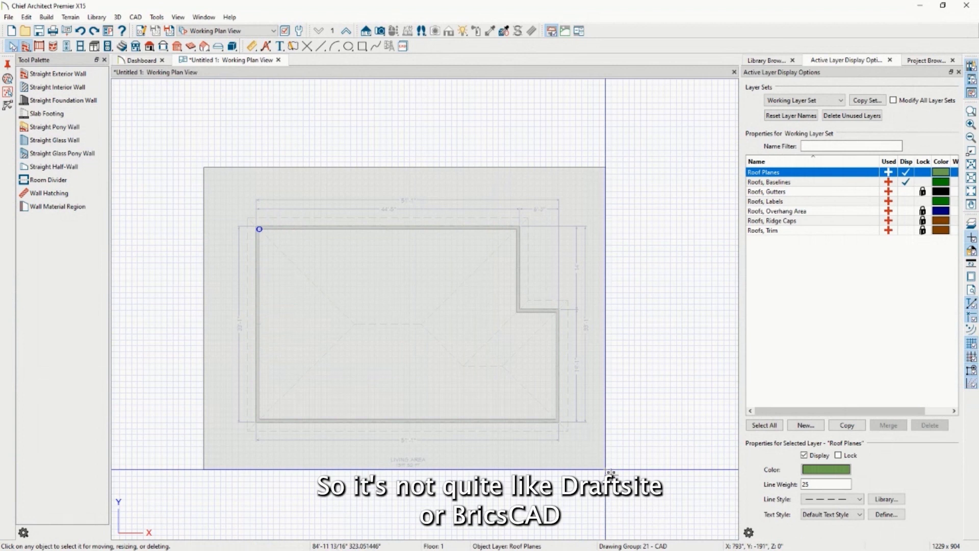
drag(606, 469, 606, 469)
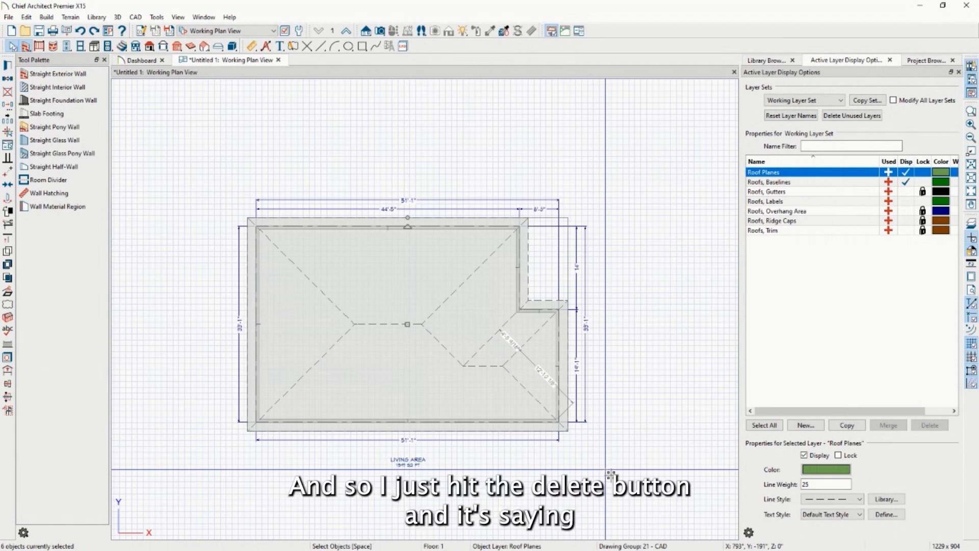
key(Delete)
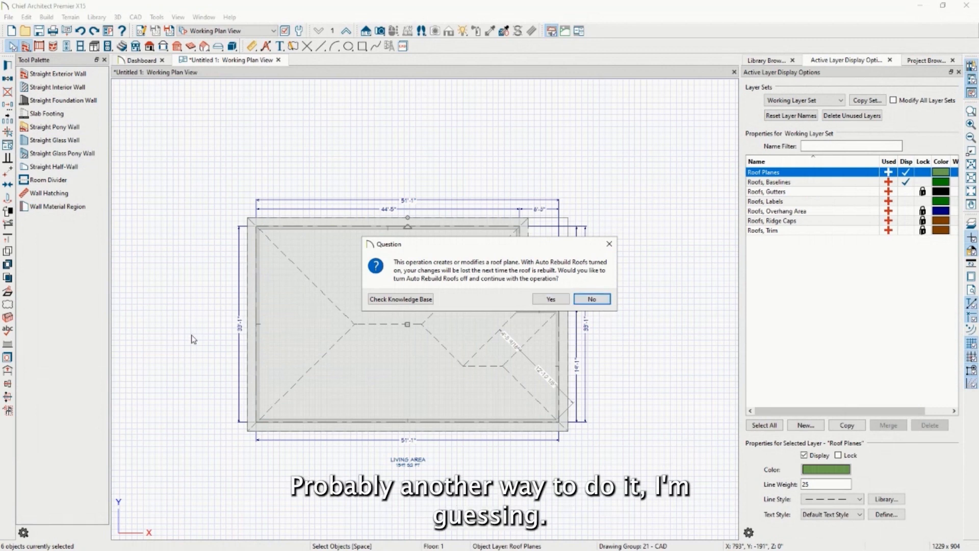
key(Escape)
key(Escape)
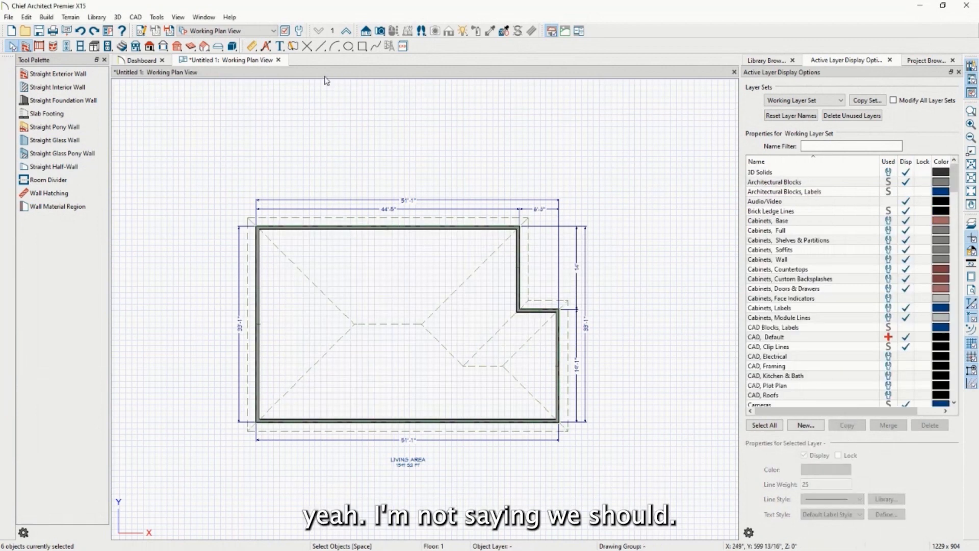
Create a Full Camera view of the house and orbit it to look from below
click(376, 32)
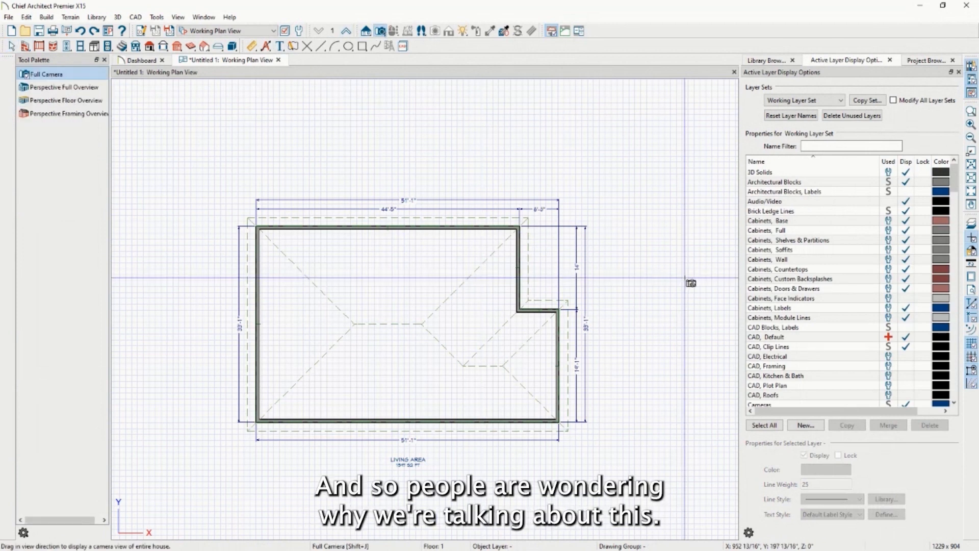
drag(713, 170, 651, 214)
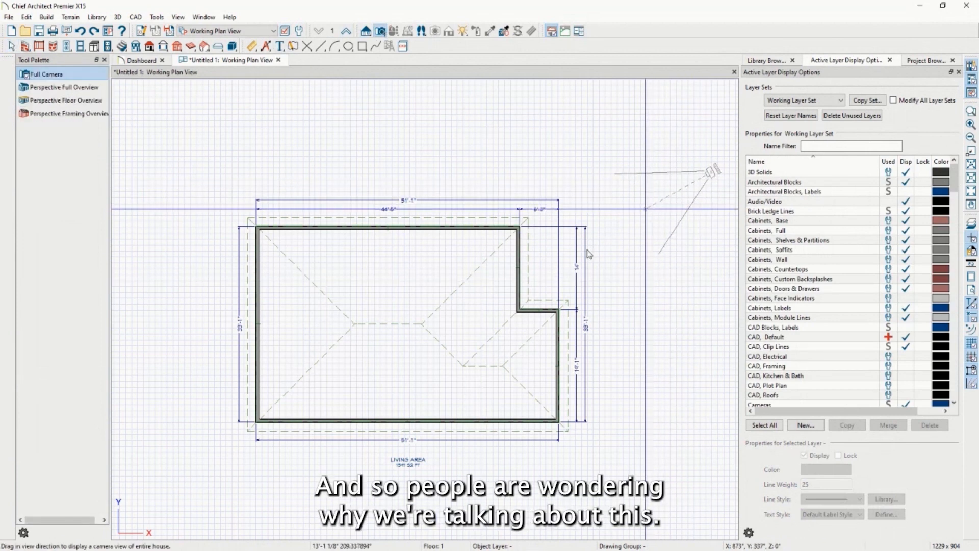
drag(589, 254, 528, 256)
drag(455, 248, 173, 271)
Select a roof plane in the 3D camera view and delete it
click(11, 46)
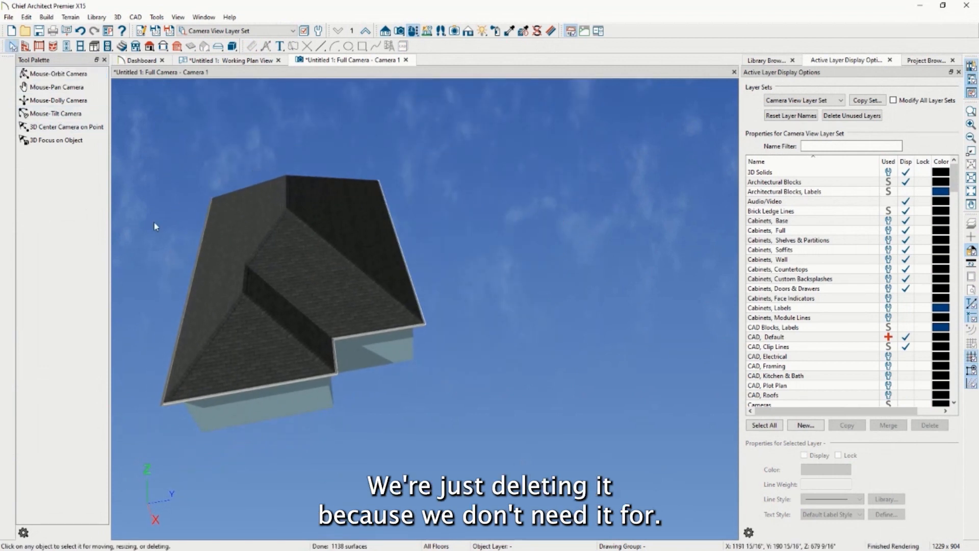
click(253, 356)
click(231, 61)
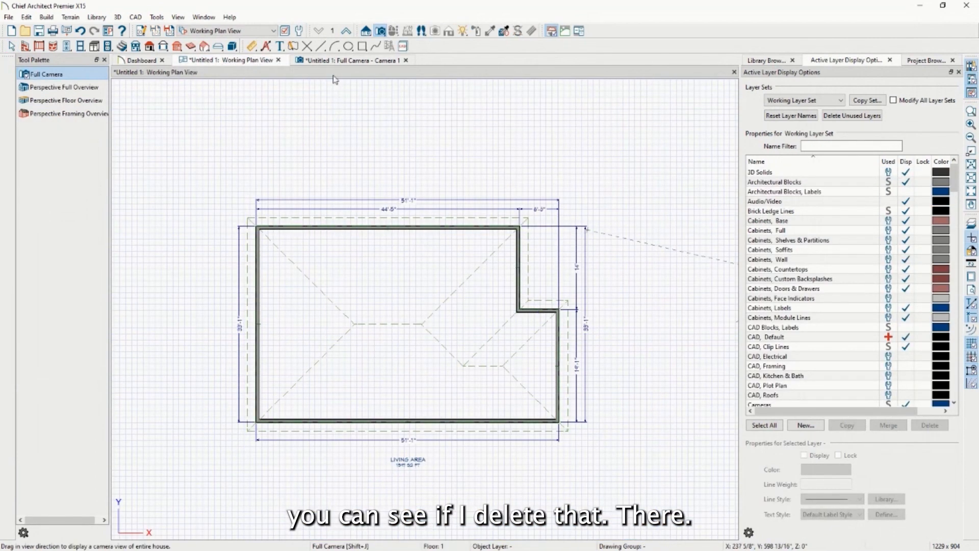
click(348, 60)
key(Delete)
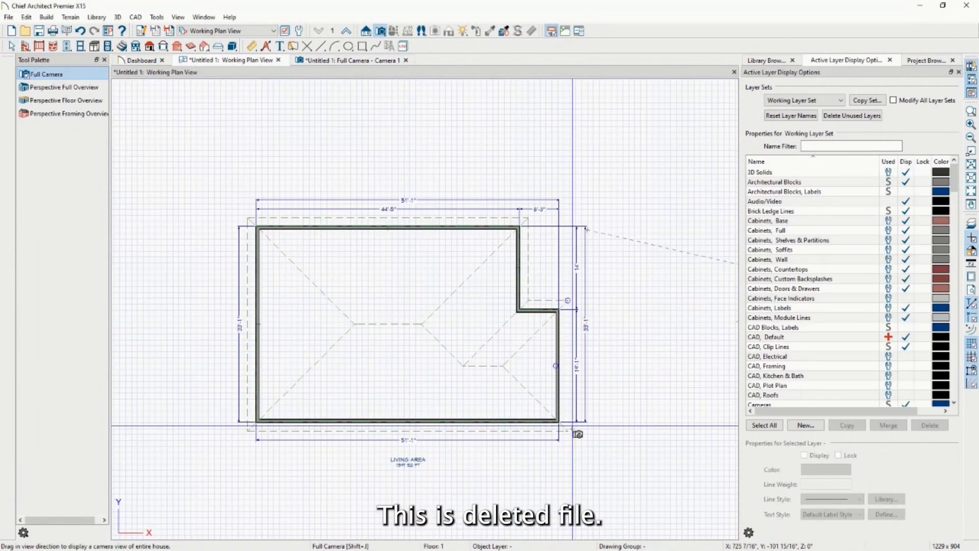
Delete the top roof plane on the plan, check the 3D view, and close the camera tab
key(space)
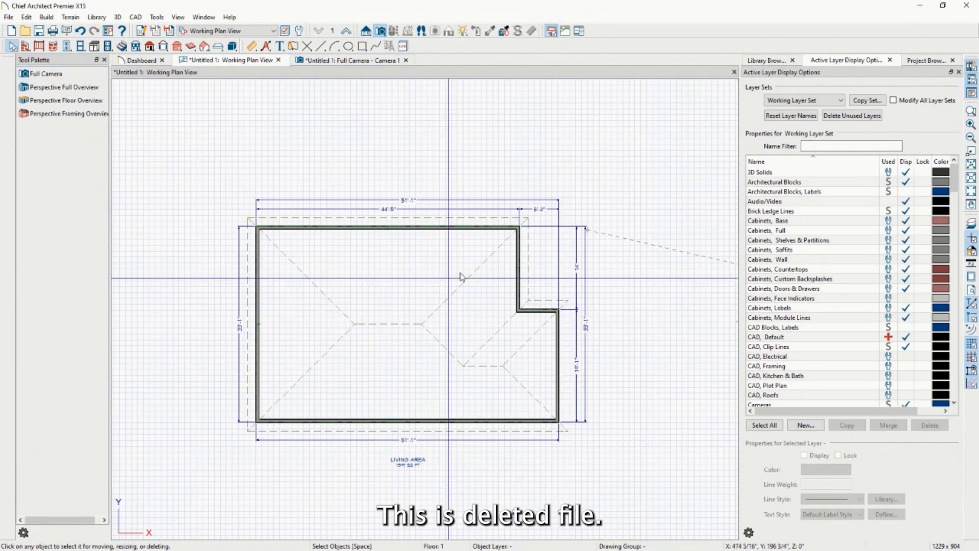
click(495, 217)
key(Delete)
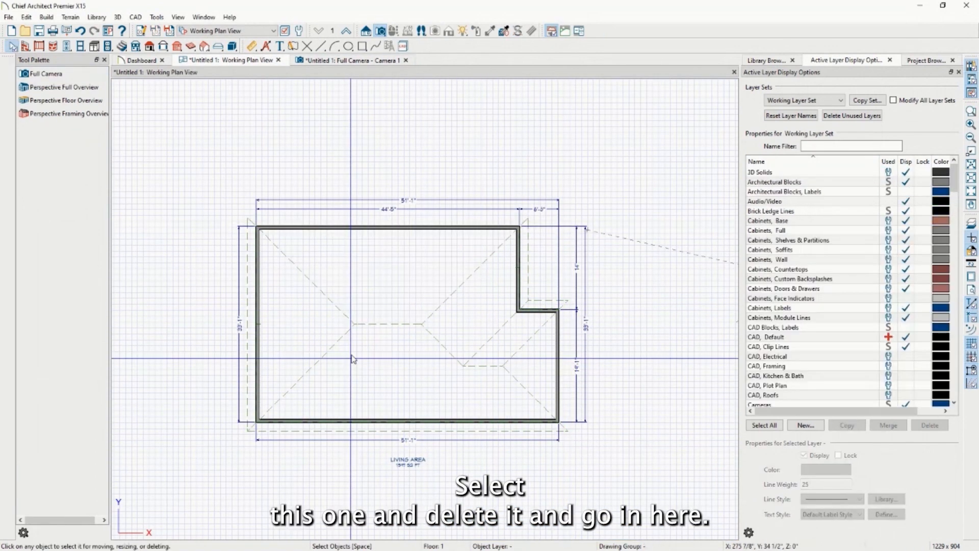
click(365, 60)
key(ctrl+w)
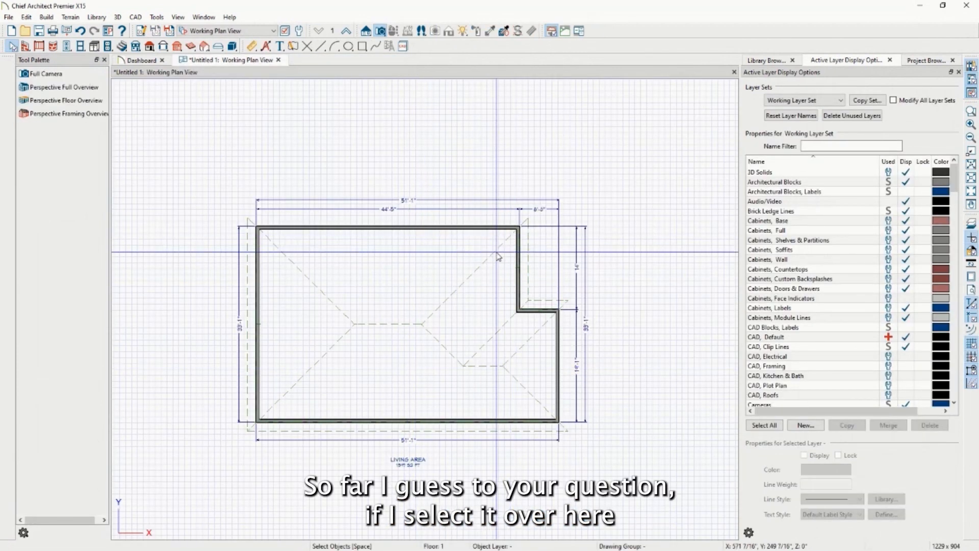
Hide the Roofs, Baselines layer in Active Layer Display Options
click(510, 241)
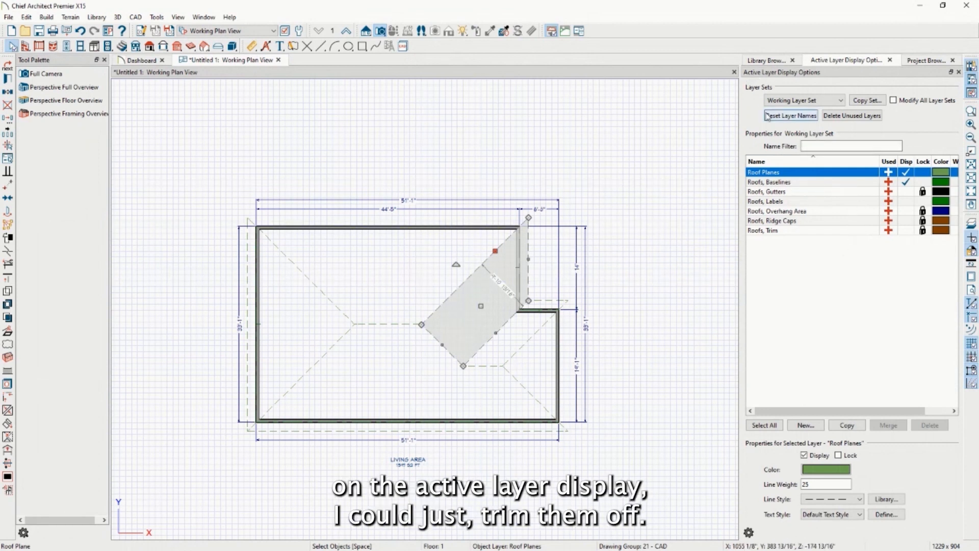
click(906, 182)
click(699, 255)
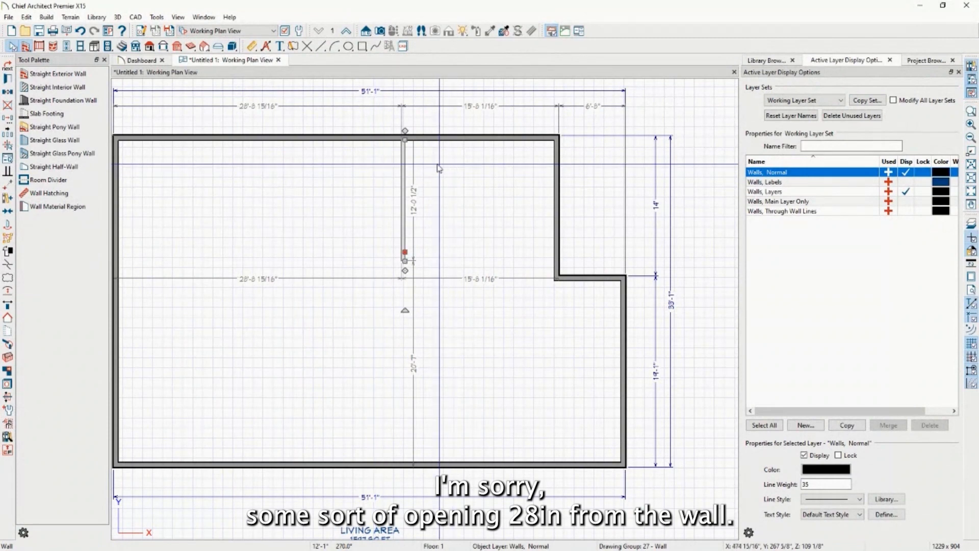
Place a 2'-6" hinged door near the top of the interior wall and select it
click(13, 47)
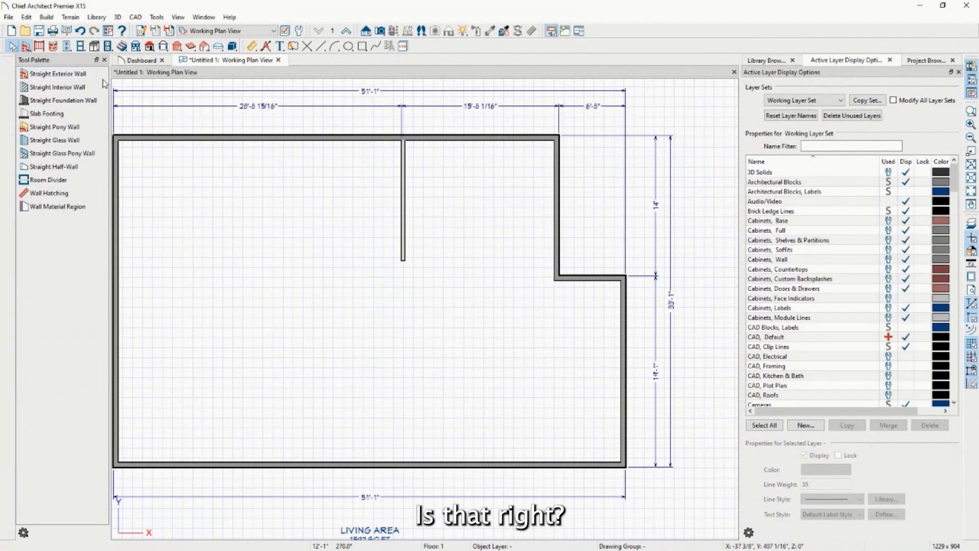
scroll(699, 186, up, 1)
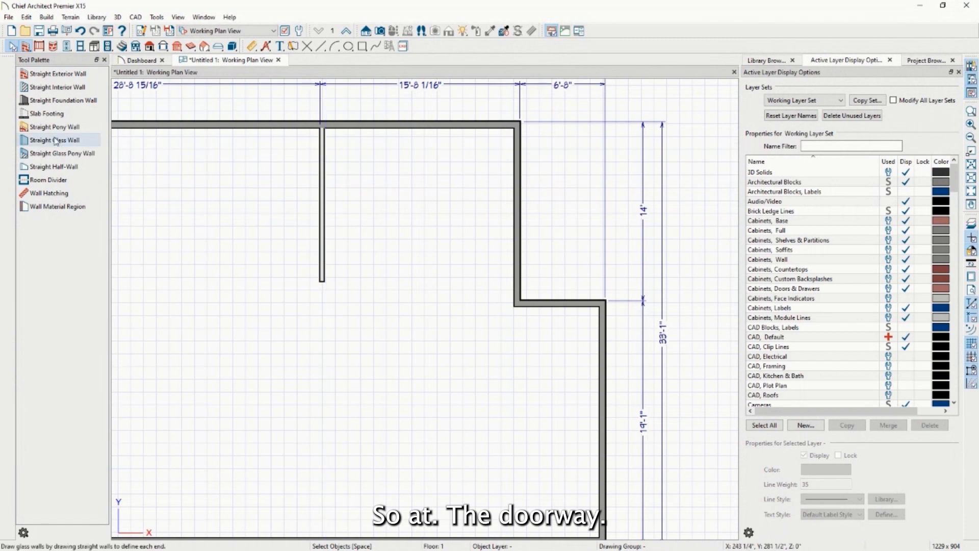
click(66, 46)
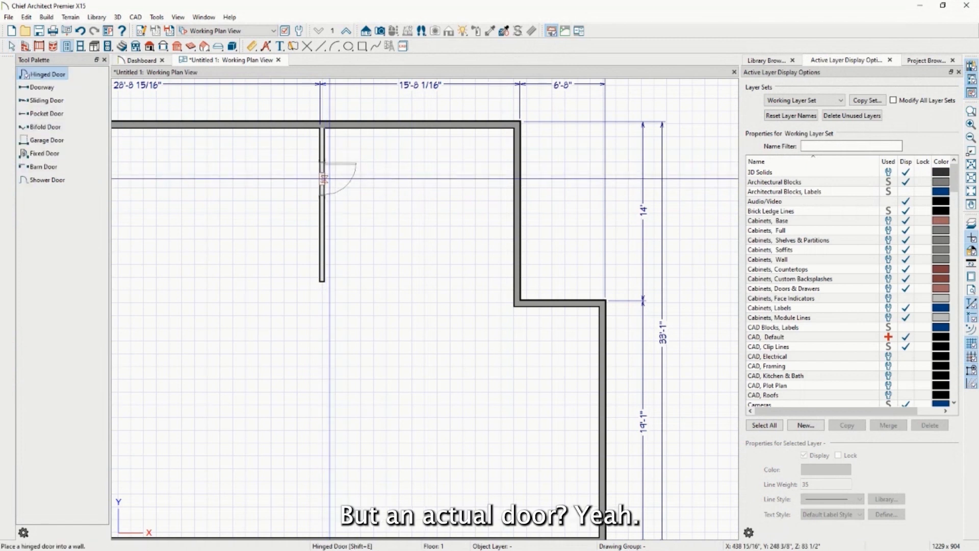
click(323, 179)
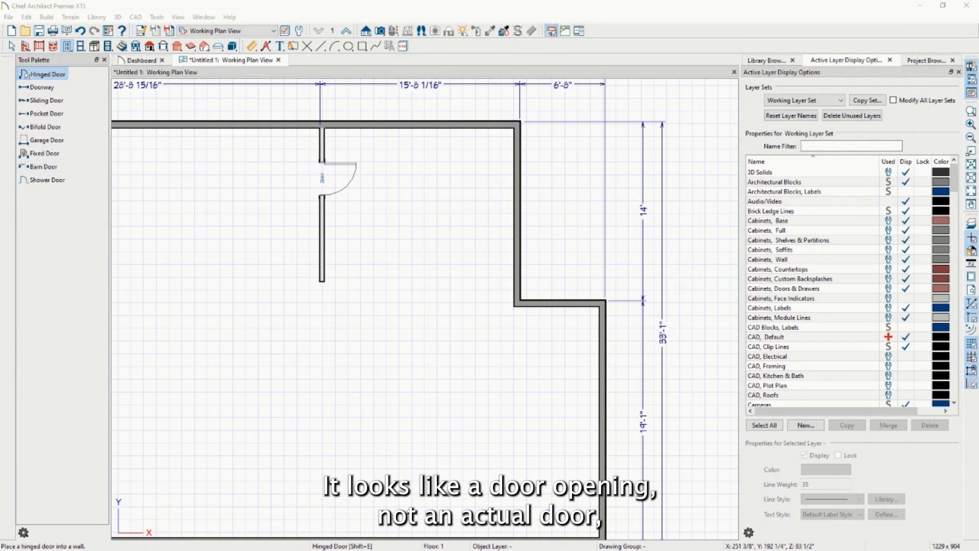
click(324, 176)
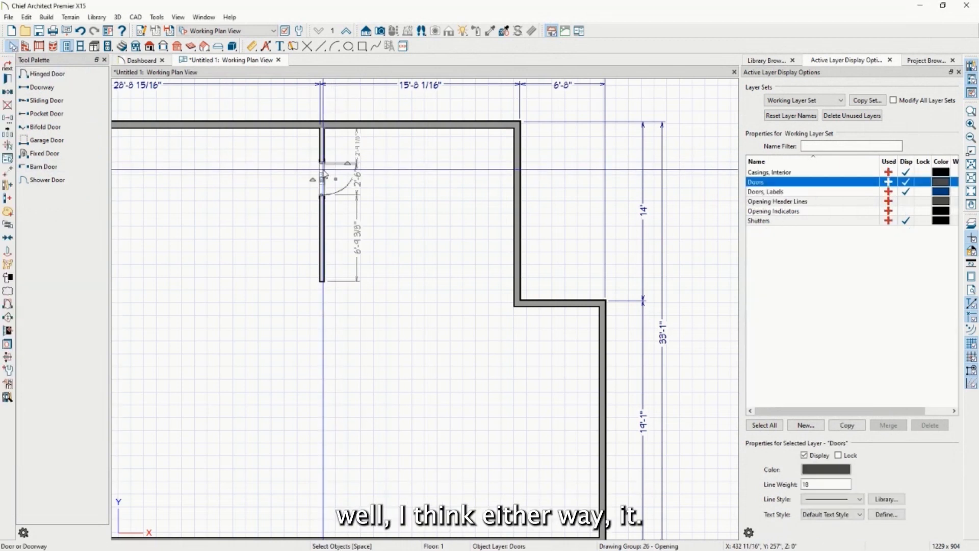
Open the door's Interior Door Specification and expand the Door Style list
double_click(324, 176)
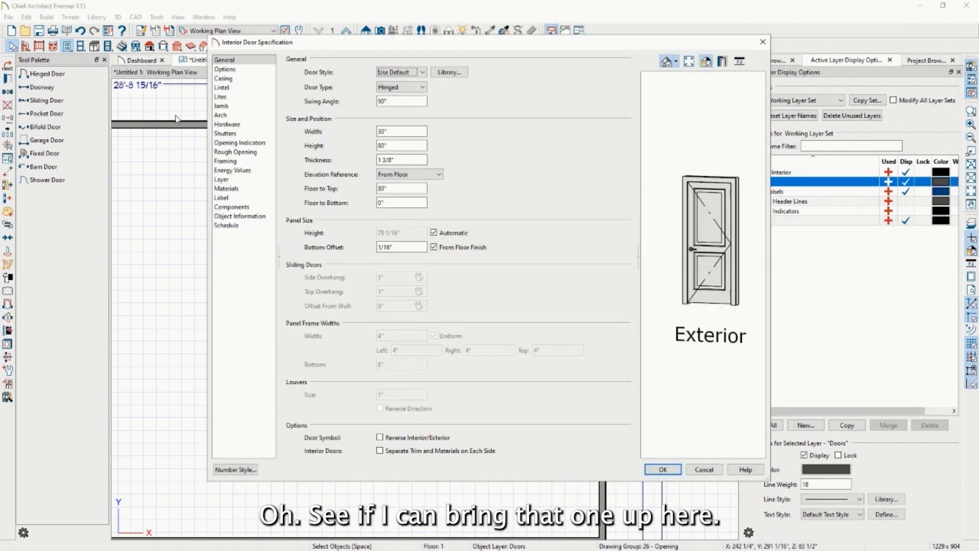
click(417, 75)
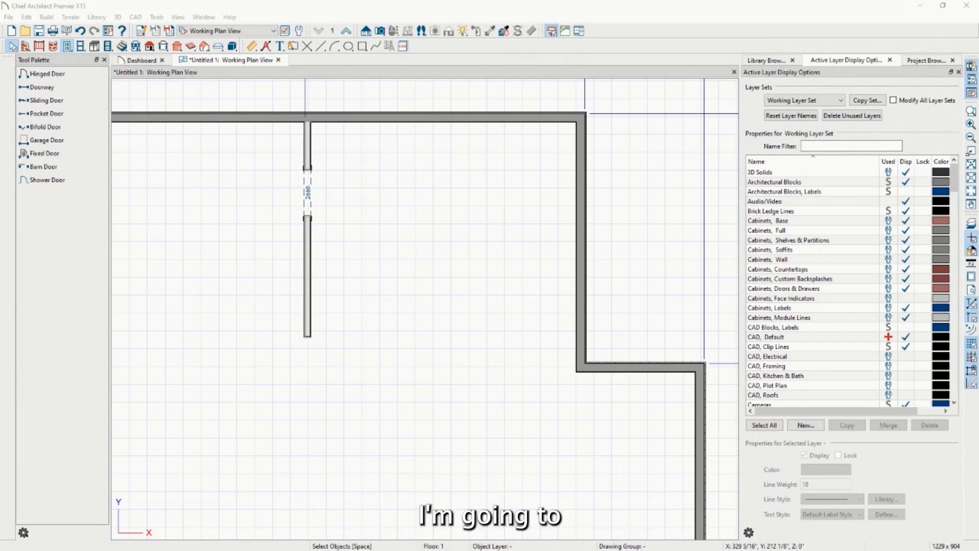
Change the right jog wall's vertical dimension from 14' to 13'
scroll(444, 280, down, 5)
scroll(542, 289, up, 4)
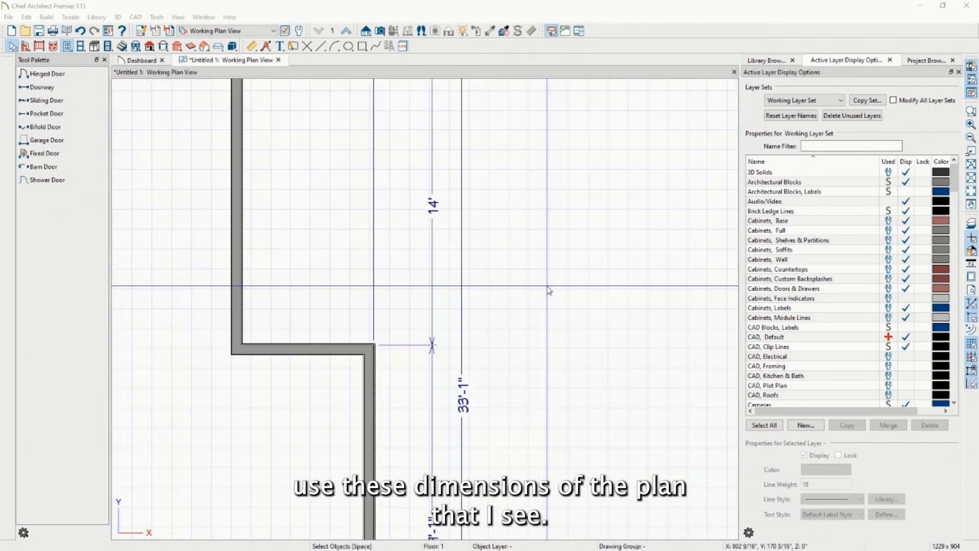
scroll(548, 290, down, 4)
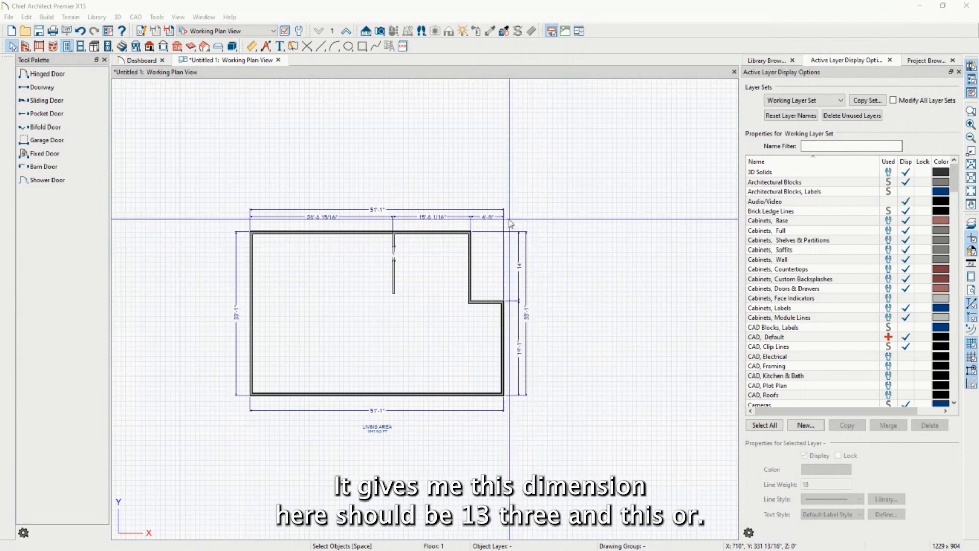
scroll(520, 259, up, 2)
click(488, 311)
scroll(525, 280, up, 3)
click(516, 270)
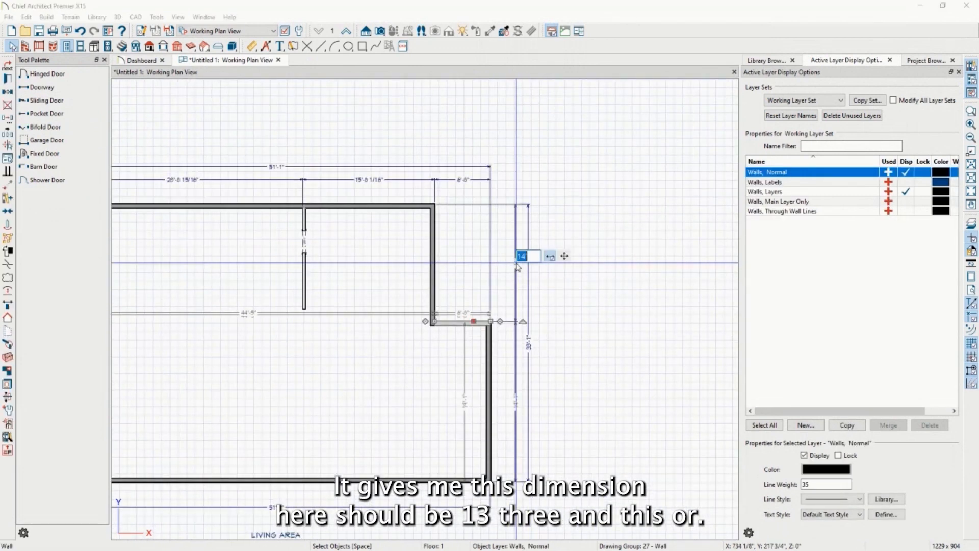
text(13)
key(Return)
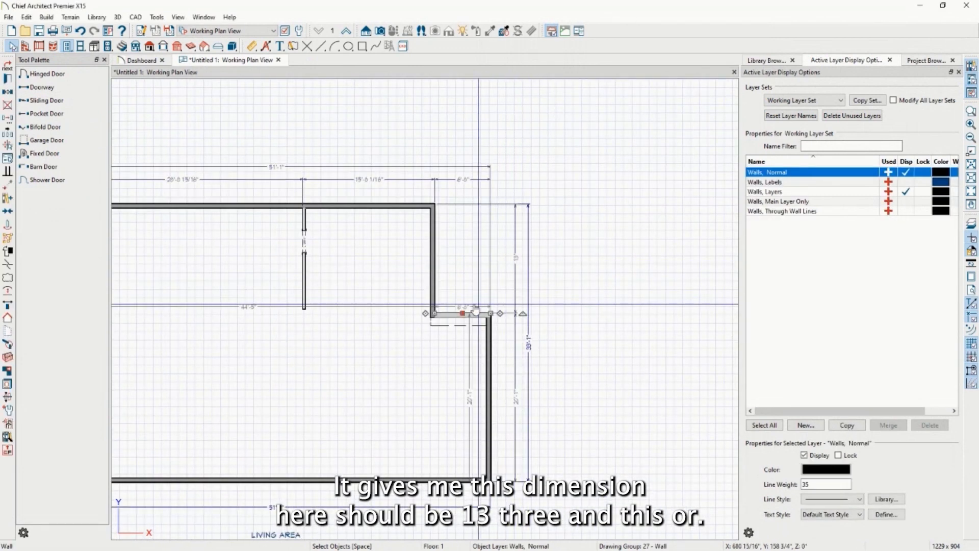
Set the top dimension to 6' and the lower-right vertical dimension to 18'-10"
click(488, 352)
click(466, 180)
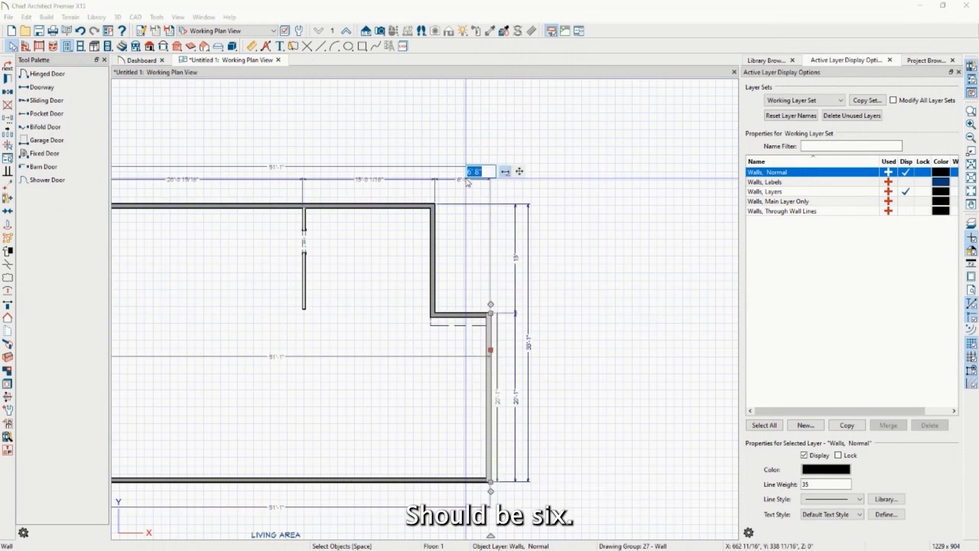
text(6)
key(Return)
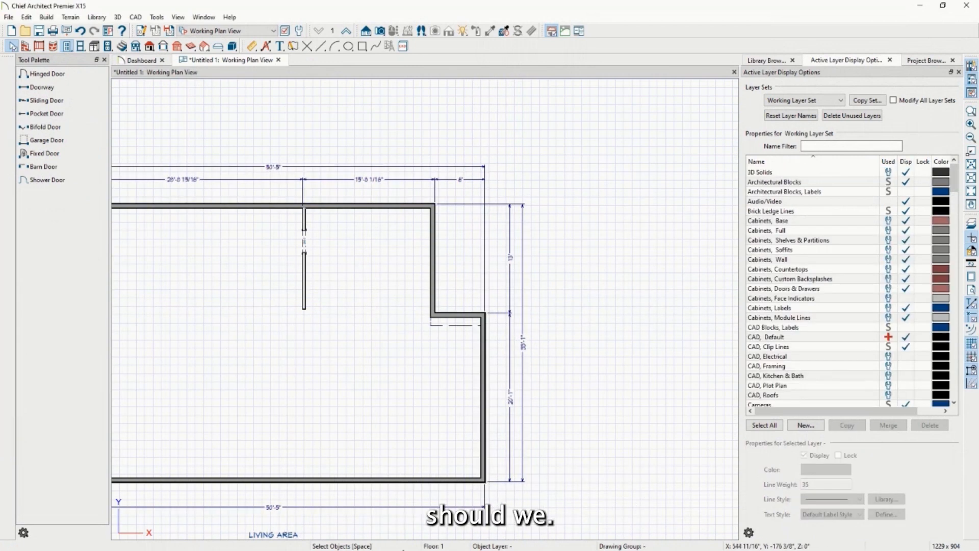
click(458, 481)
click(505, 401)
text(18)
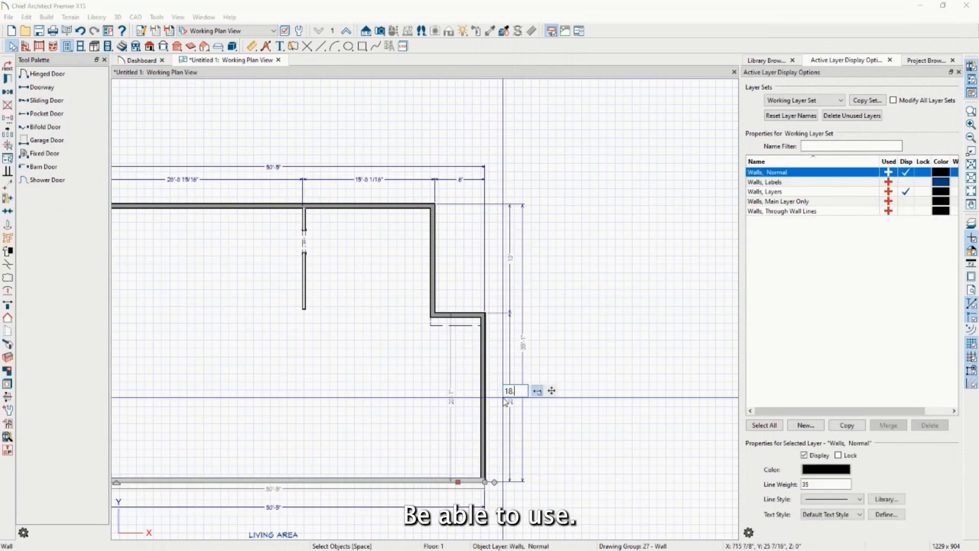
text('-1)
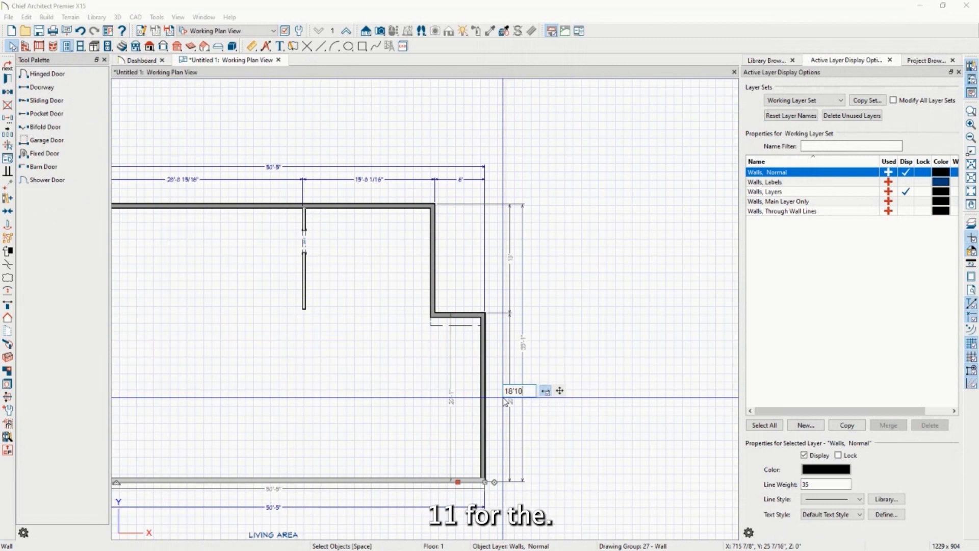
text(0)
key(Return)
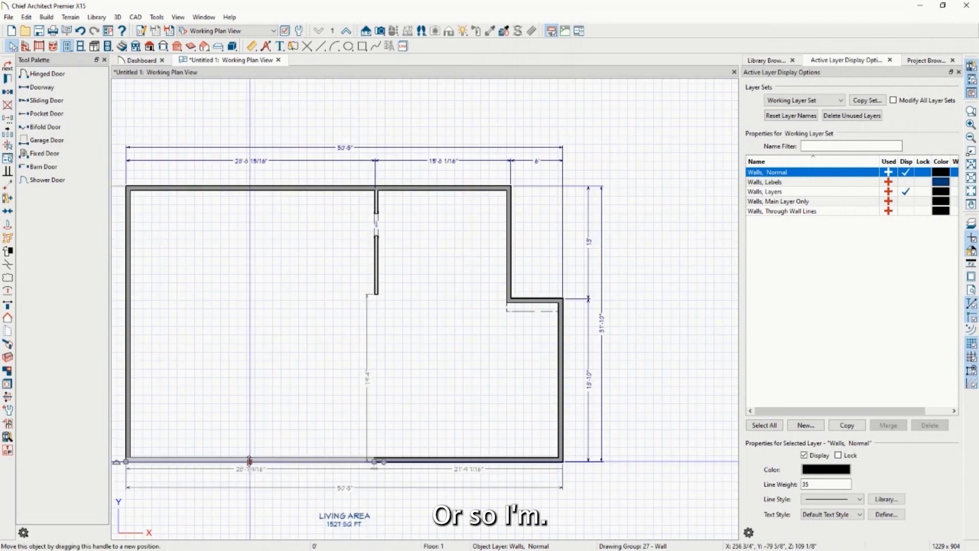
Move the left part of the bottom wall up 3'-9"
click(7, 66)
click(250, 461)
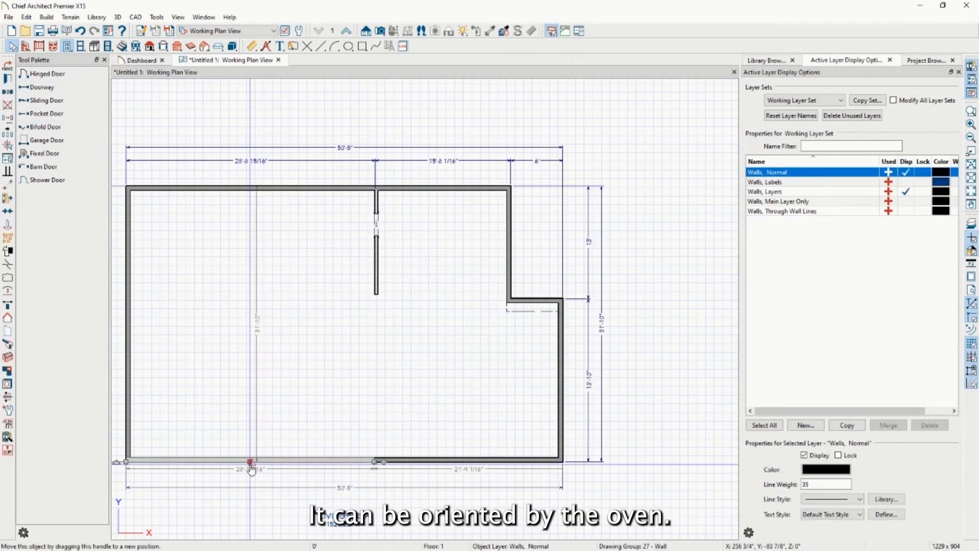
drag(249, 461, 383, 429)
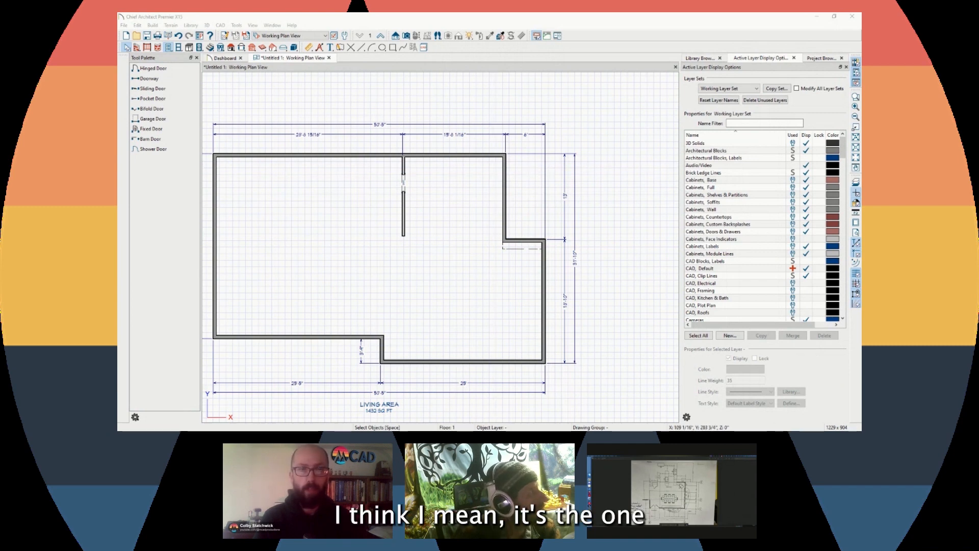
scroll(419, 168, up, 2)
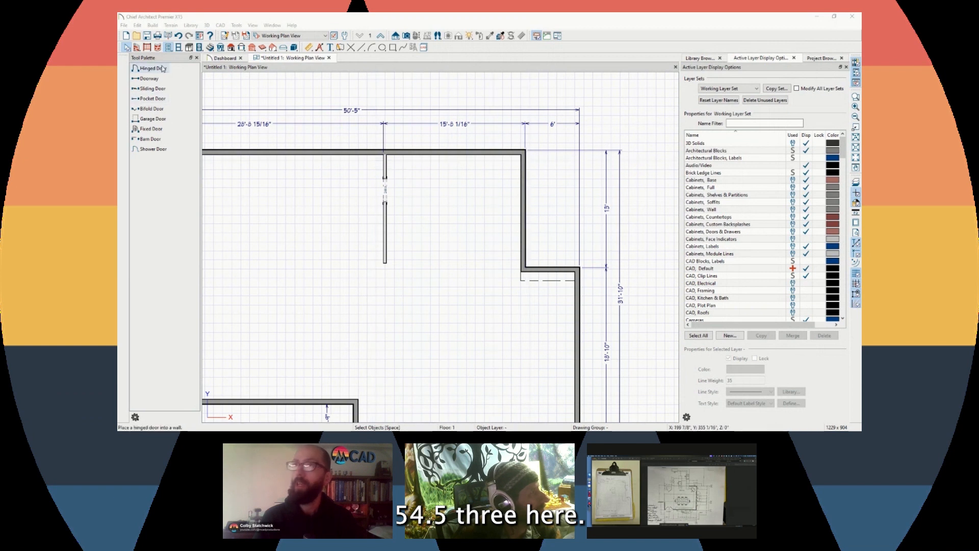
With Interior Dimension, reposition the partition to sit 12'-10 1/2" from the right wall
click(309, 47)
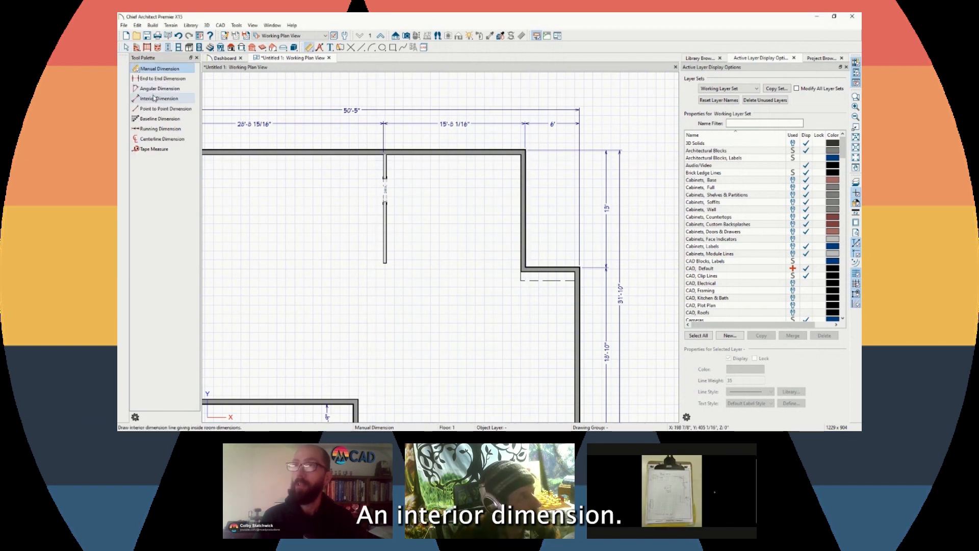
click(159, 99)
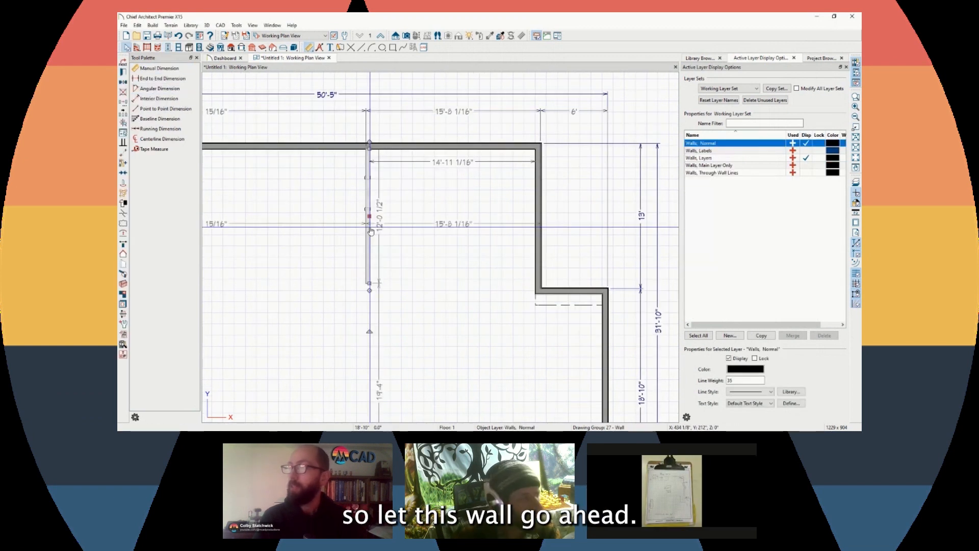
click(453, 162)
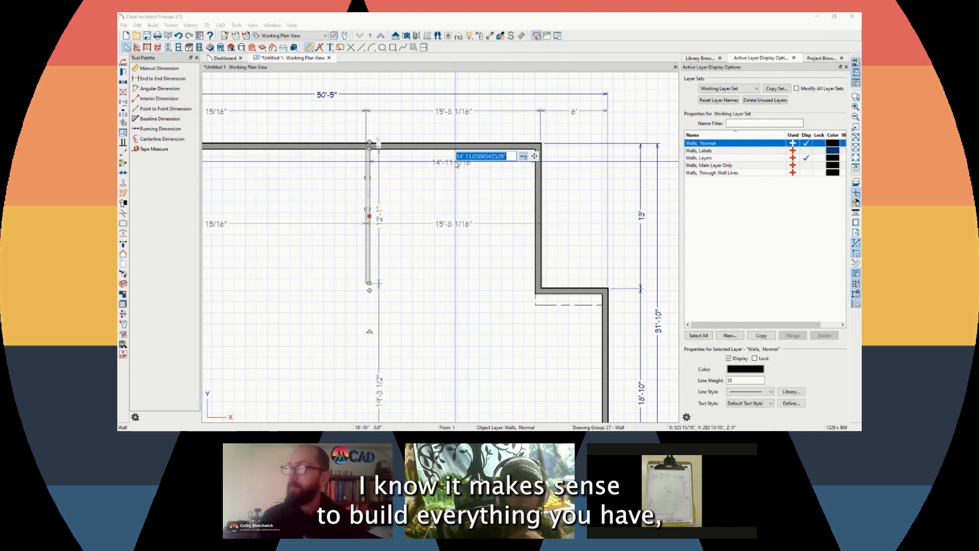
text(154.5)
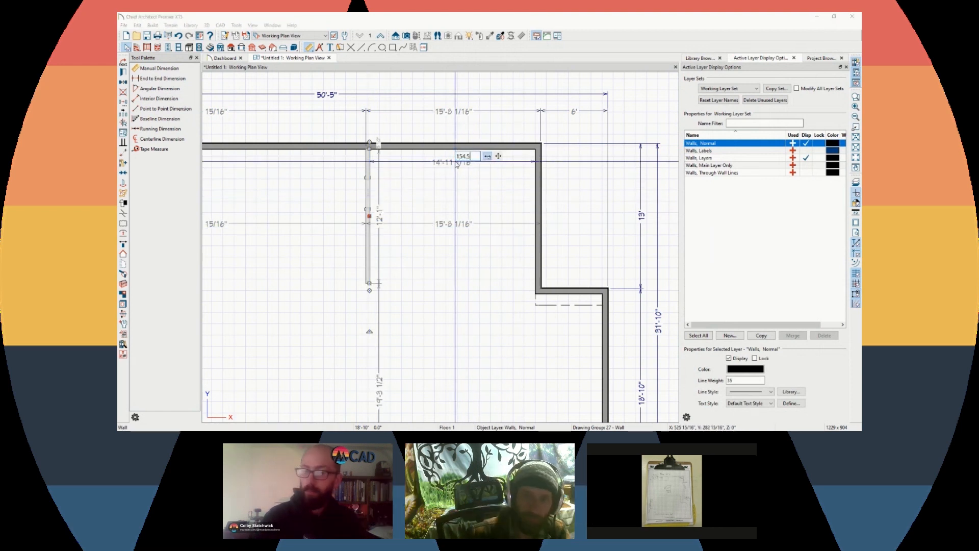
key(Return)
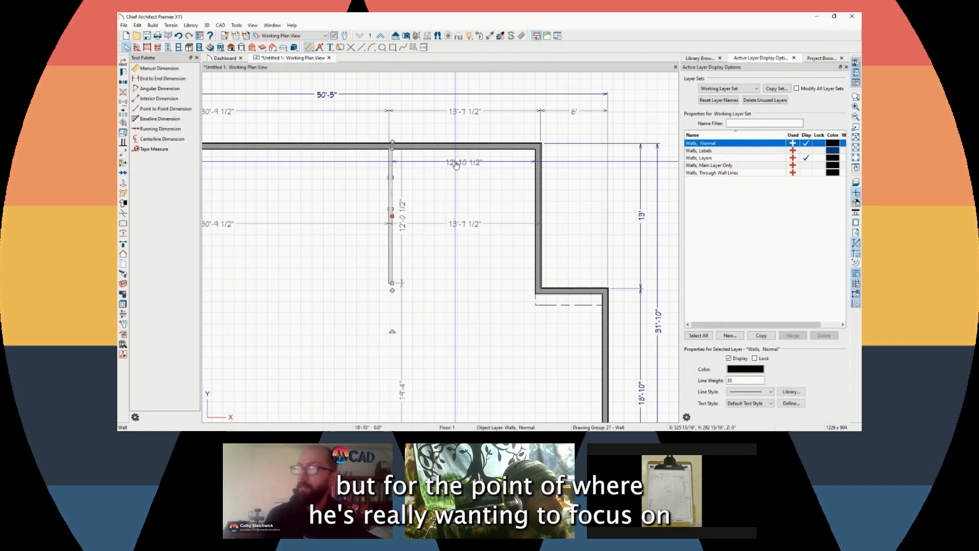
click(312, 194)
click(607, 183)
scroll(580, 186, down, 2)
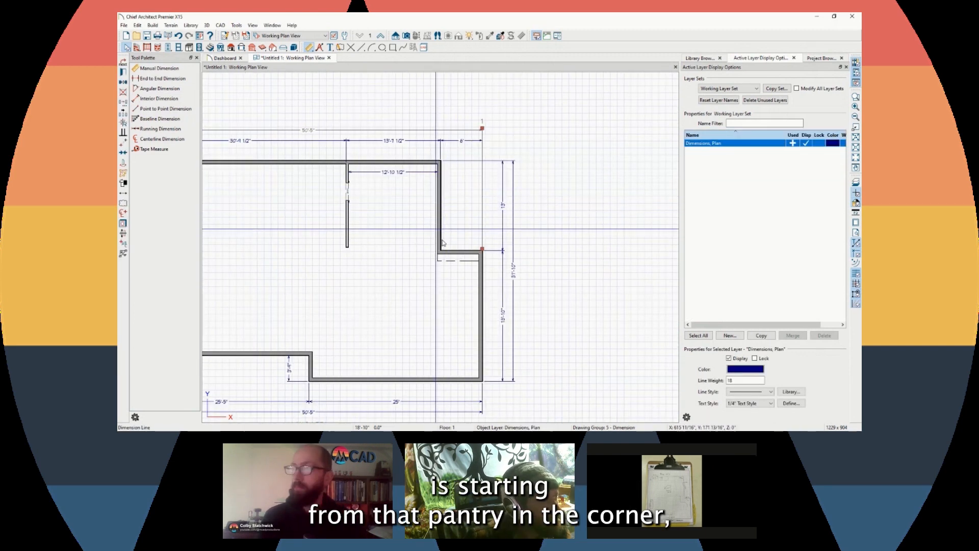
scroll(458, 257, up, 1)
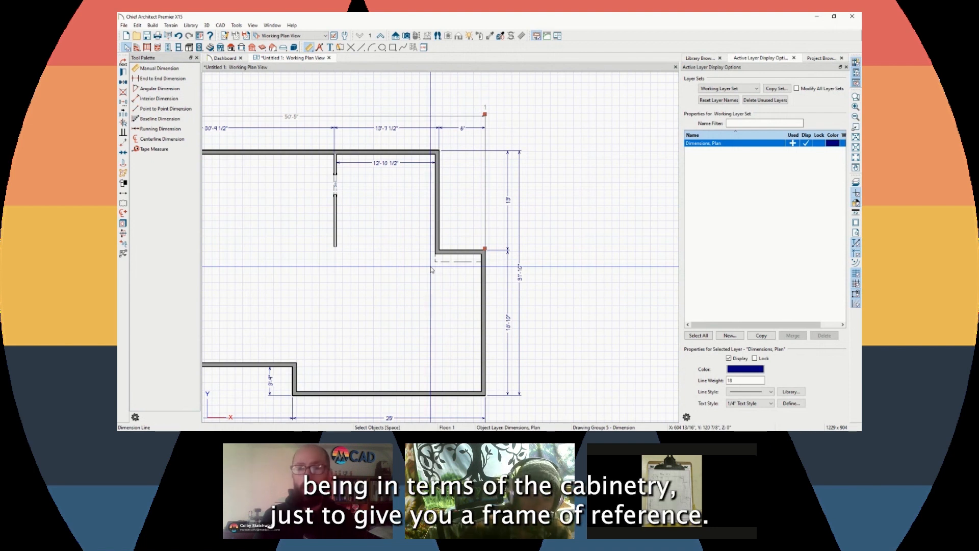
scroll(431, 269, down, 5)
scroll(454, 220, up, 5)
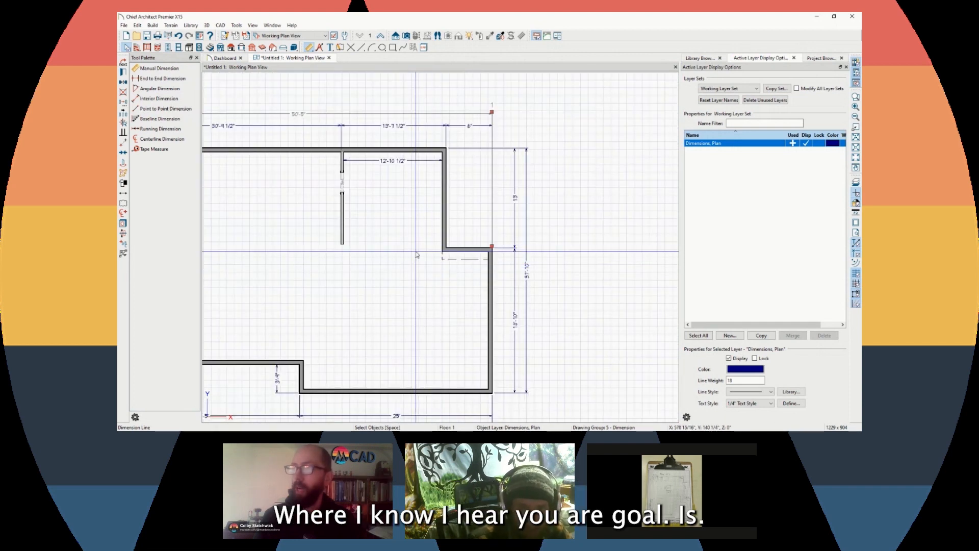
scroll(454, 219, up, 5)
scroll(411, 235, down, 5)
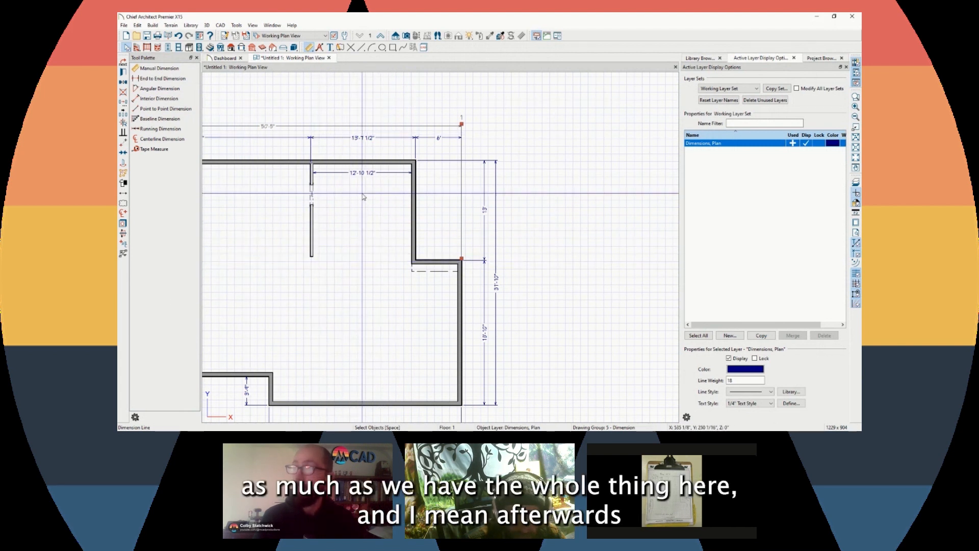
Create a Perspective Floor Overview, orbit it to inspect the walls, then return to the Working Plan View
click(408, 36)
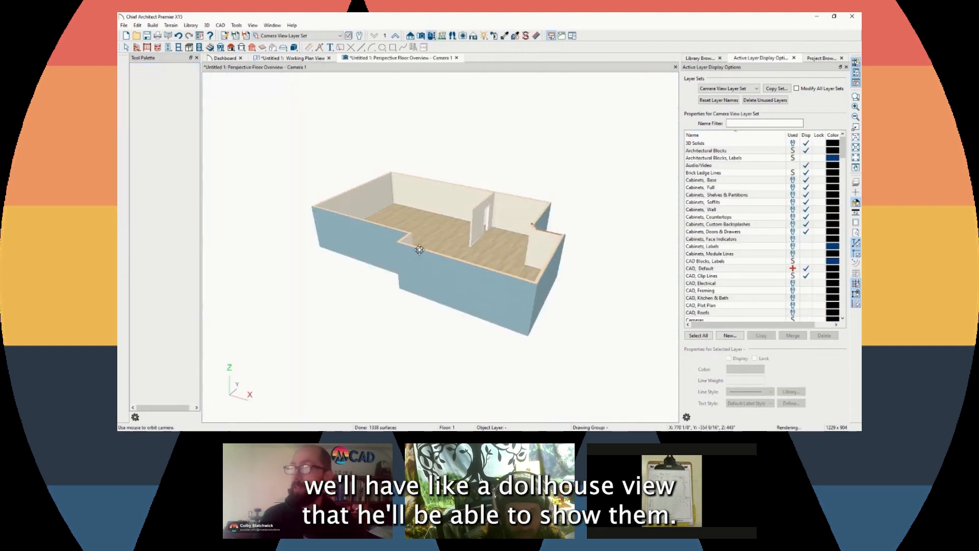
scroll(459, 234, up, 4)
drag(399, 219, 479, 179)
scroll(479, 179, down, 5)
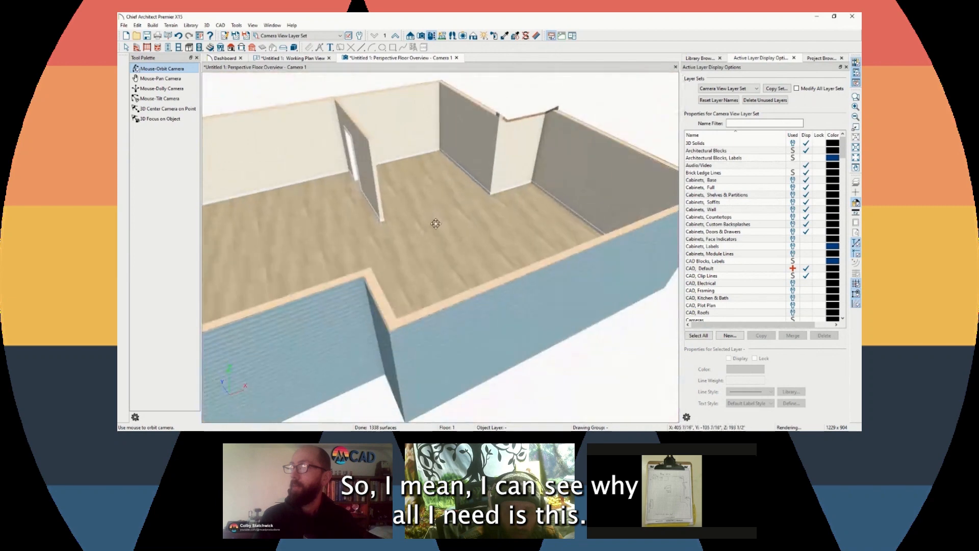
scroll(338, 245, down, 4)
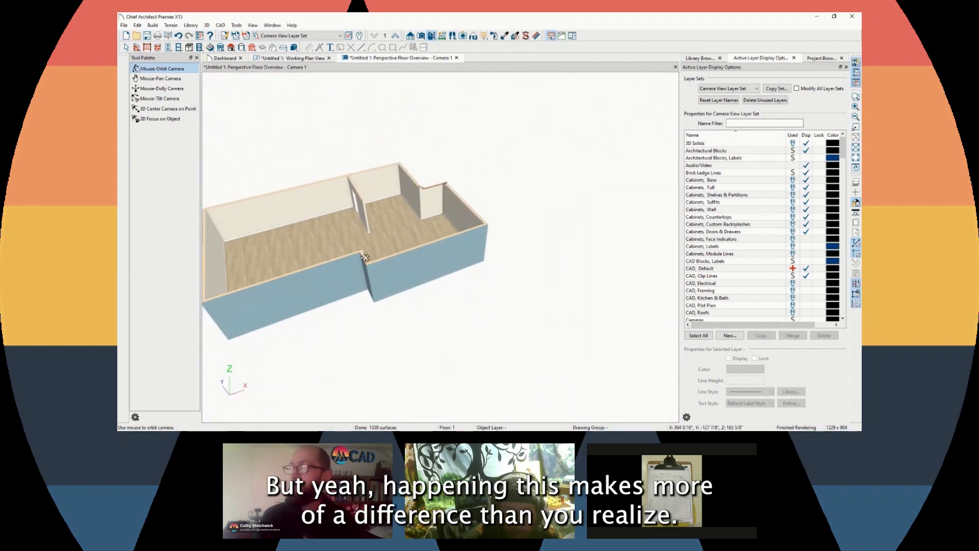
scroll(365, 257, up, 8)
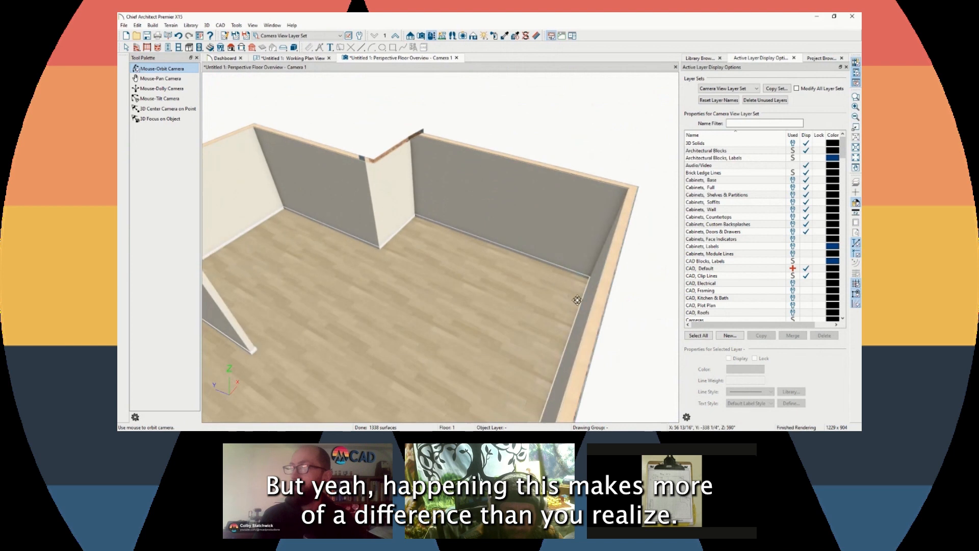
drag(608, 302, 562, 310)
scroll(308, 153, up, 2)
scroll(342, 169, down, 3)
scroll(393, 191, down, 3)
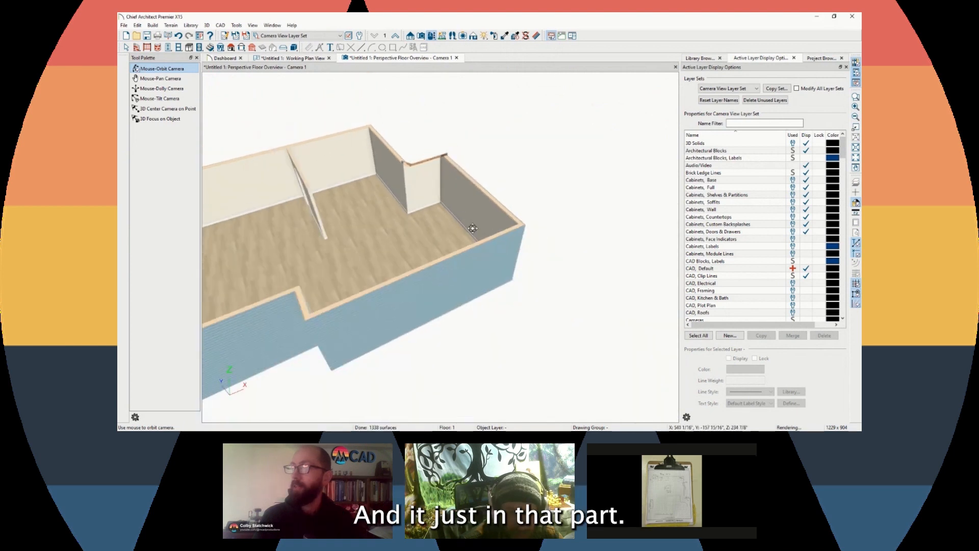
drag(472, 226, 457, 193)
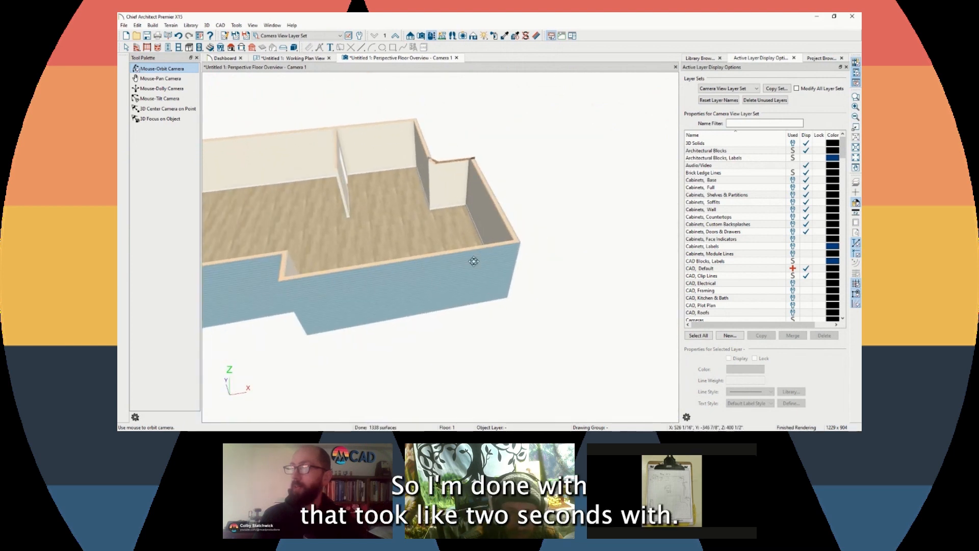
scroll(483, 249, down, 3)
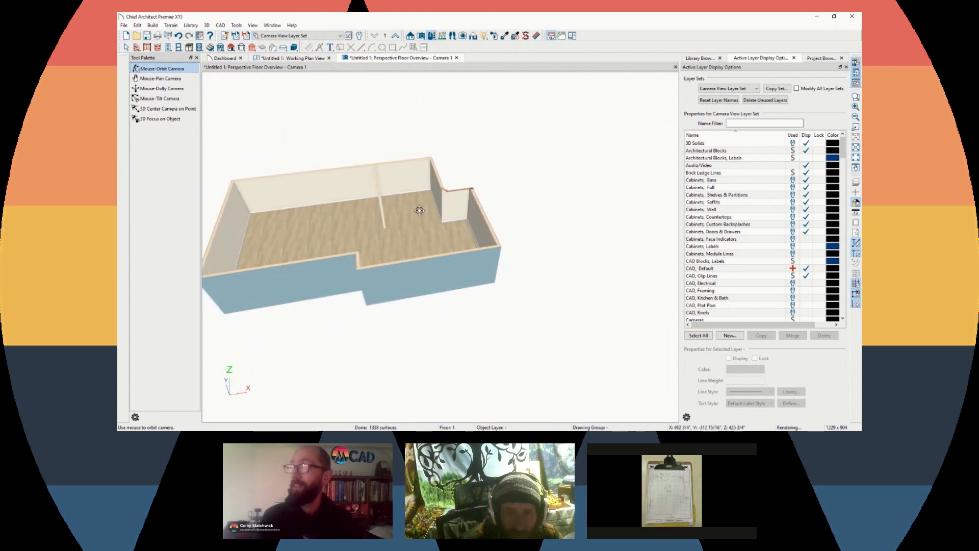
scroll(420, 186, up, 7)
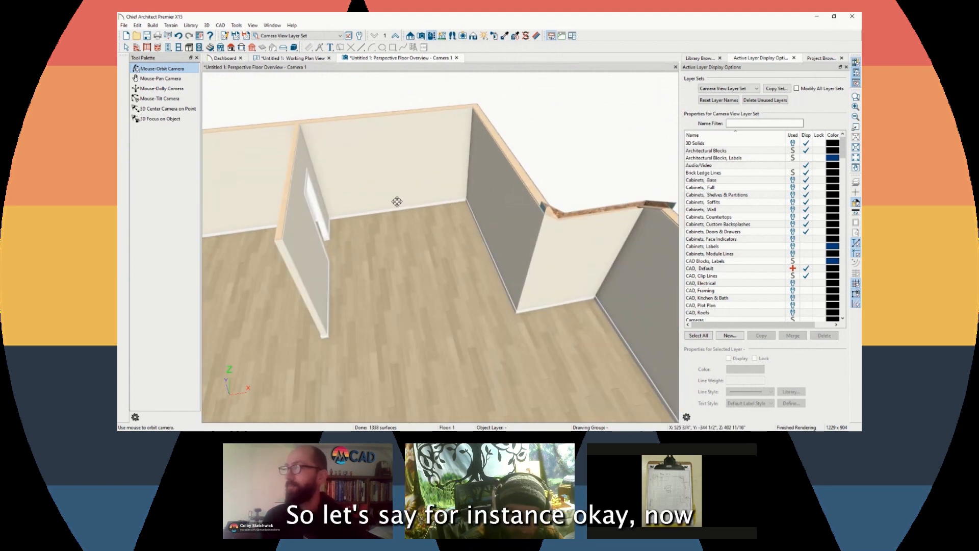
click(296, 59)
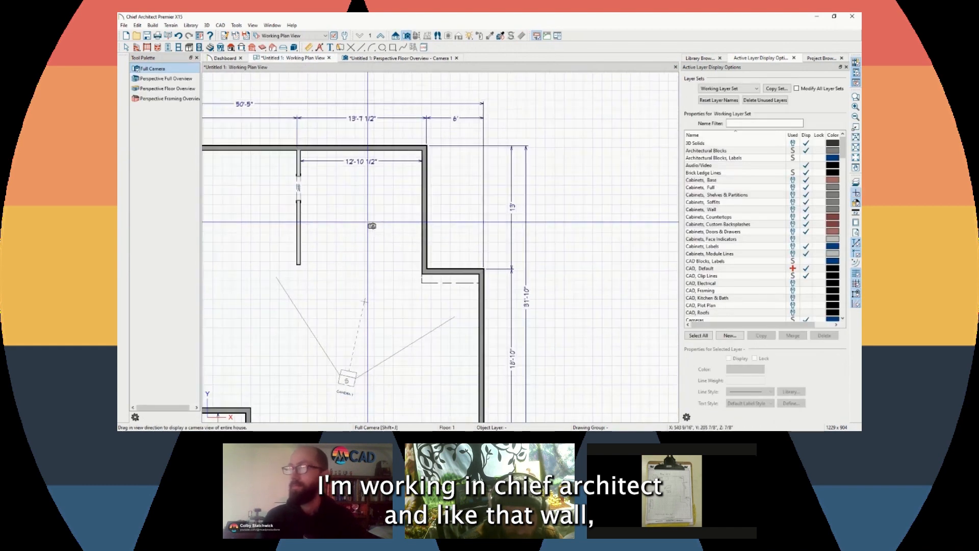
Zoom in and inspect the left wall and the 12'-10 1/2" dimension, then bring up the Dimension tools
scroll(365, 231, up, 1)
scroll(302, 185, up, 3)
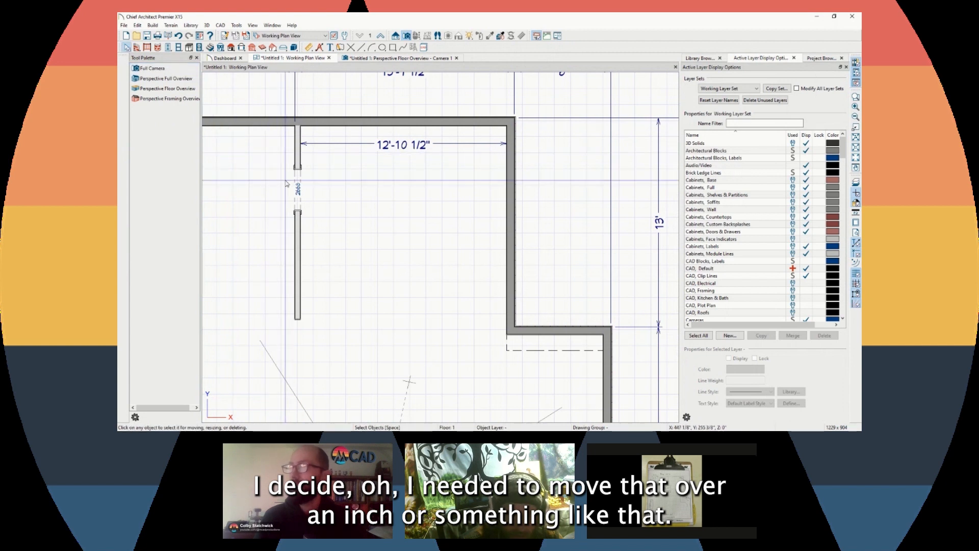
click(300, 148)
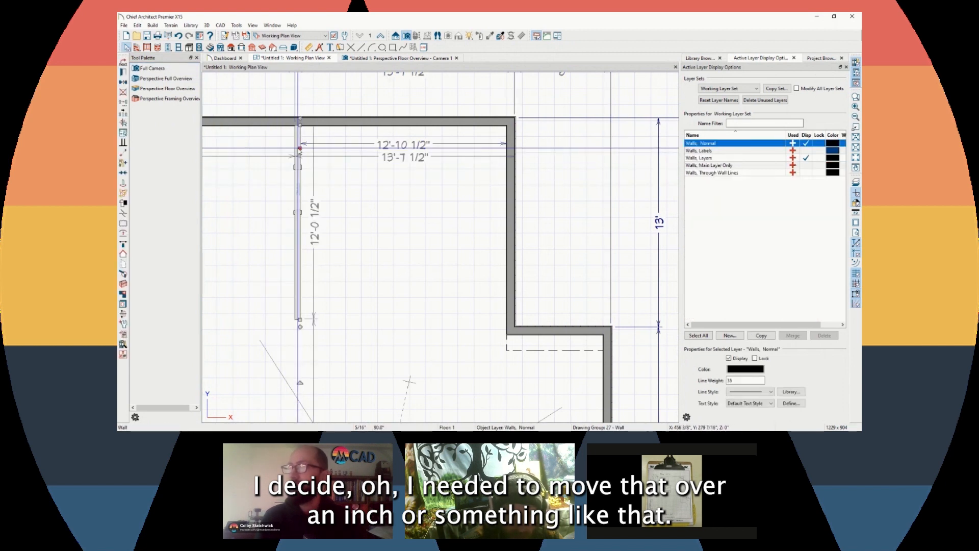
click(388, 155)
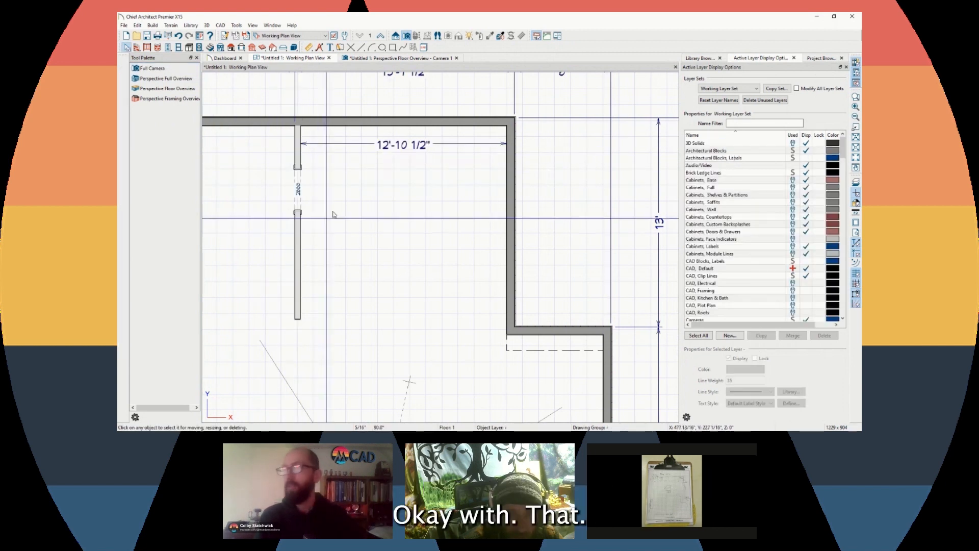
click(388, 153)
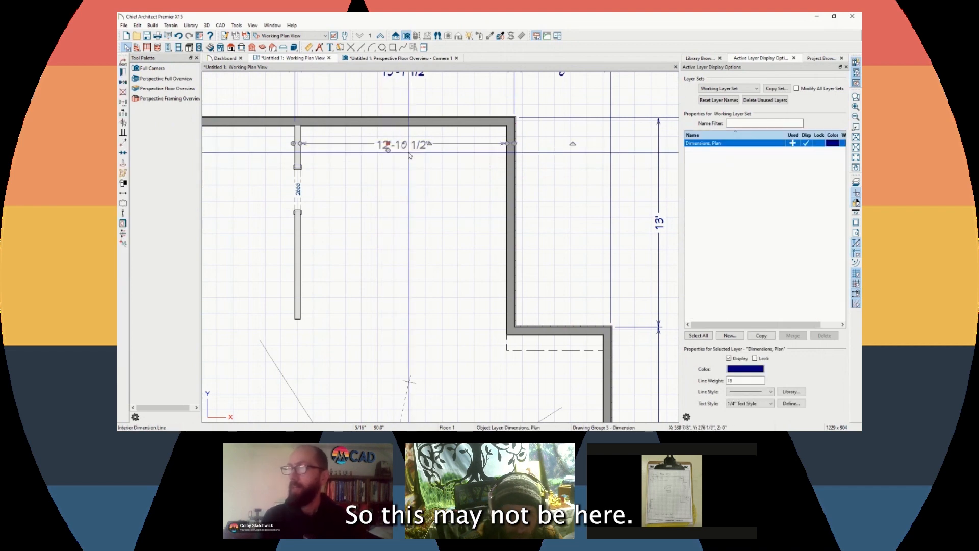
click(410, 155)
scroll(409, 156, down, 2)
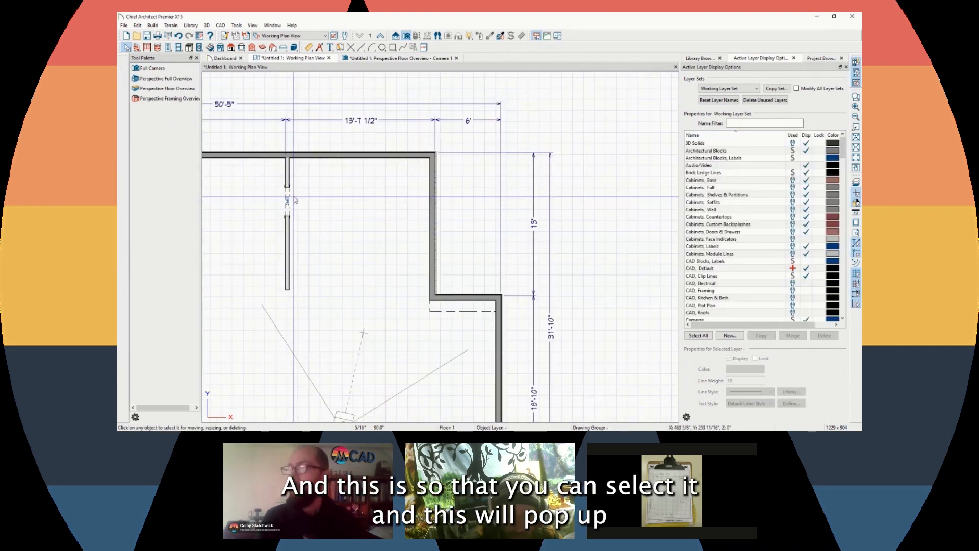
click(298, 203)
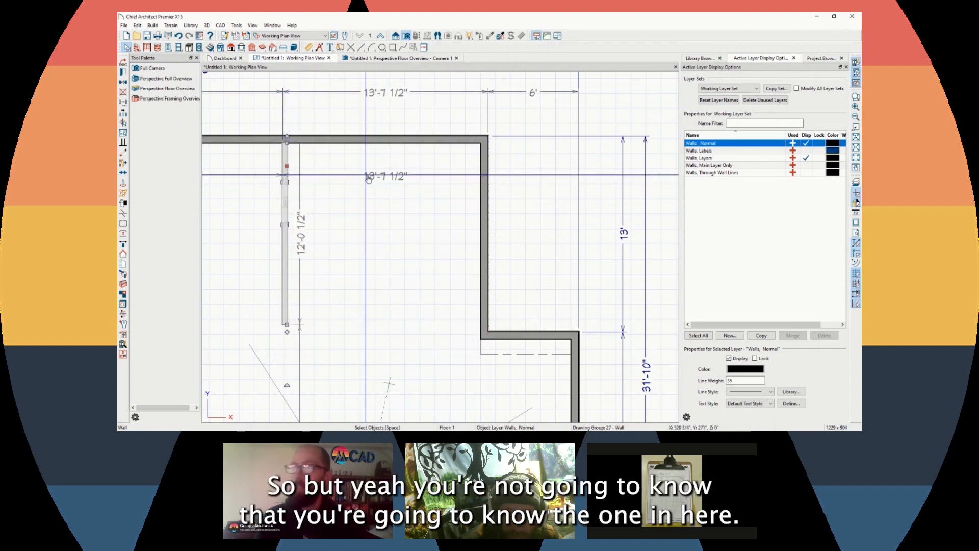
click(308, 47)
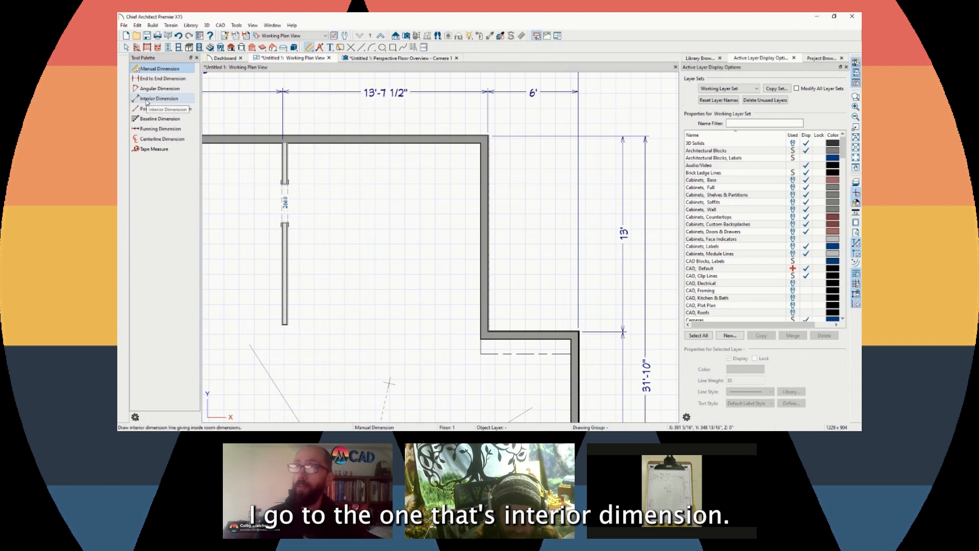
Add a 12'-10 1/2" interior dimension across the top room's inside width
click(153, 99)
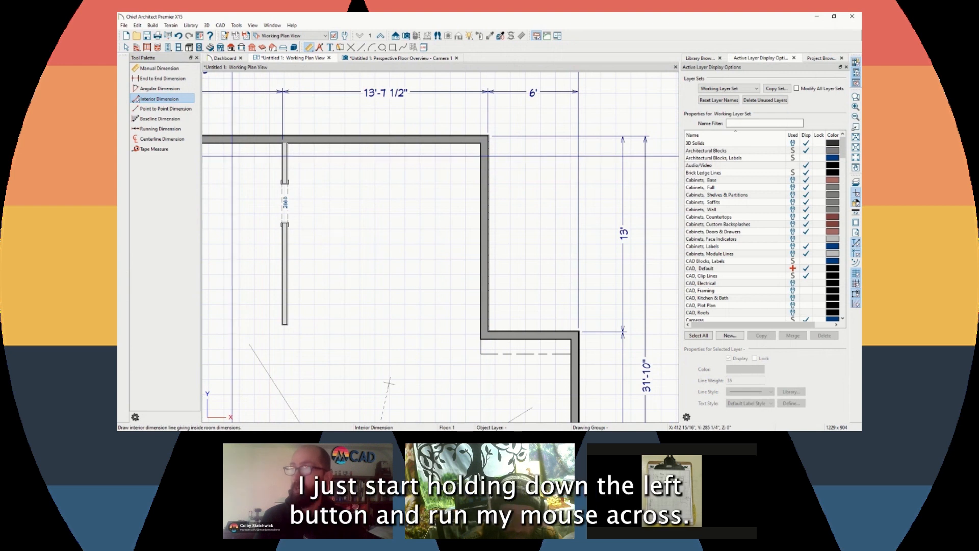
drag(233, 156, 513, 164)
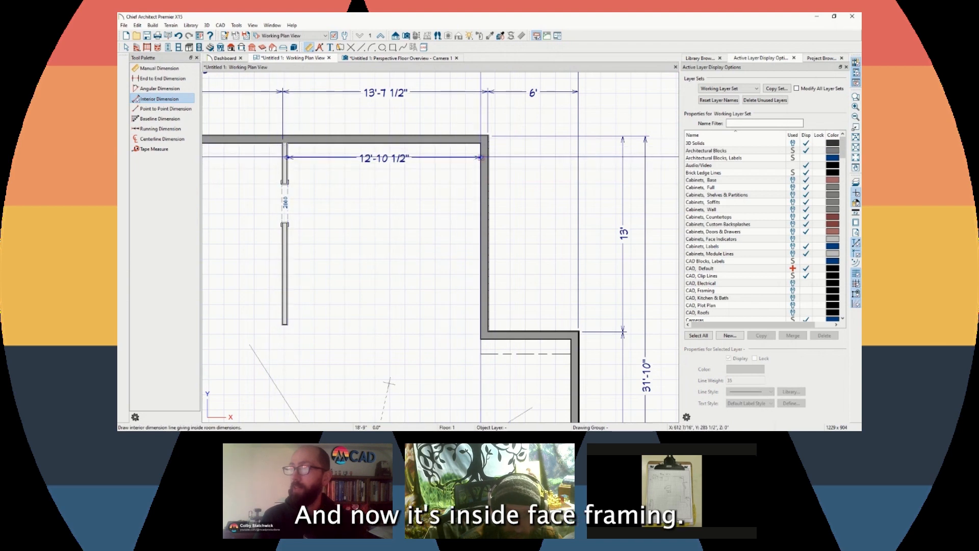
scroll(481, 157, down, 4)
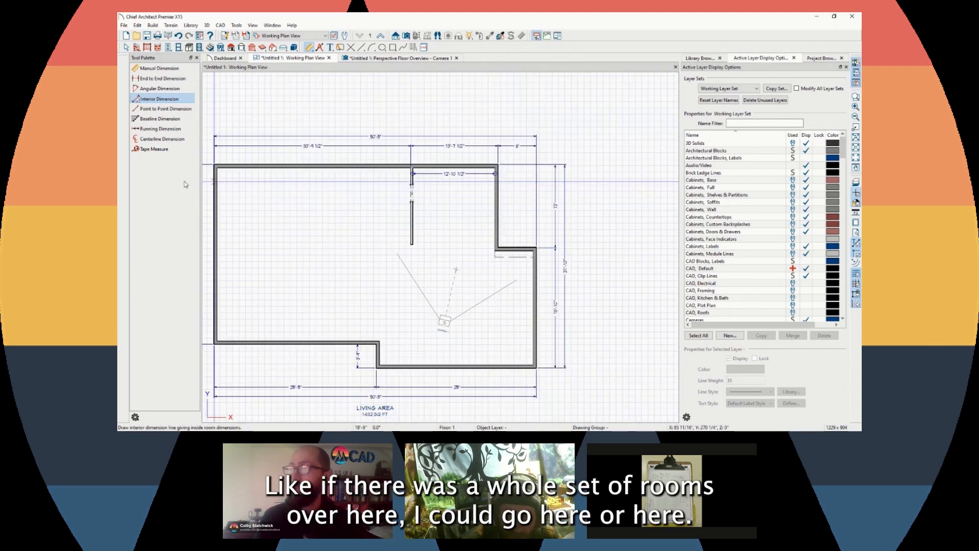
scroll(206, 176, up, 1)
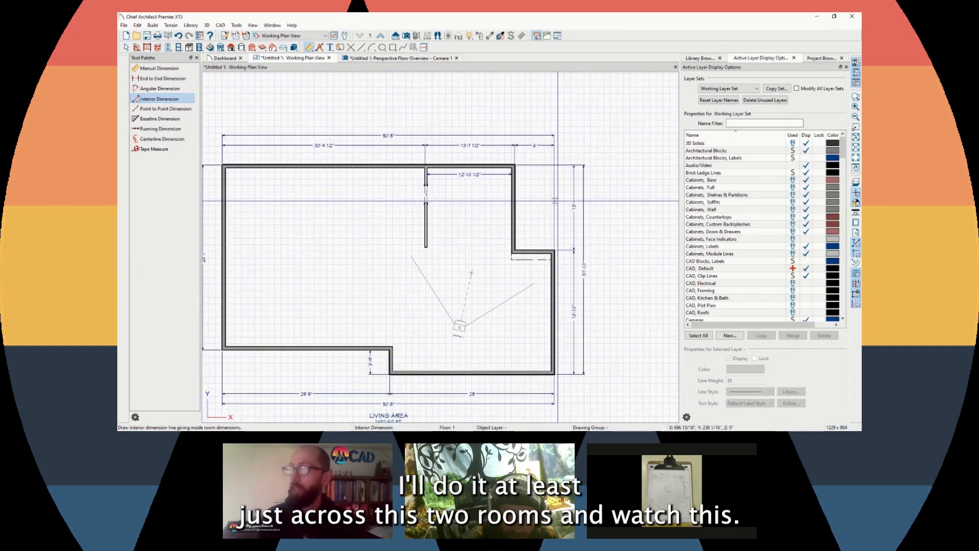
Draw a manual dimension string across both top rooms, reading 30'-4 1/2" and 13'-7 1/2"
key(d)
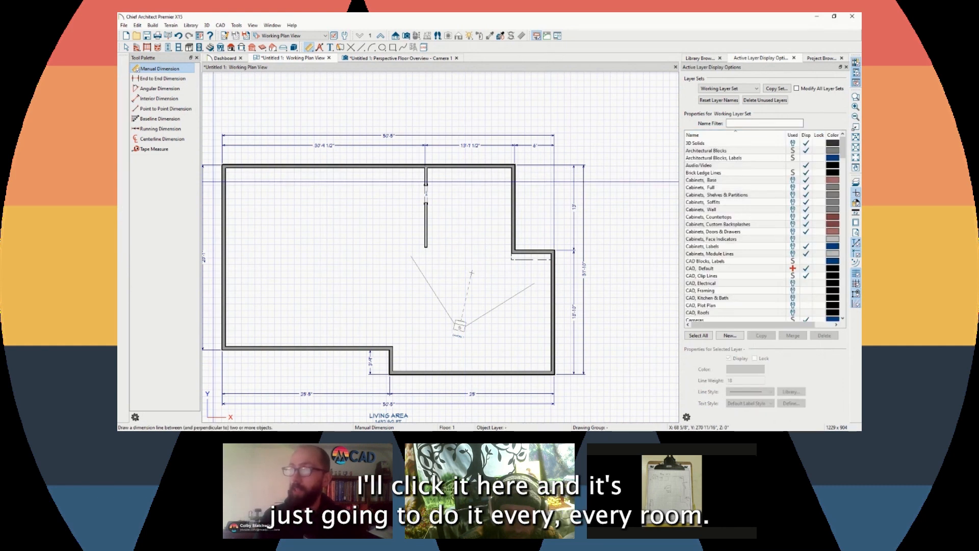
drag(203, 181, 554, 188)
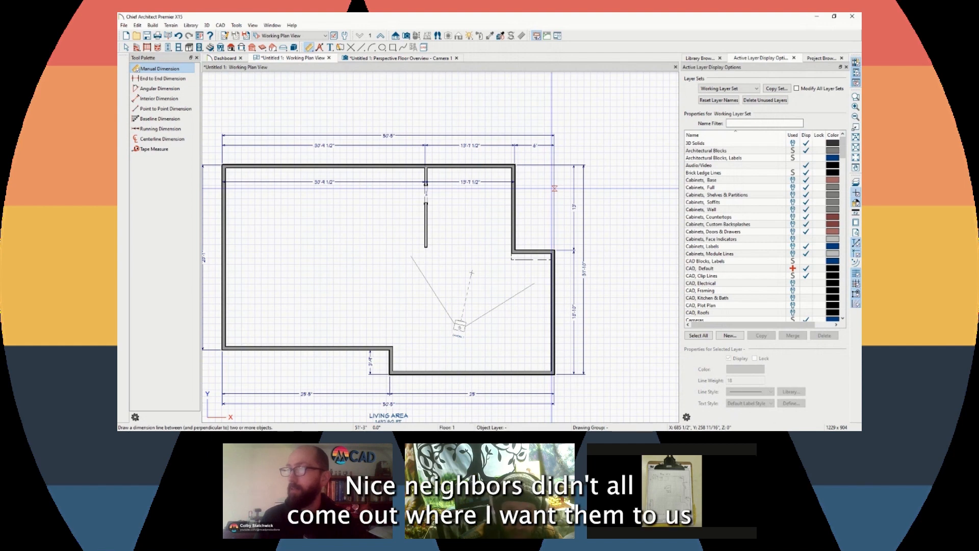
scroll(515, 182, up, 4)
scroll(564, 178, down, 6)
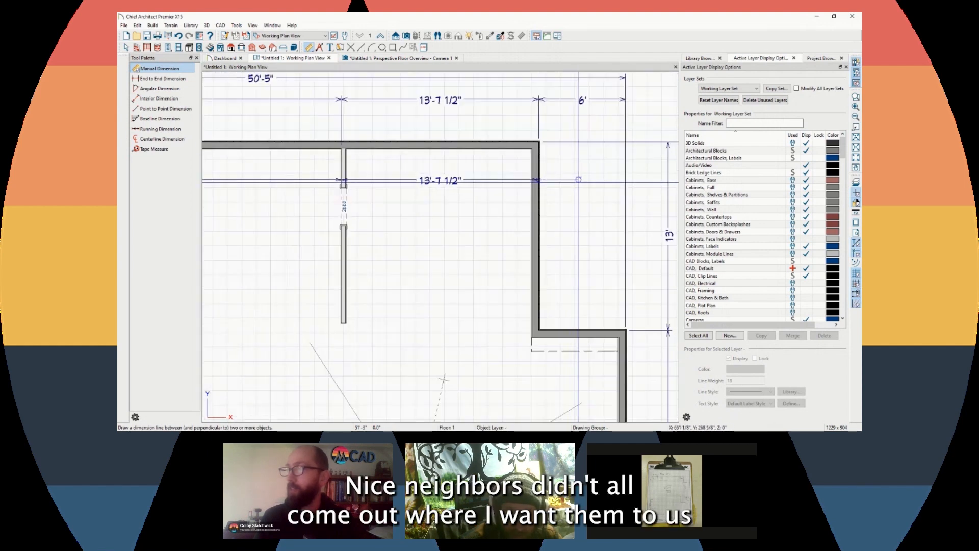
scroll(450, 181, up, 3)
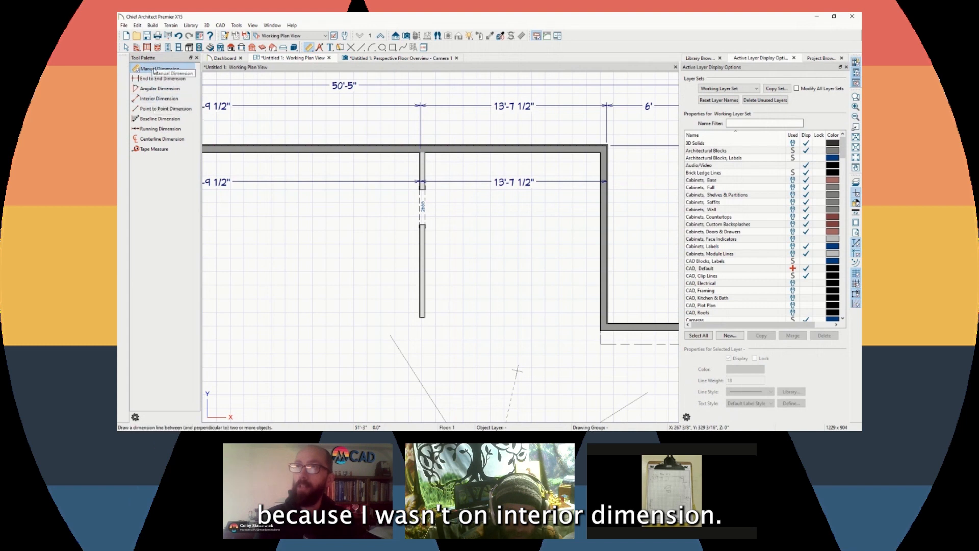
Delete the manual 30'-4 1/2"/13'-7 1/2" dimension line
click(334, 181)
key(Delete)
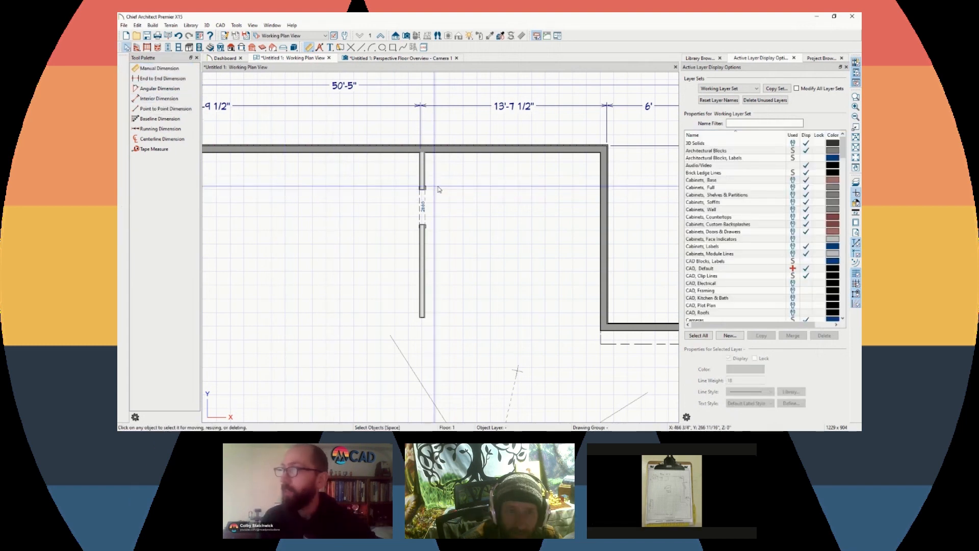
scroll(485, 182, down, 3)
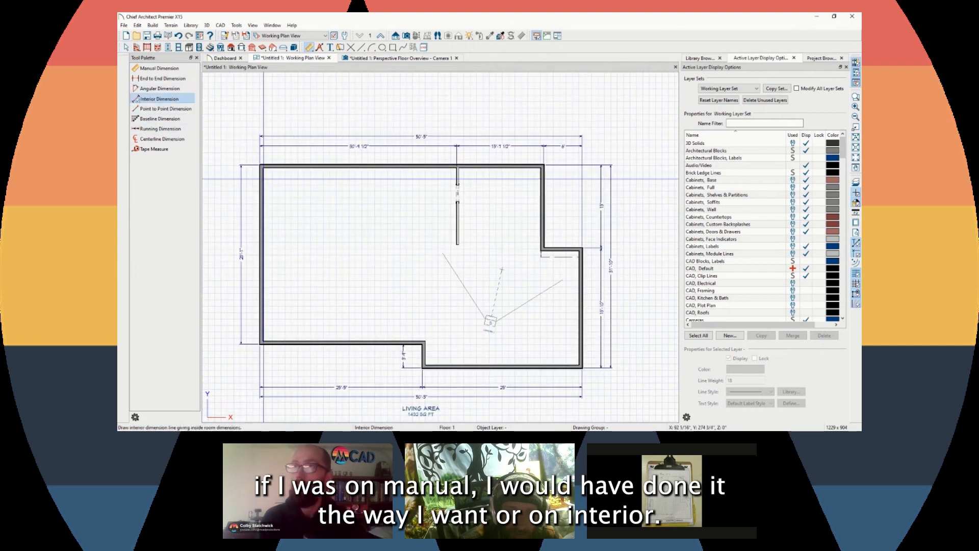
scroll(262, 176, up, 4)
scroll(273, 174, down, 4)
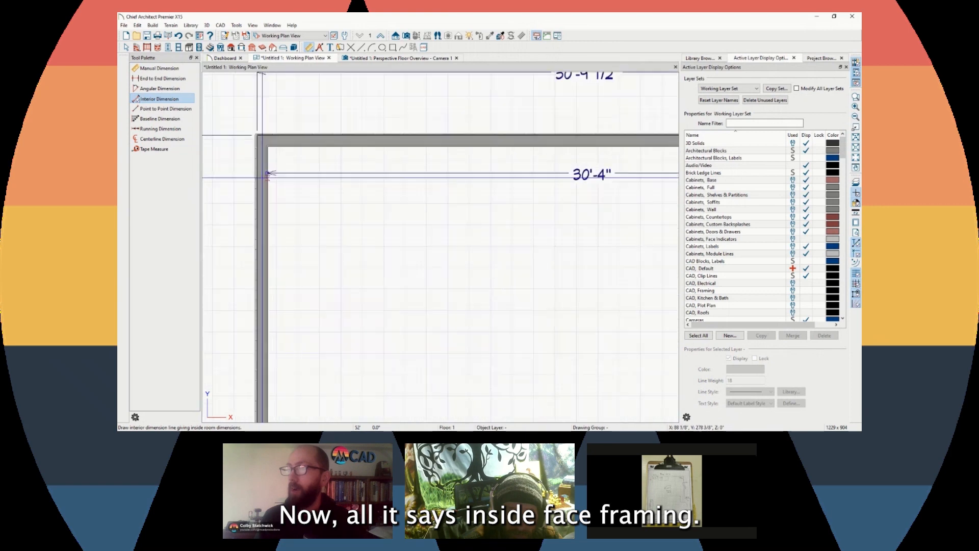
scroll(562, 173, up, 5)
scroll(562, 173, down, 5)
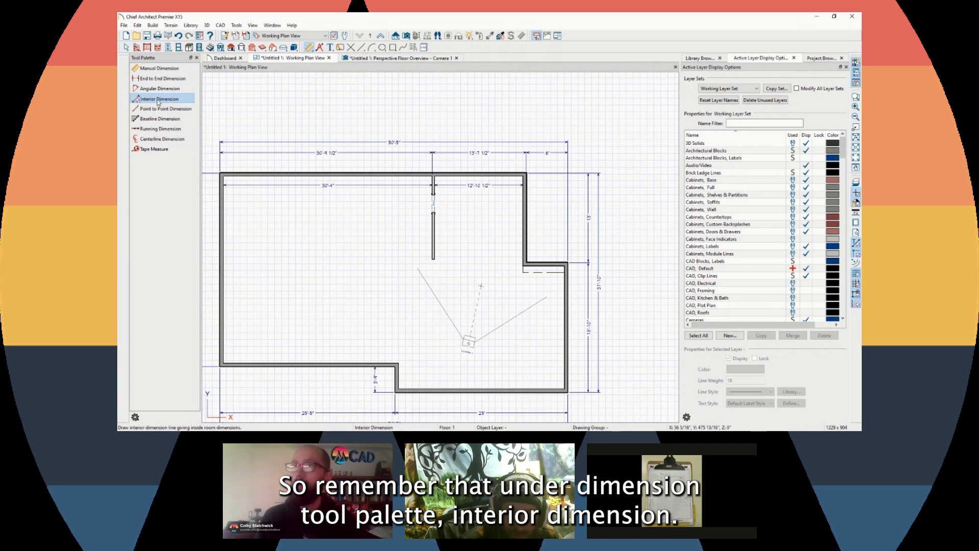
Drag the lower right wall outward so the former 6' top segment widens to about 13'
key(space)
scroll(551, 171, up, 2)
scroll(376, 175, down, 2)
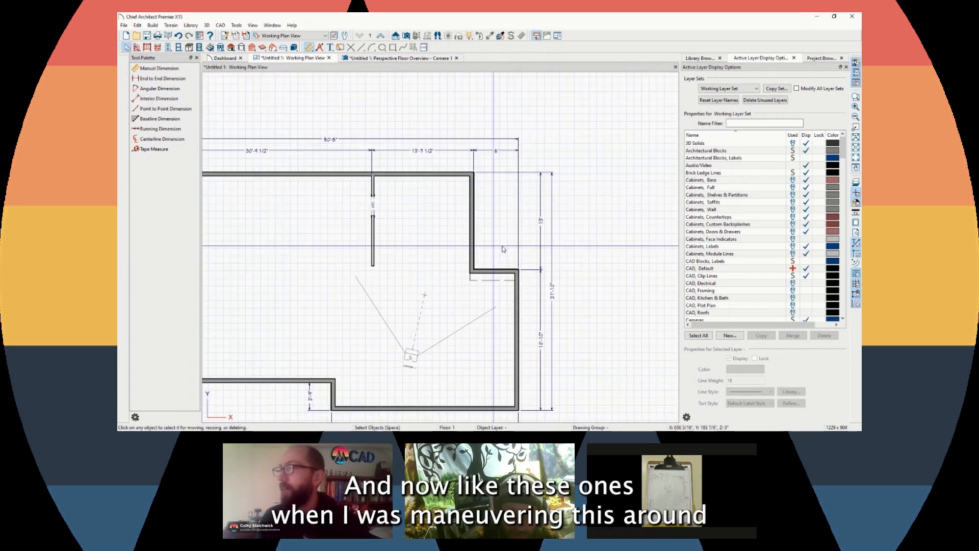
scroll(264, 94, down, 2)
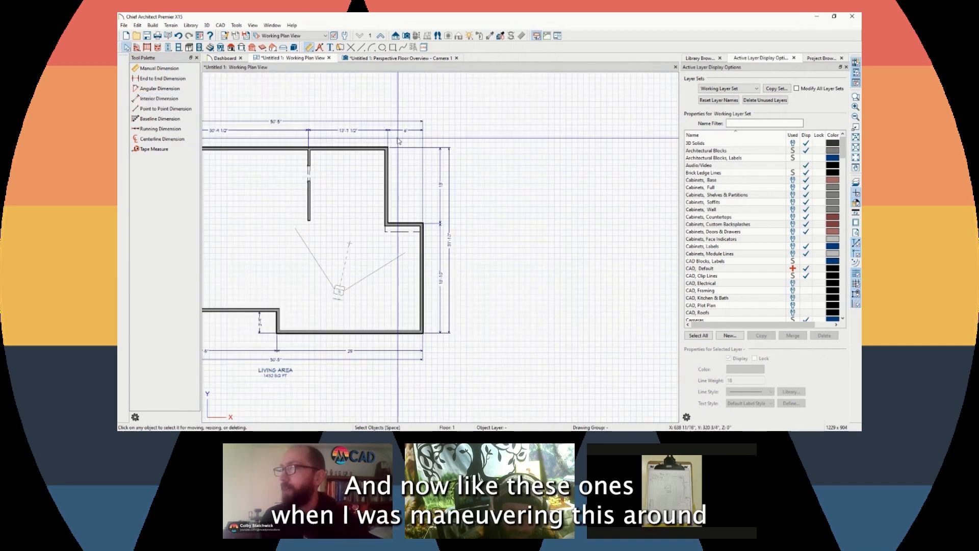
scroll(403, 137, up, 3)
scroll(398, 153, down, 2)
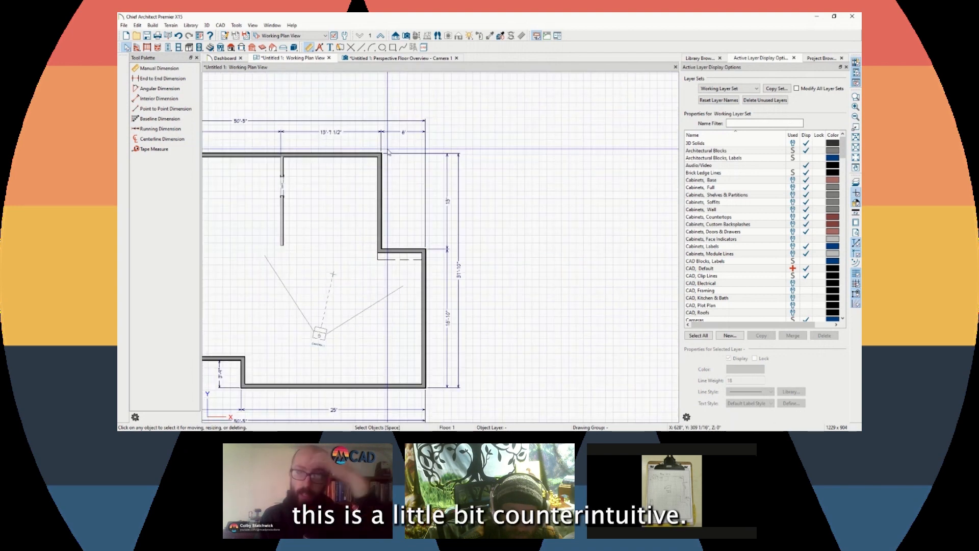
scroll(393, 168, up, 2)
drag(431, 316, 516, 237)
click(449, 169)
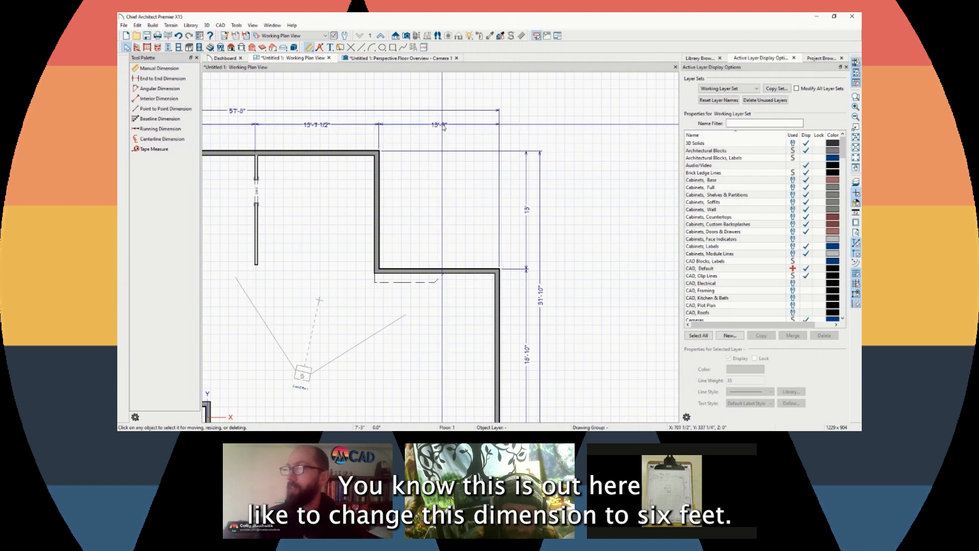
click(495, 296)
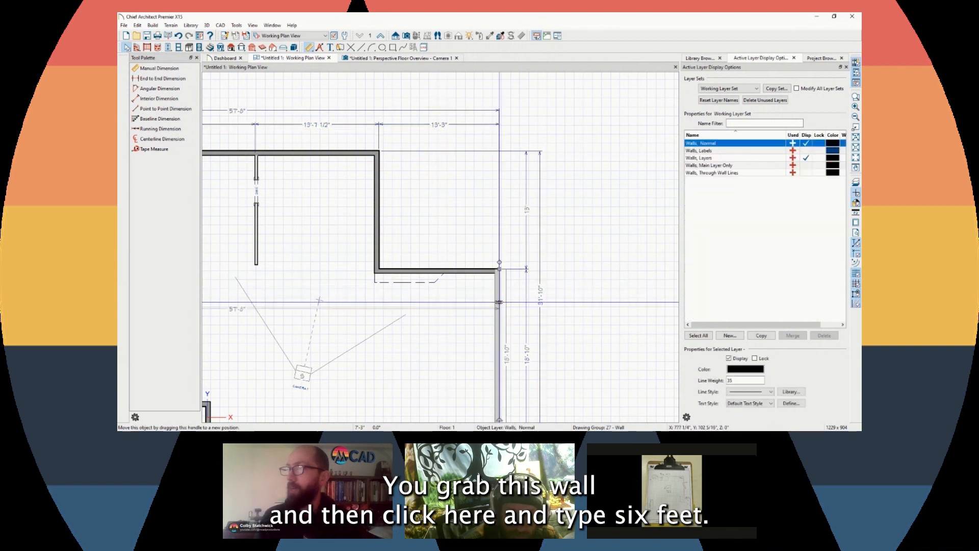
click(443, 126)
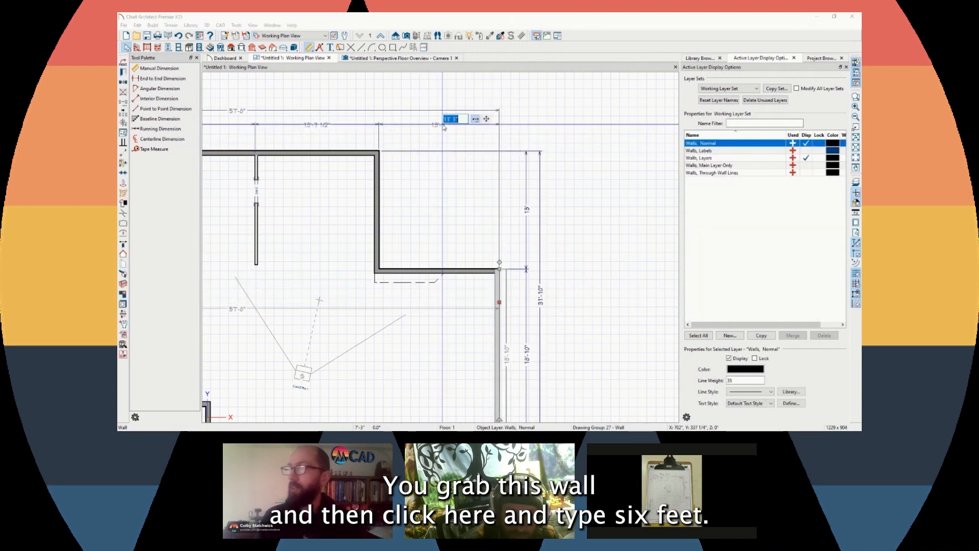
text(6')
key(Return)
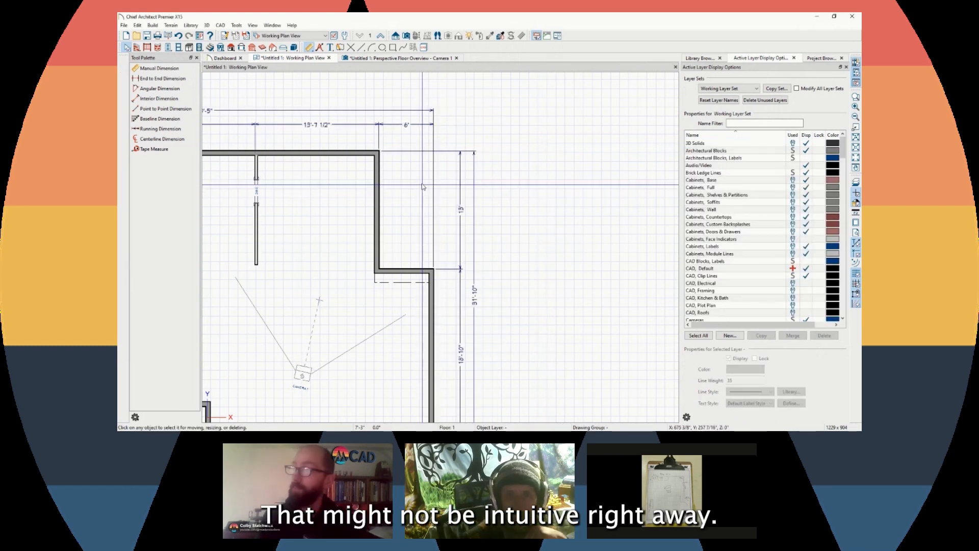
scroll(377, 187, down, 2)
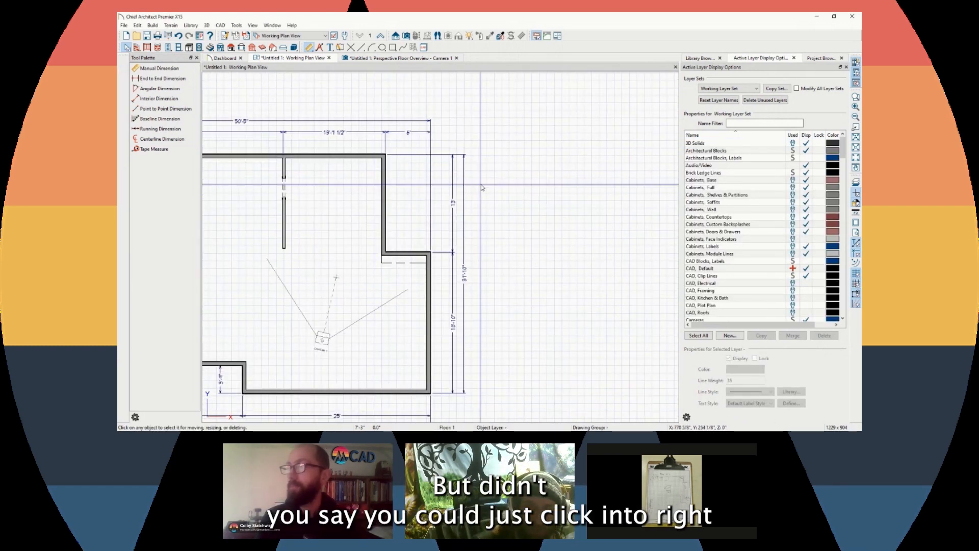
click(430, 280)
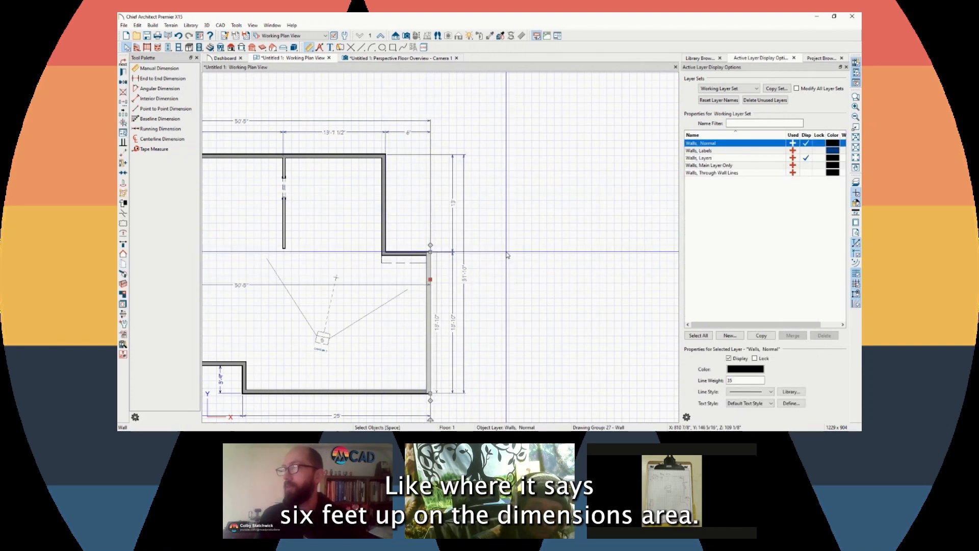
click(472, 179)
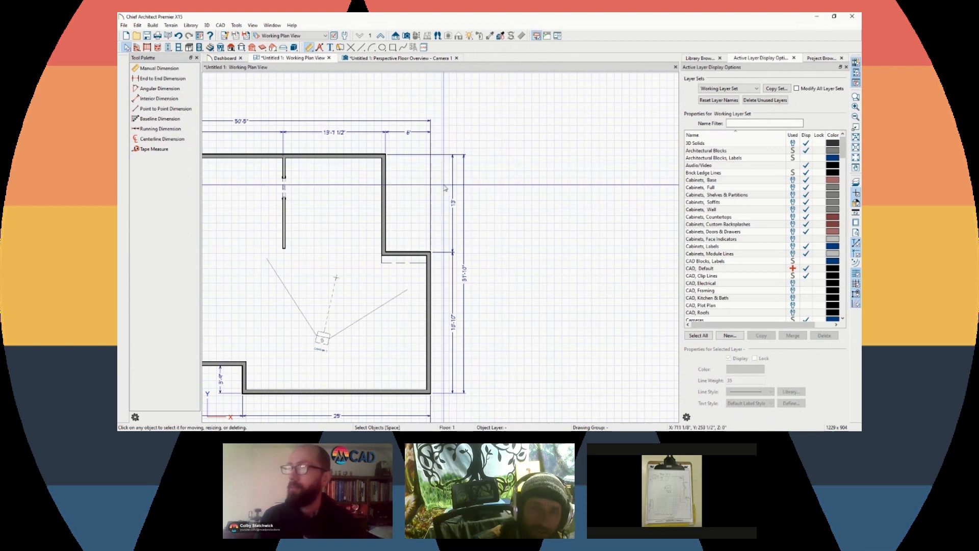
click(431, 275)
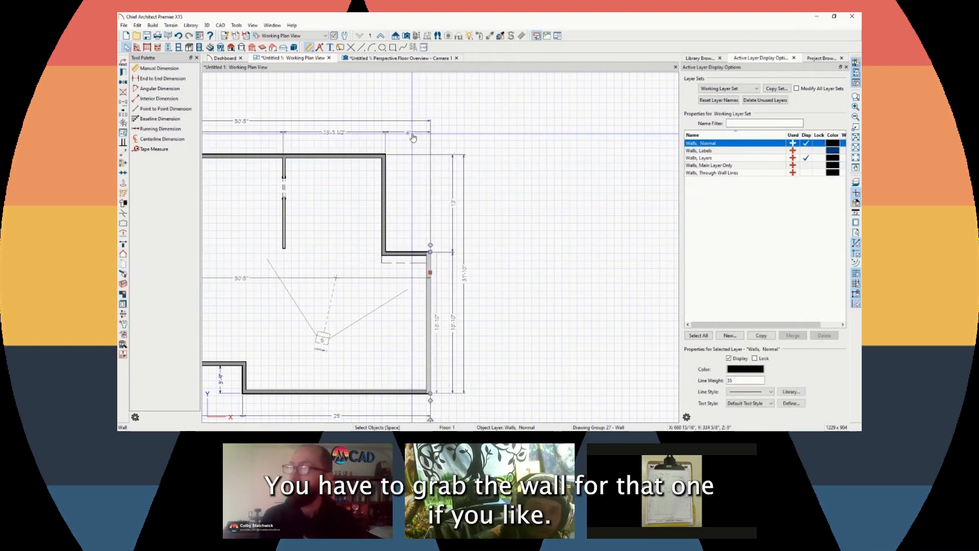
click(440, 132)
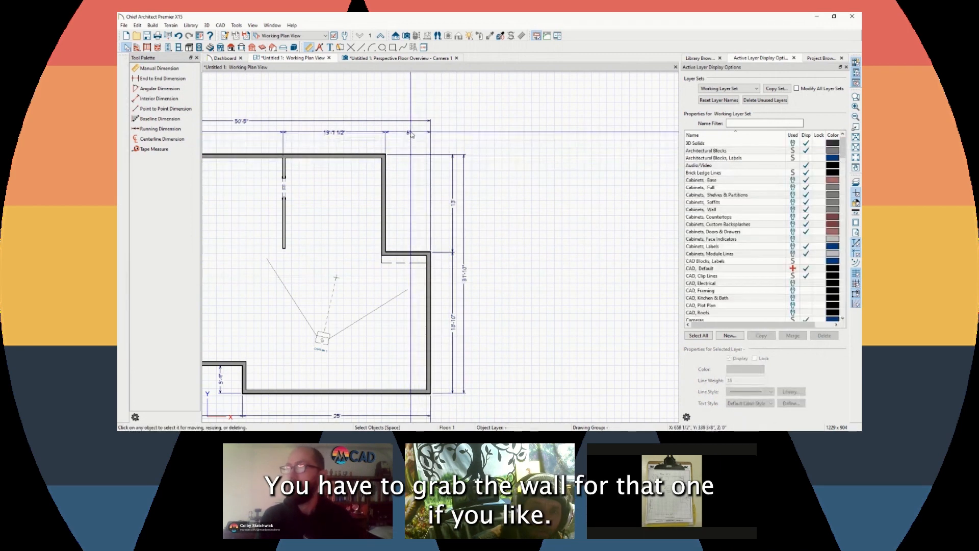
click(413, 132)
double_click(413, 133)
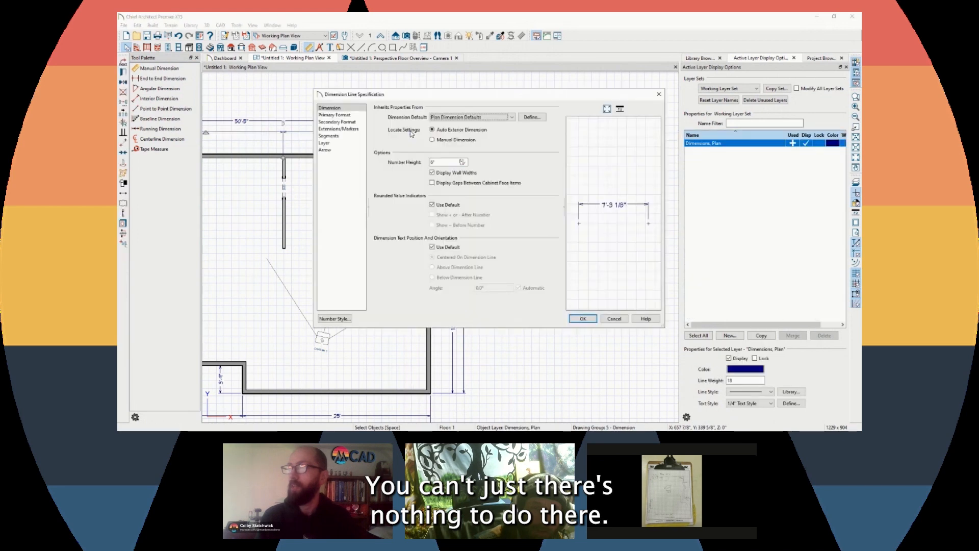
key(Escape)
click(469, 334)
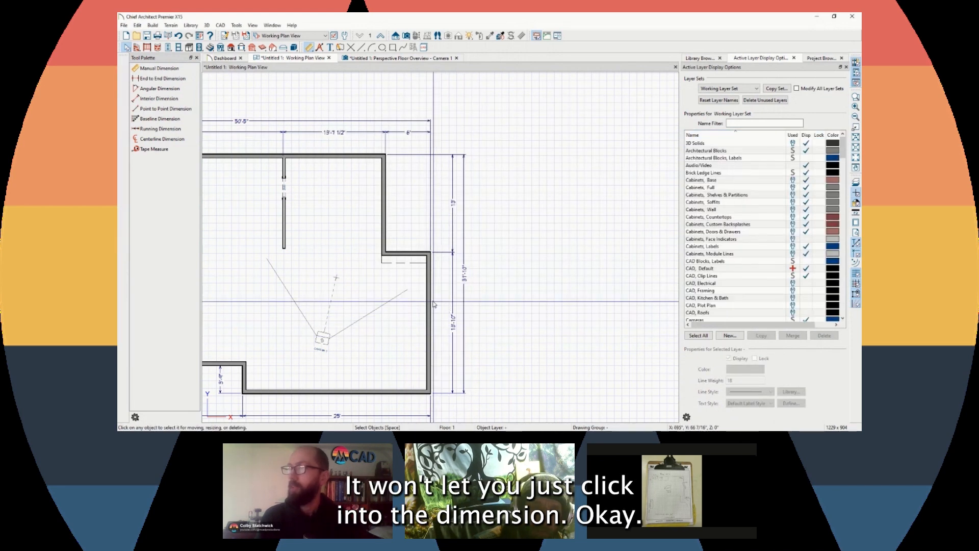
click(428, 300)
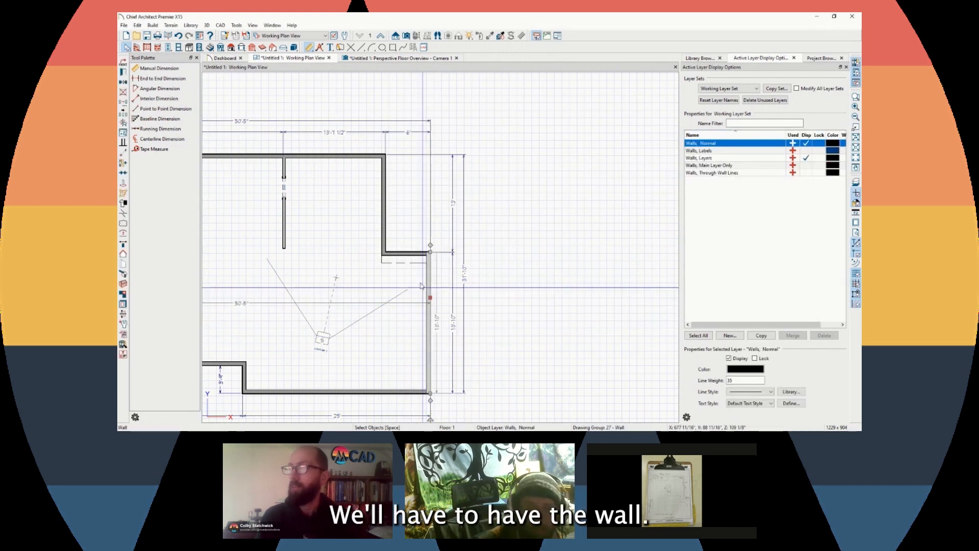
click(410, 135)
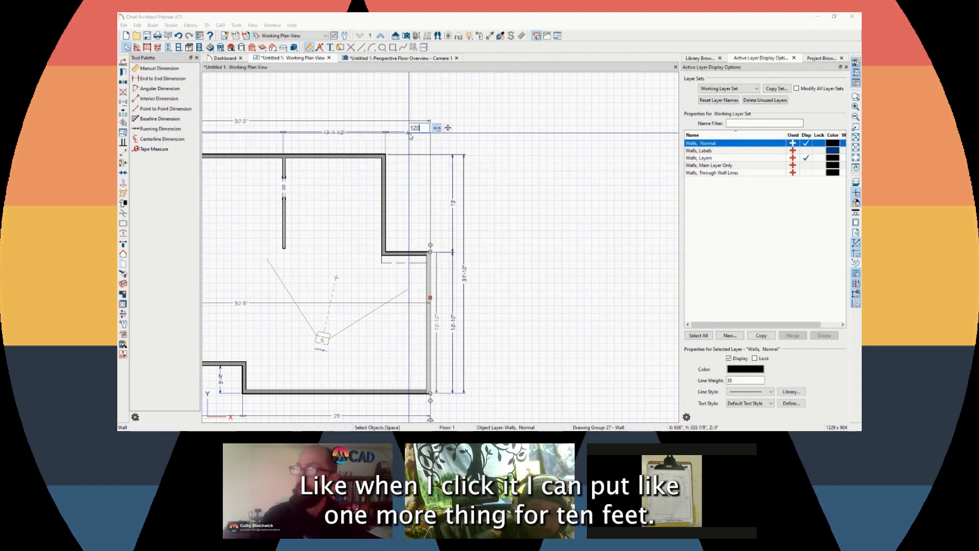
text(120)
key(Return)
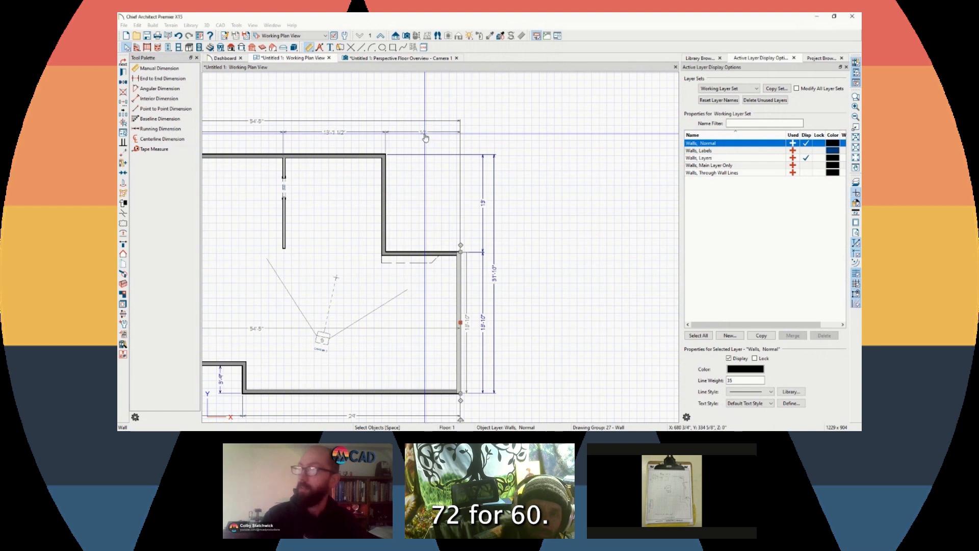
text(72)
key(Return)
key(Escape)
click(411, 134)
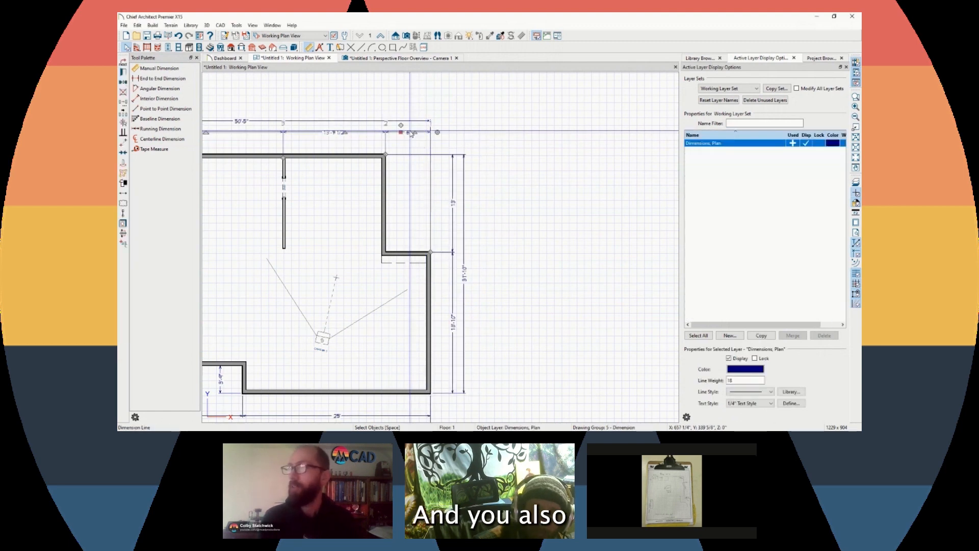
key(Escape)
key(c)
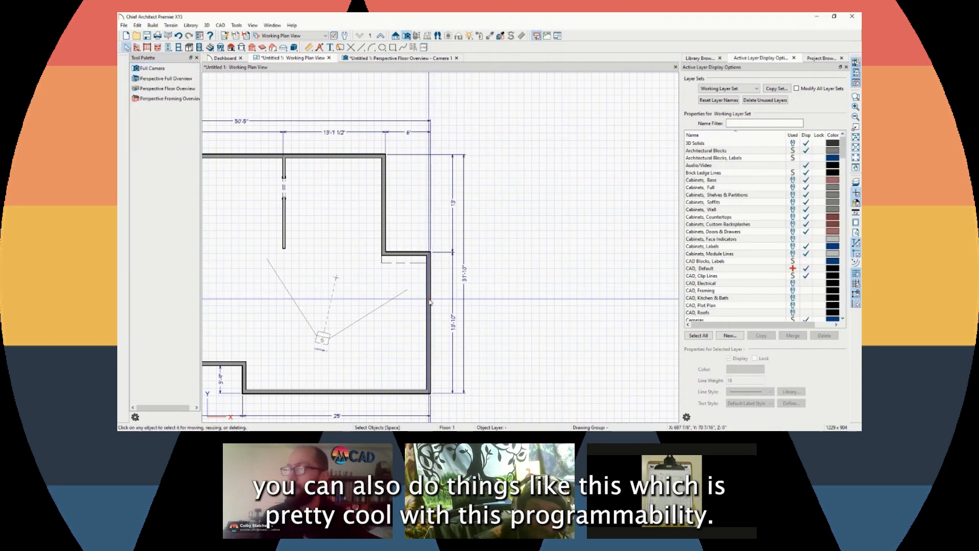
key(d)
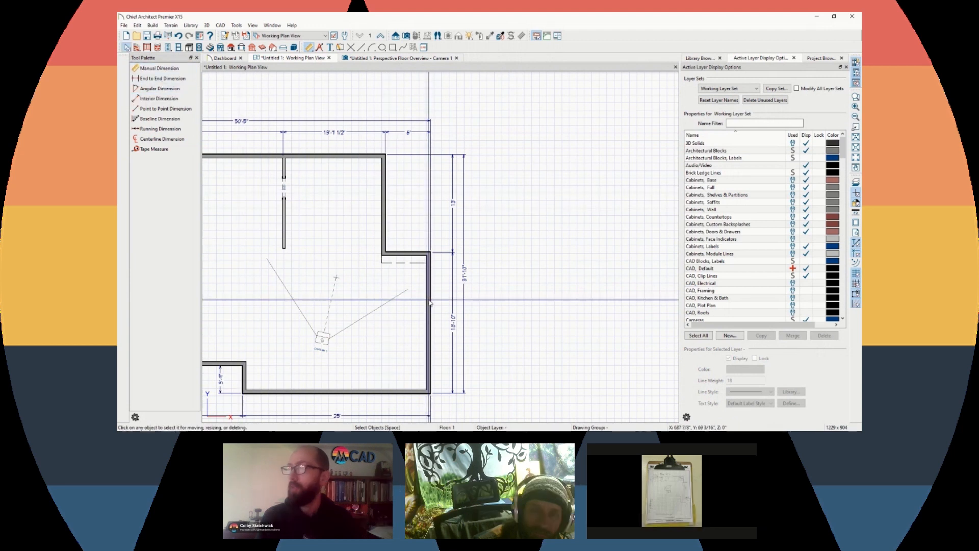
key(space)
click(430, 291)
click(409, 133)
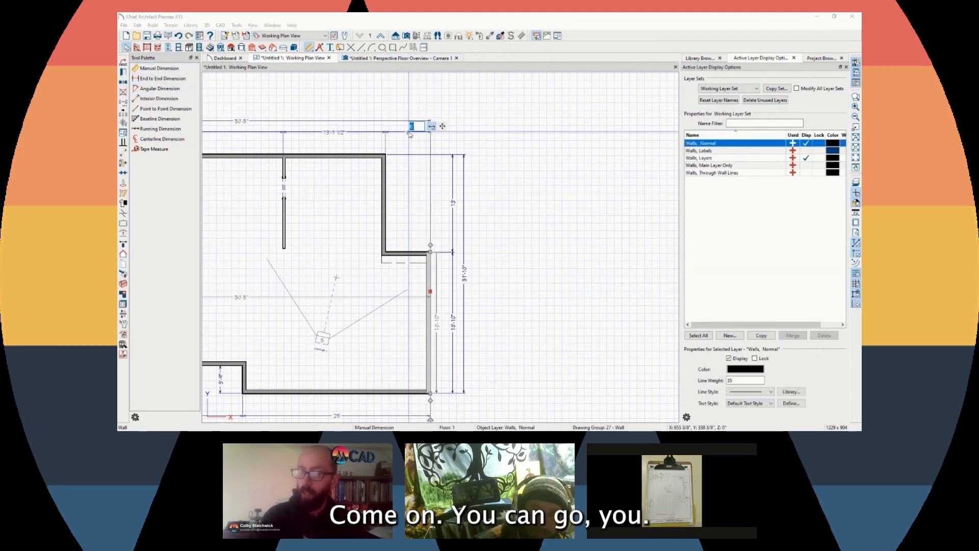
text(10)
key(Return)
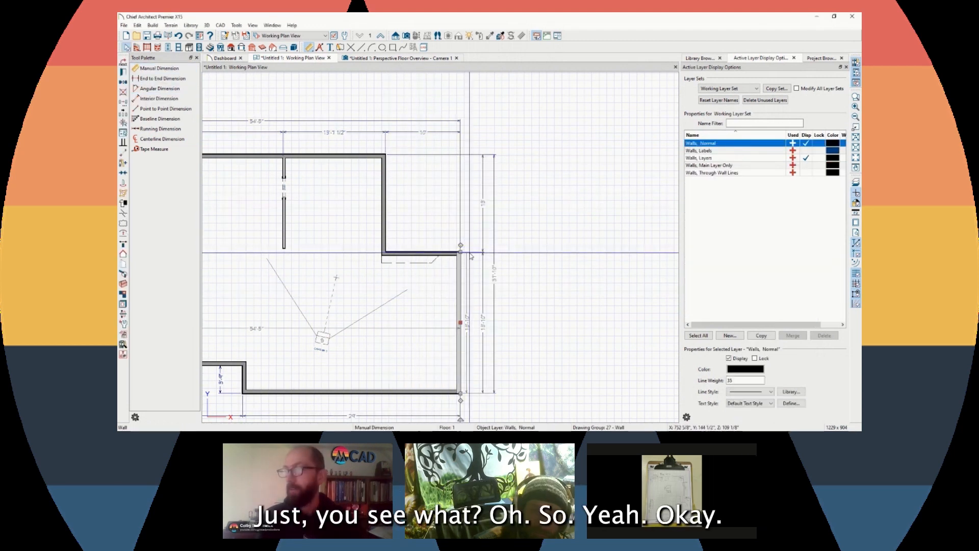
click(435, 130)
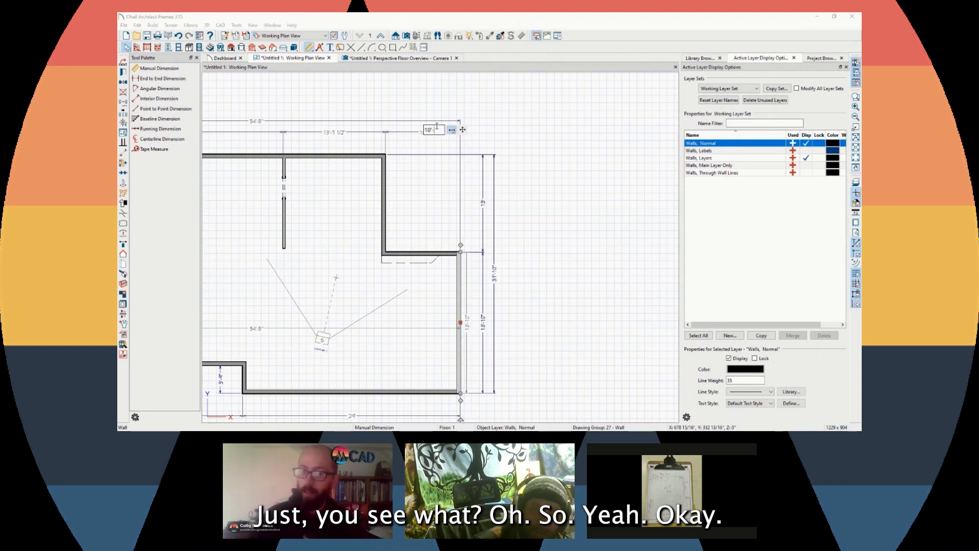
text(48)
key(Return)
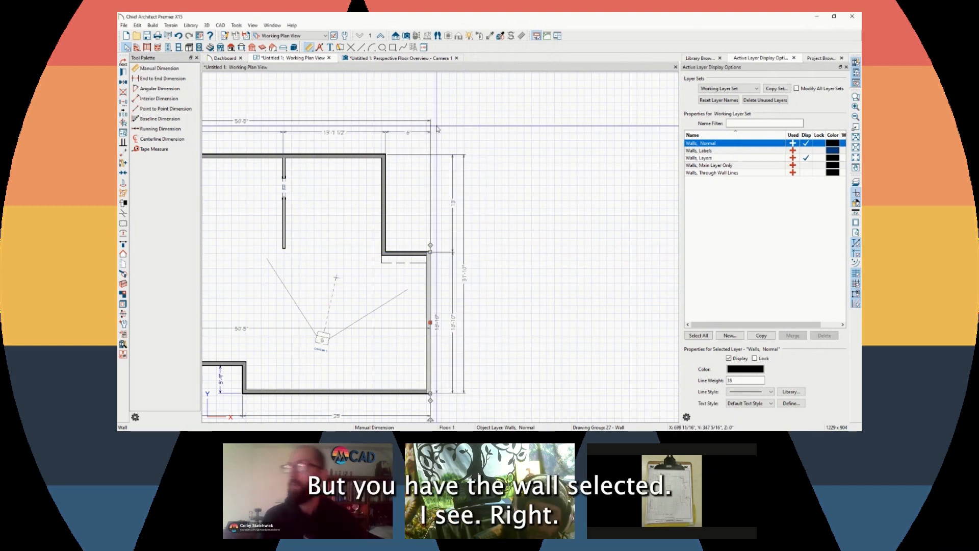
click(471, 157)
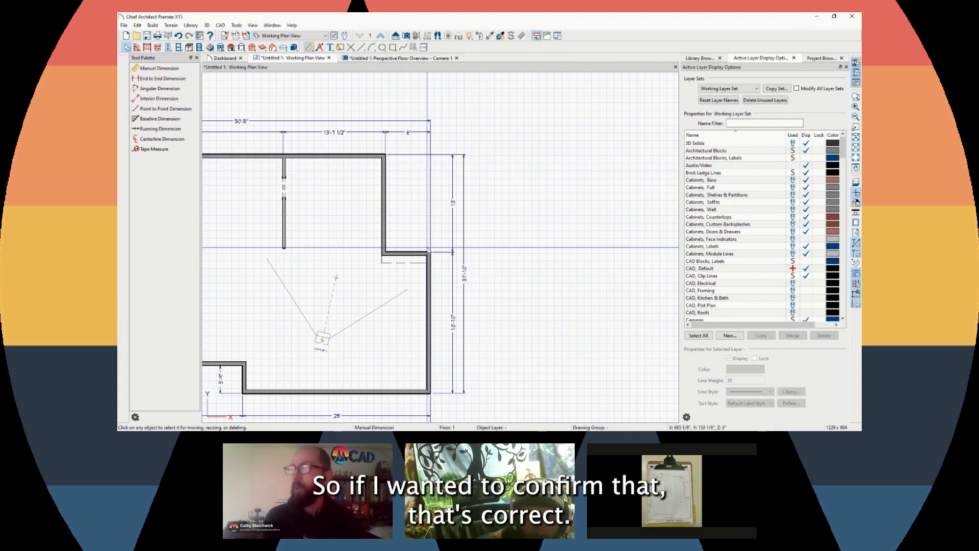
Draw a 6' interior dimension across the inside of the wall notch
scroll(399, 271, up, 1)
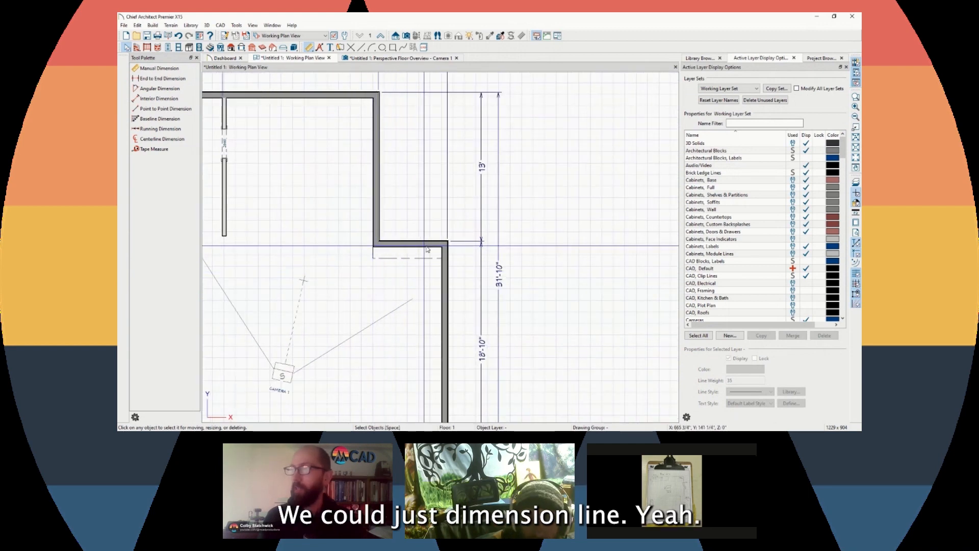
scroll(407, 254, up, 2)
click(159, 99)
mouse_move(336, 239)
mouse_down()
mouse_move(495, 243)
mouse_move(336, 238)
mouse_up()
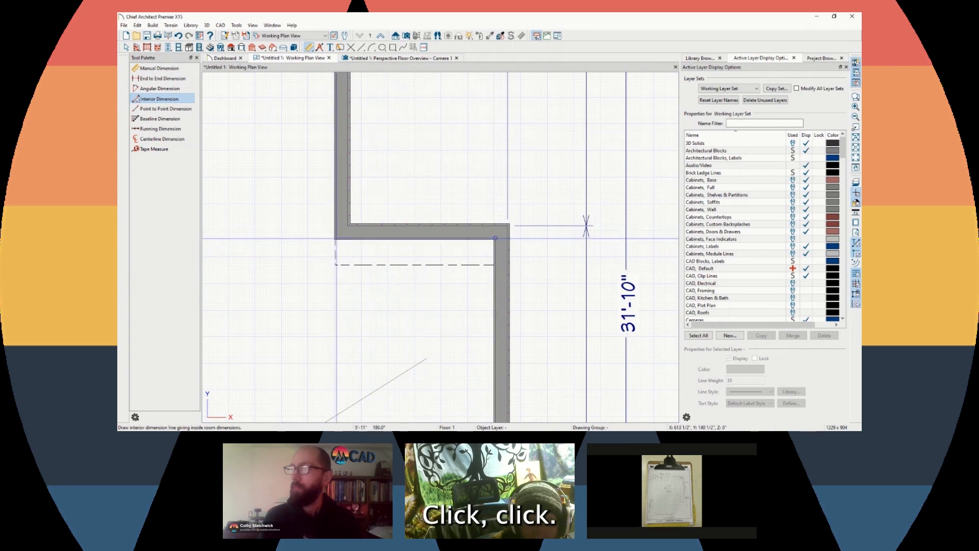
scroll(340, 252, up, 1)
scroll(335, 242, down, 1)
key(space)
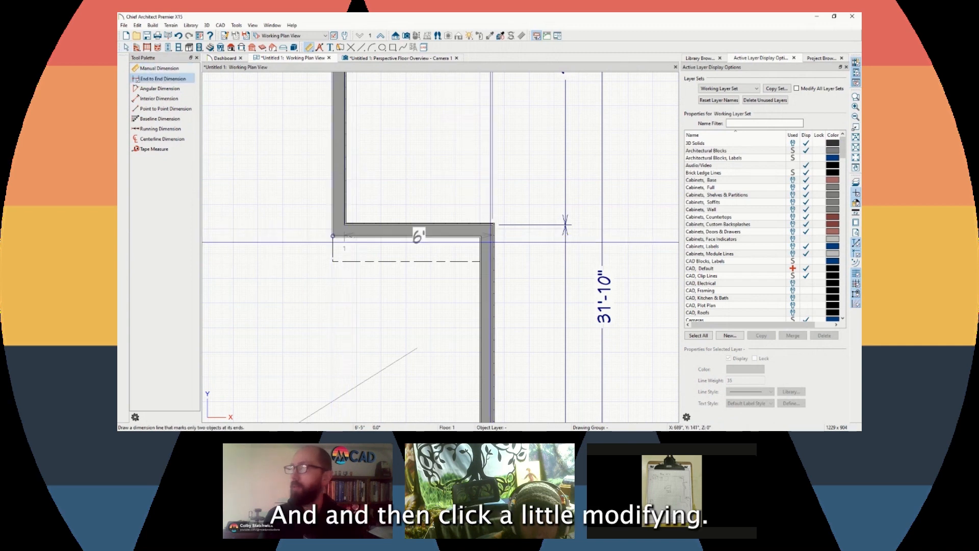
Snap the 6' dimension's right end to the wall corner and move it below the dashed line
scroll(323, 246, up, 2)
click(439, 227)
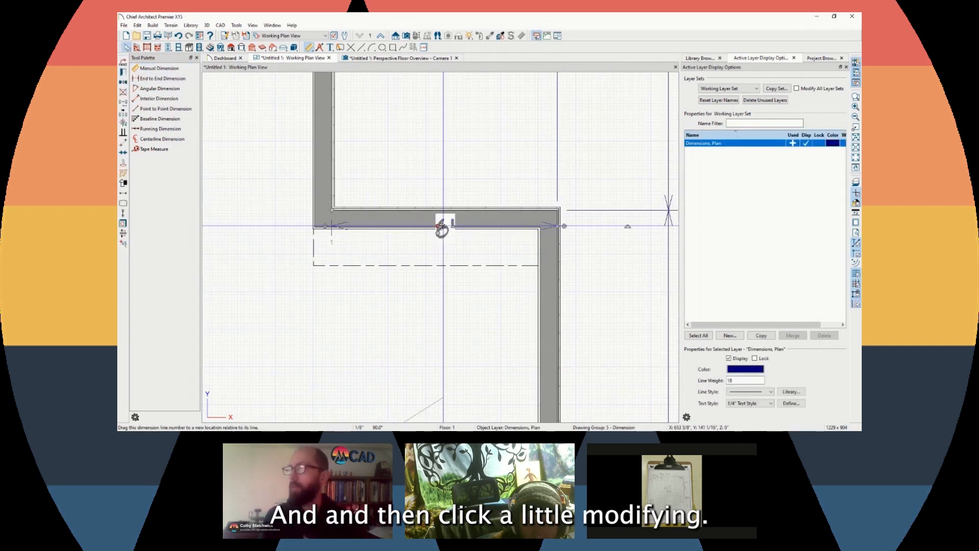
scroll(617, 226, up, 2)
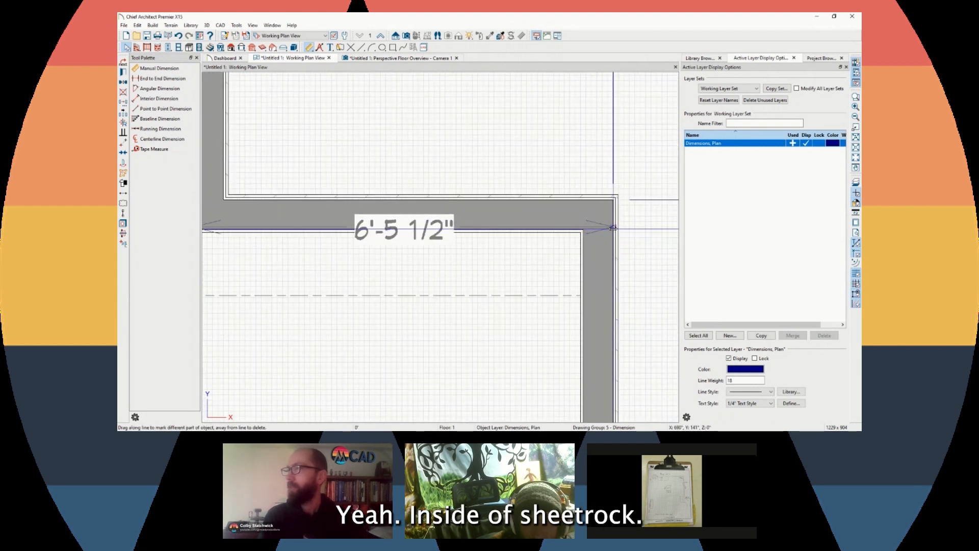
scroll(613, 228, up, 3)
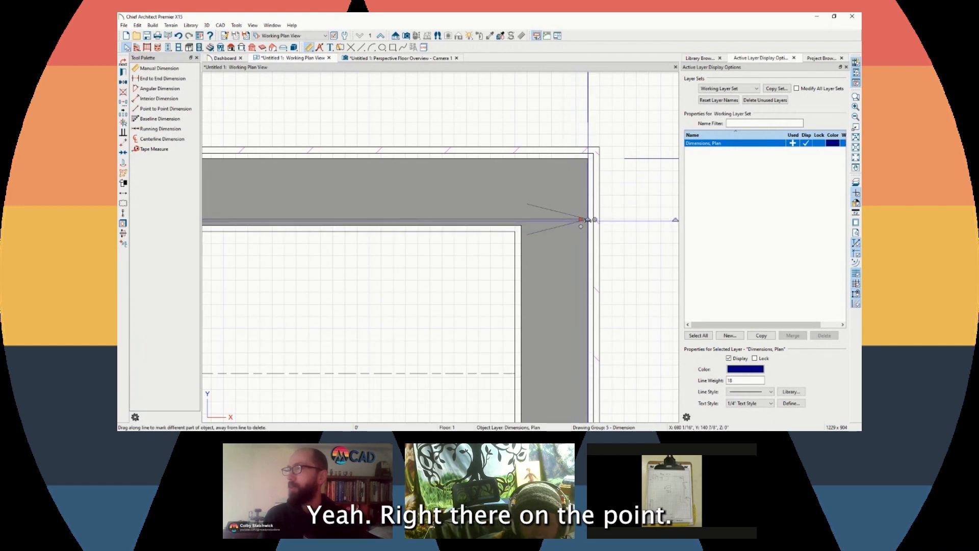
drag(587, 219, 518, 222)
scroll(518, 222, down, 3)
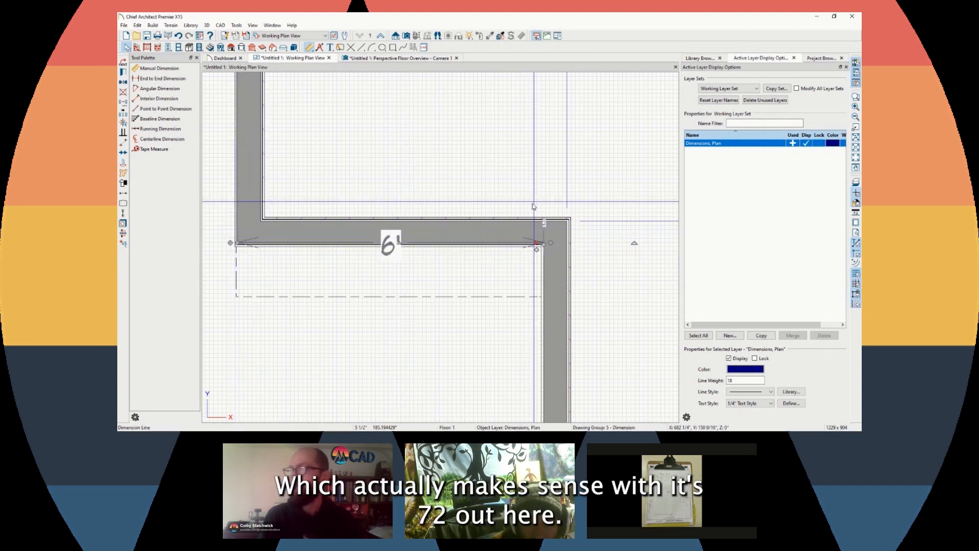
scroll(480, 322, down, 2)
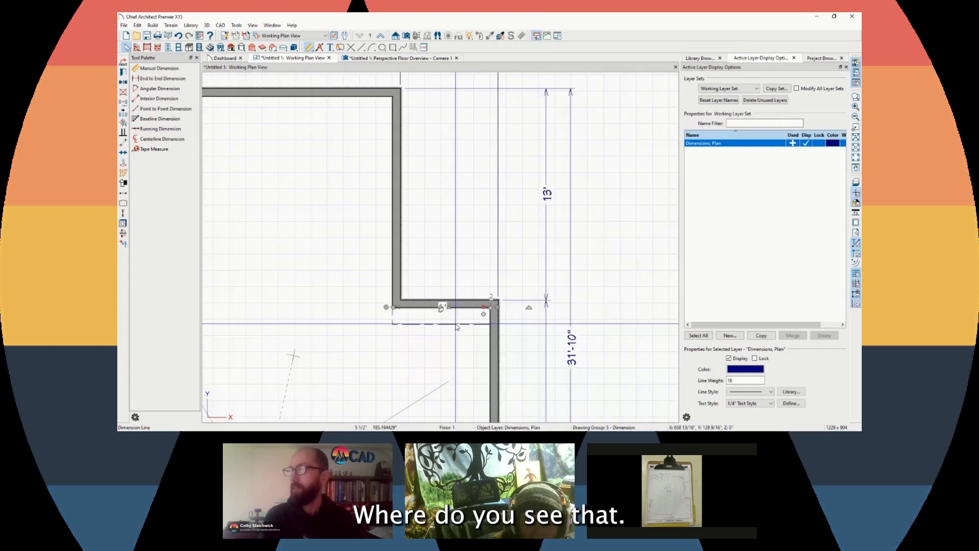
scroll(421, 286, up, 2)
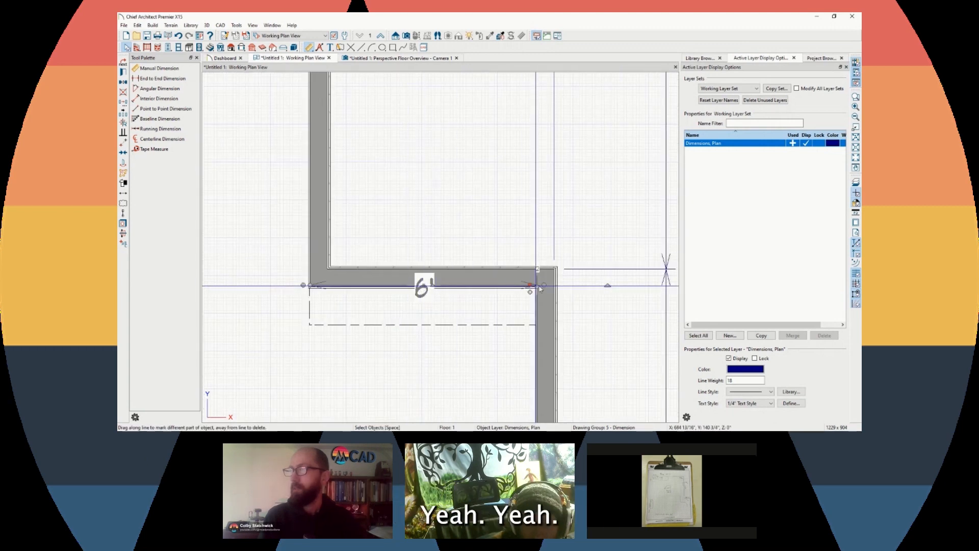
drag(531, 285, 530, 351)
click(386, 359)
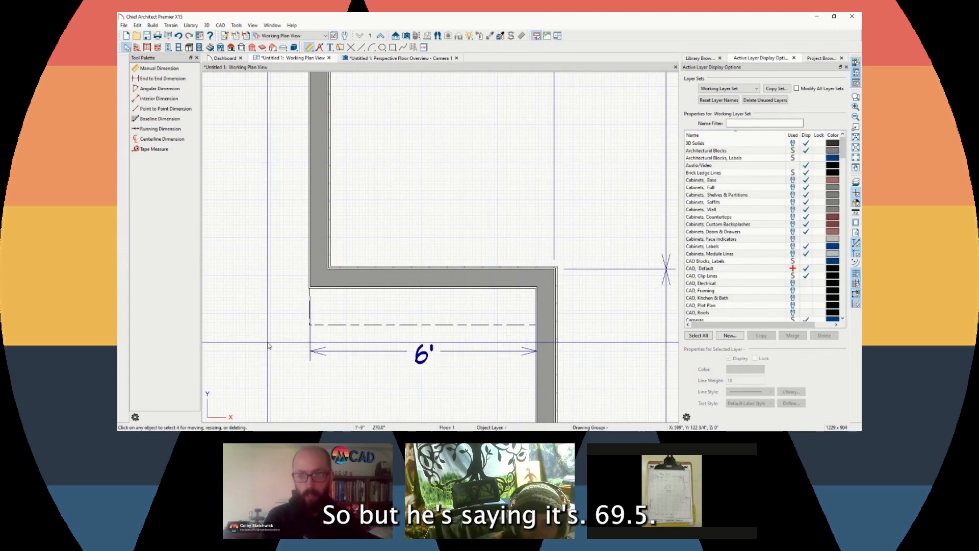
scroll(374, 303, down, 3)
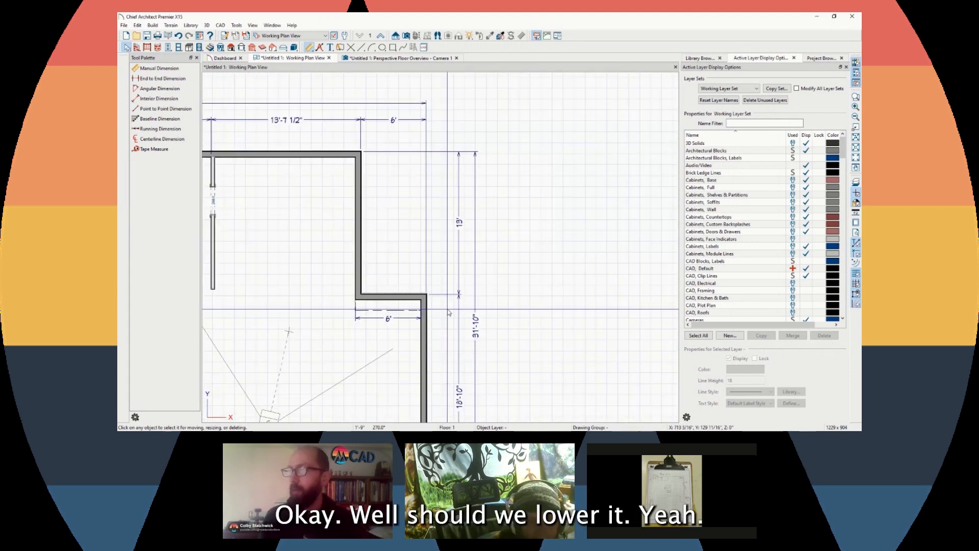
click(423, 335)
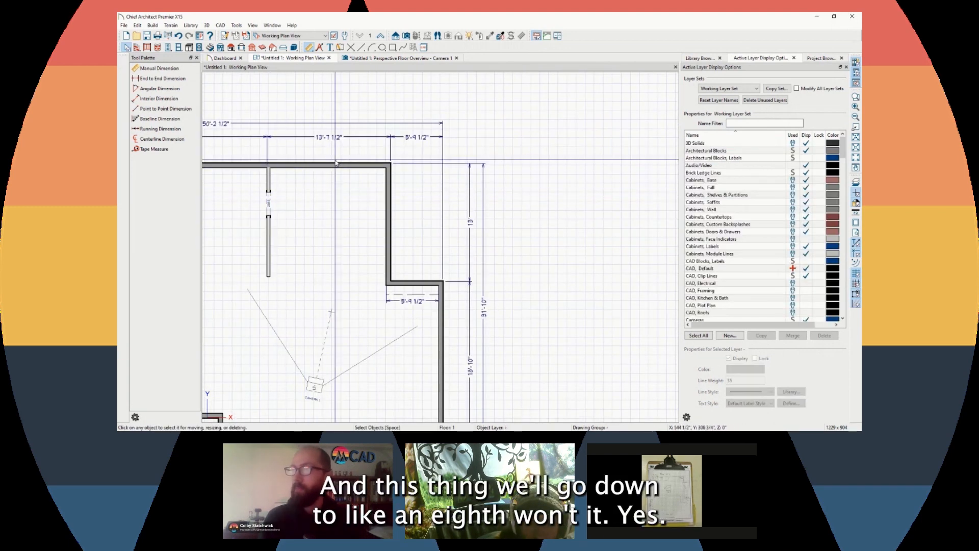
scroll(353, 149, down, 1)
scroll(413, 280, up, 1)
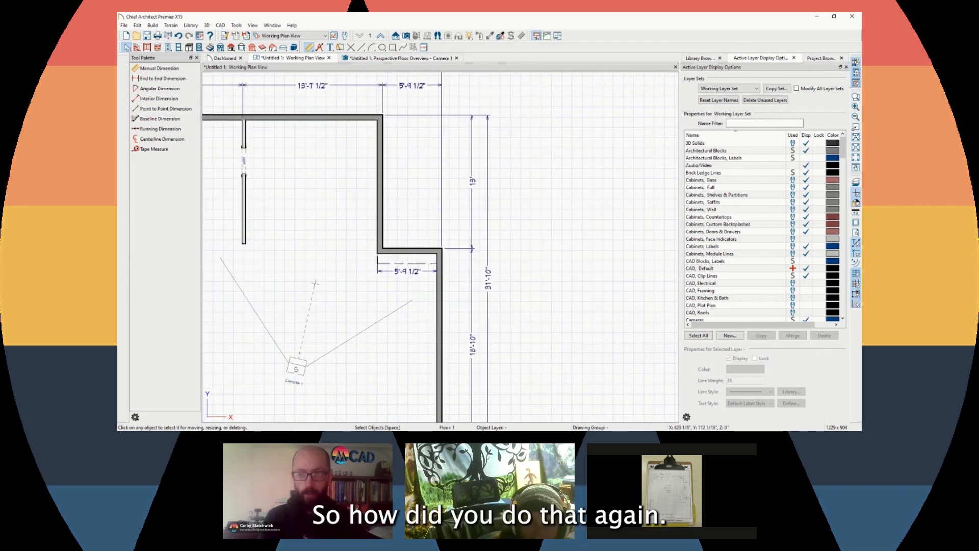
click(439, 294)
click(419, 88)
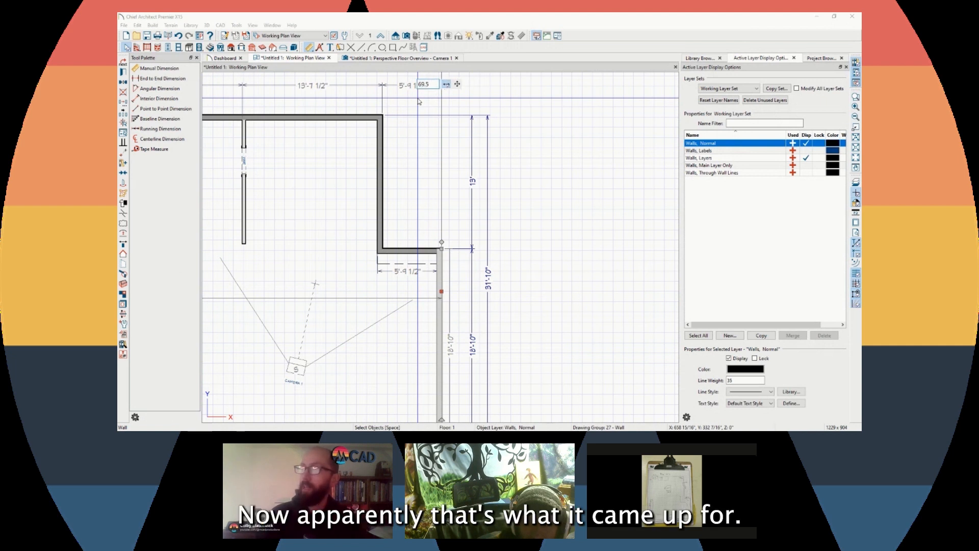
key(Return)
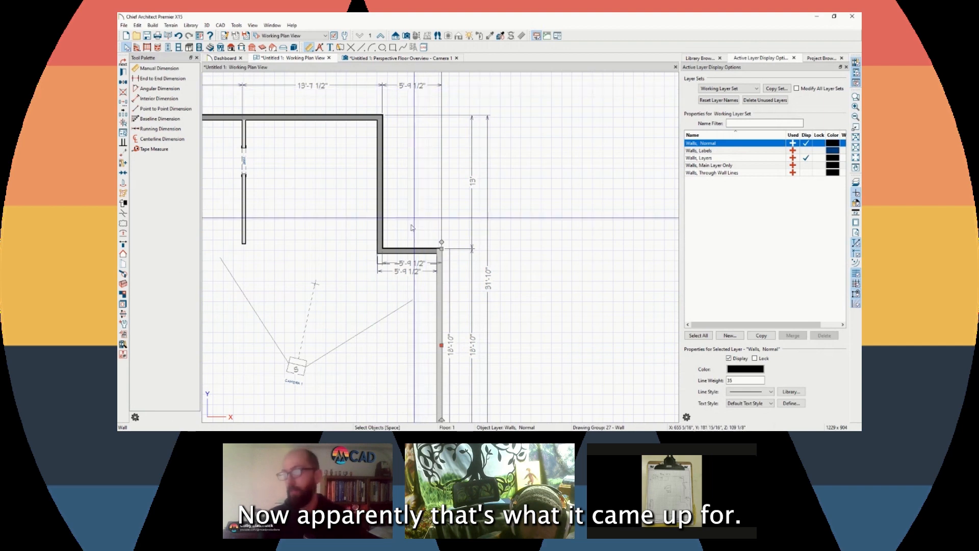
key(Escape)
scroll(405, 287, down, 1)
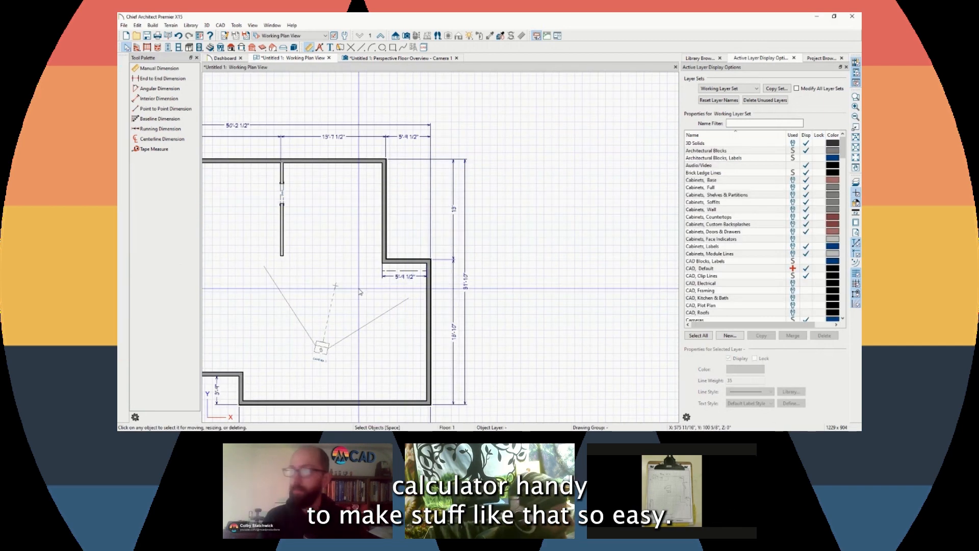
In a Full Camera view, orbit under the house and delete the roof plane
click(396, 36)
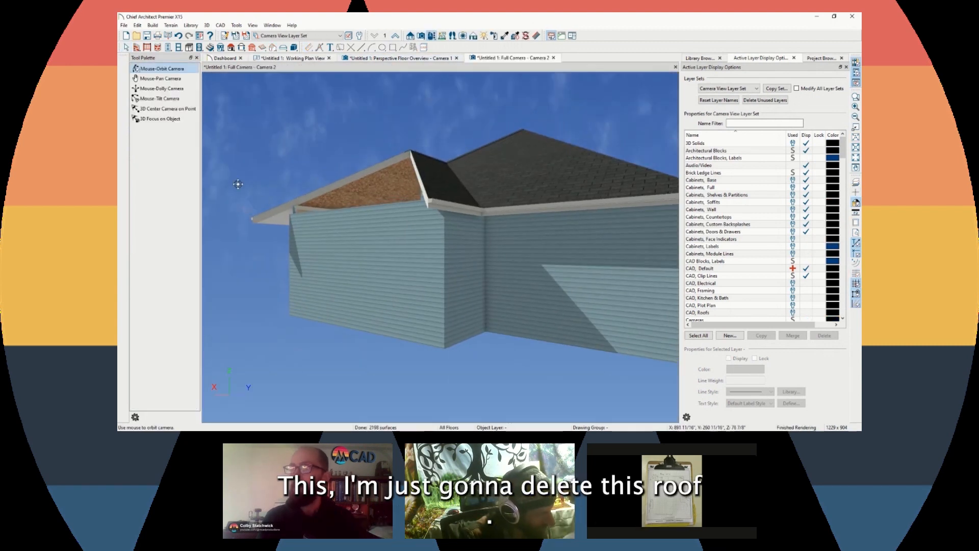
drag(238, 183, 321, 284)
click(127, 48)
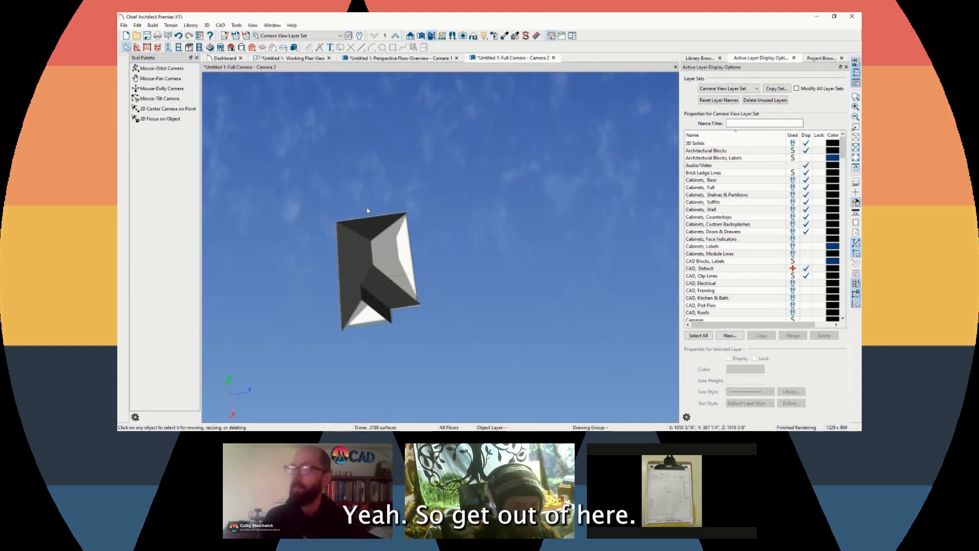
click(368, 248)
key(Delete)
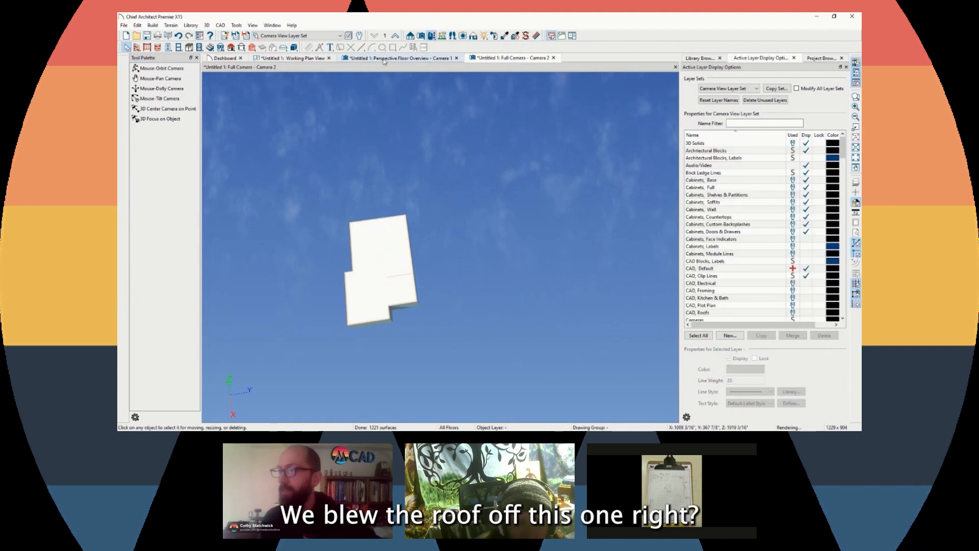
Close the Camera 2 view to return to the floor plan
click(554, 57)
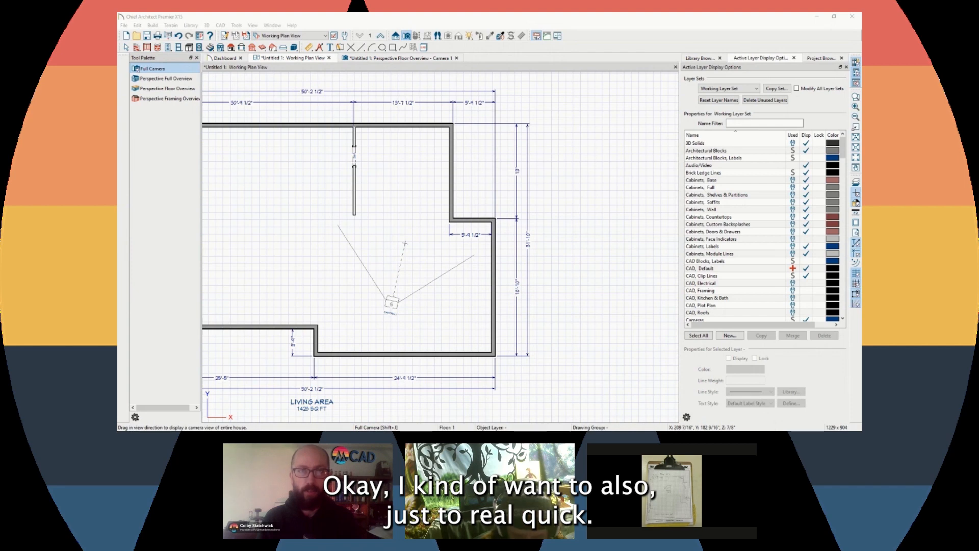
scroll(343, 189, up, 2)
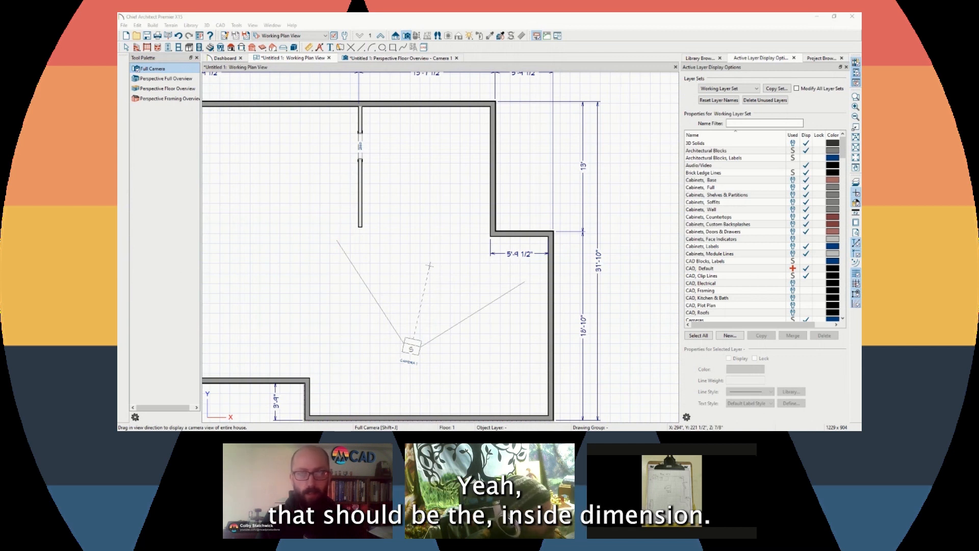
scroll(397, 214, down, 1)
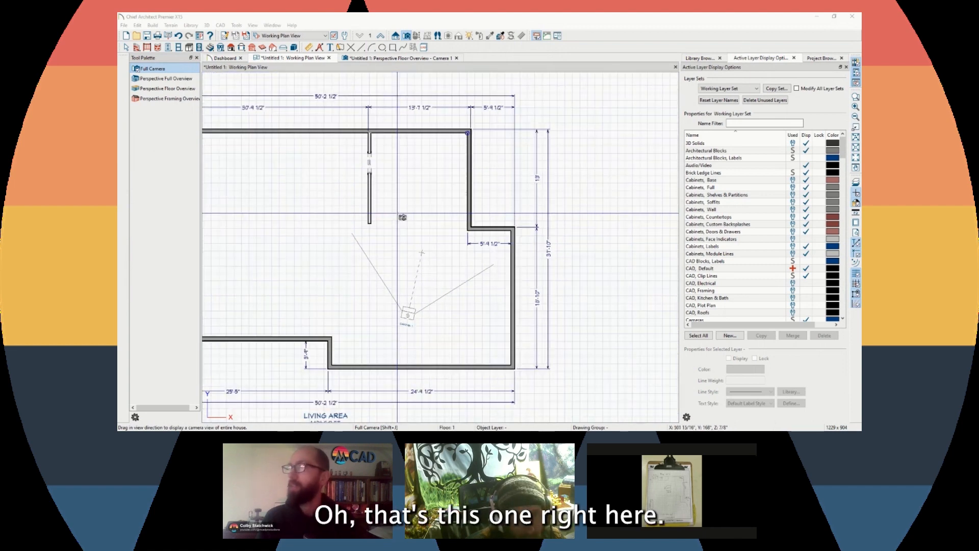
scroll(458, 128, up, 2)
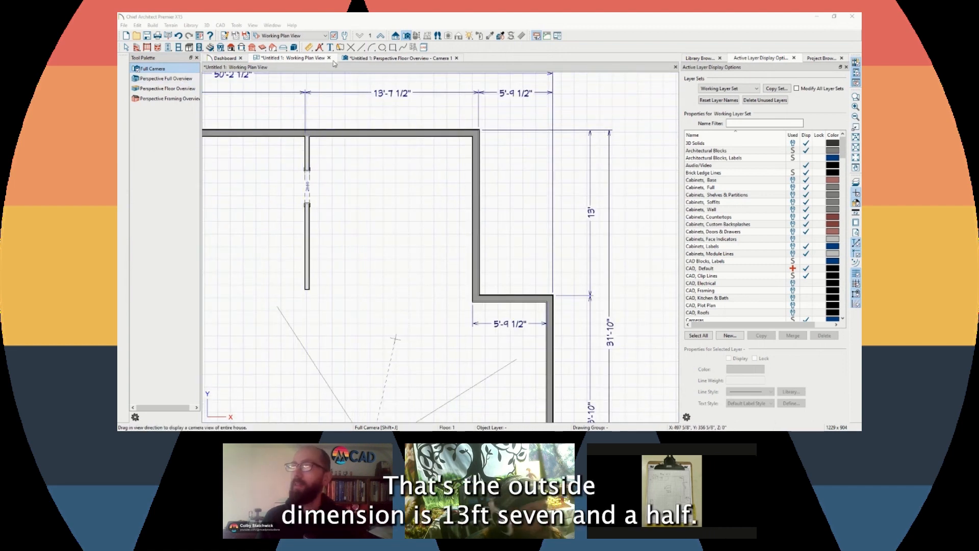
Dimension the room's inside width and set it to 154.5" (12'-10 1/2")
click(310, 48)
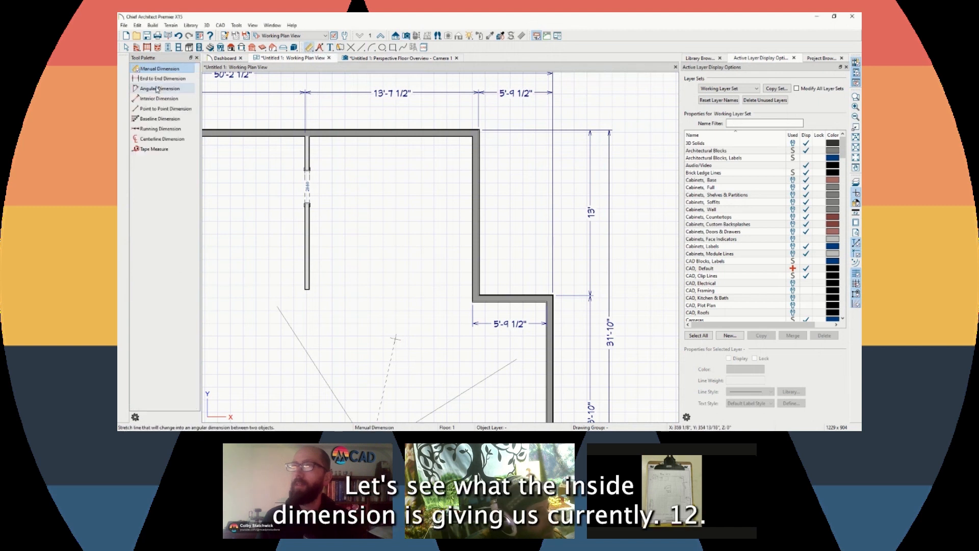
drag(302, 147, 529, 148)
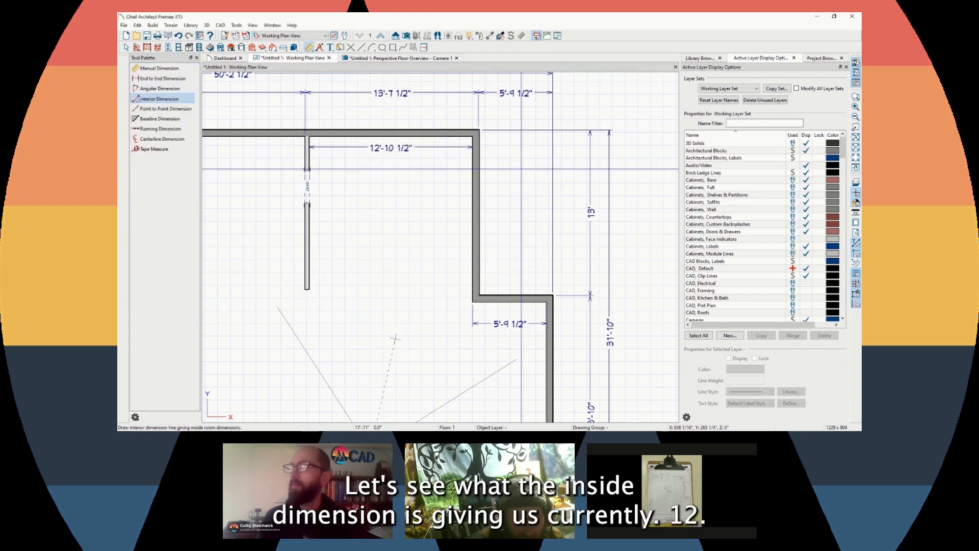
click(308, 243)
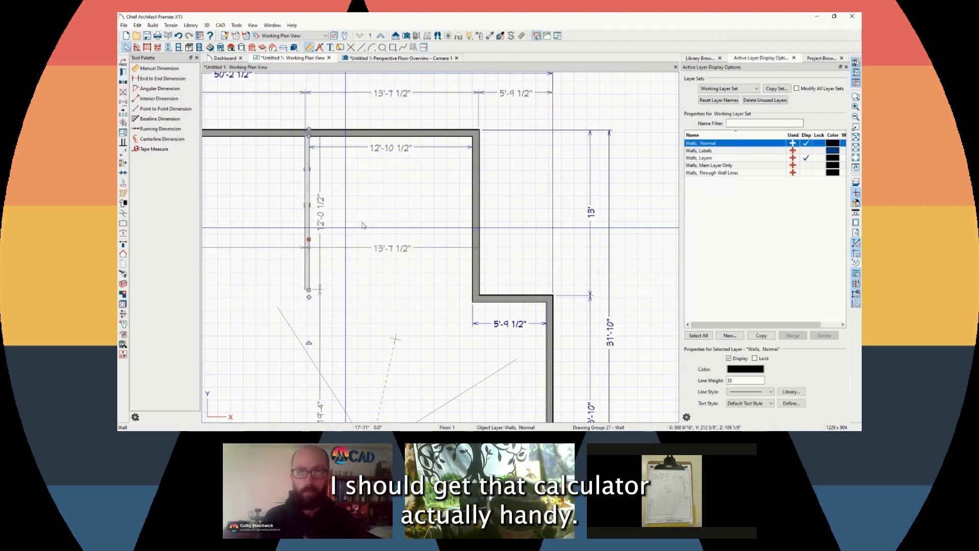
click(394, 149)
text(154.5)
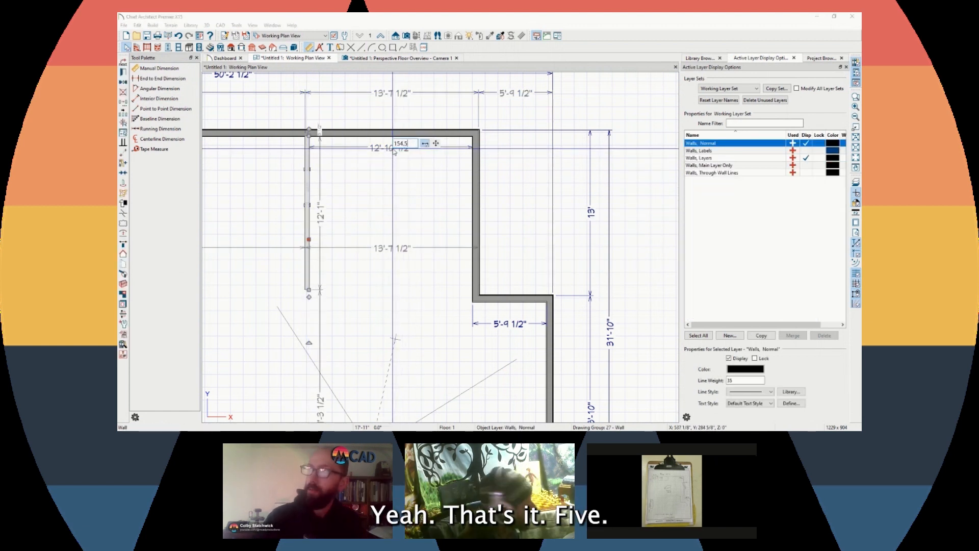
key(Return)
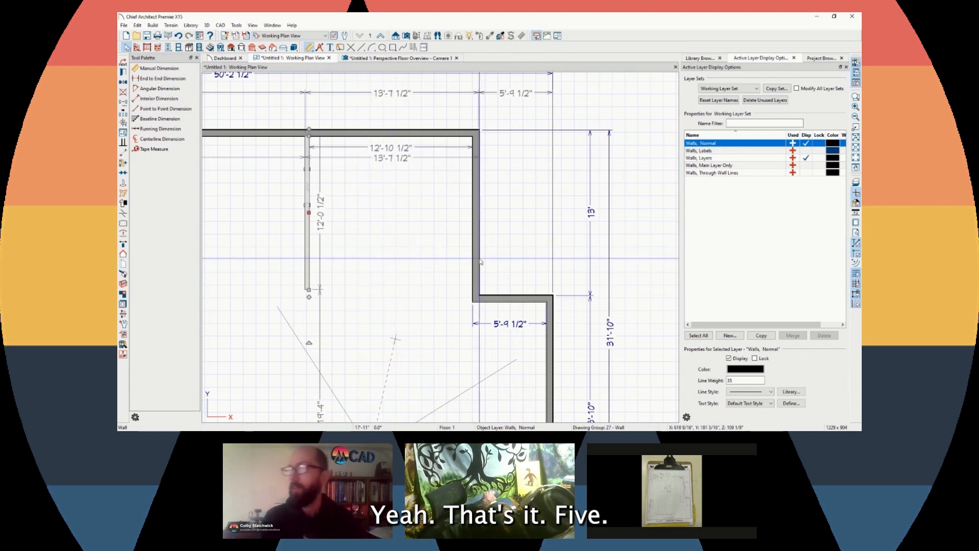
Start a new wall running left from the partition wall's lower end
click(439, 254)
click(308, 273)
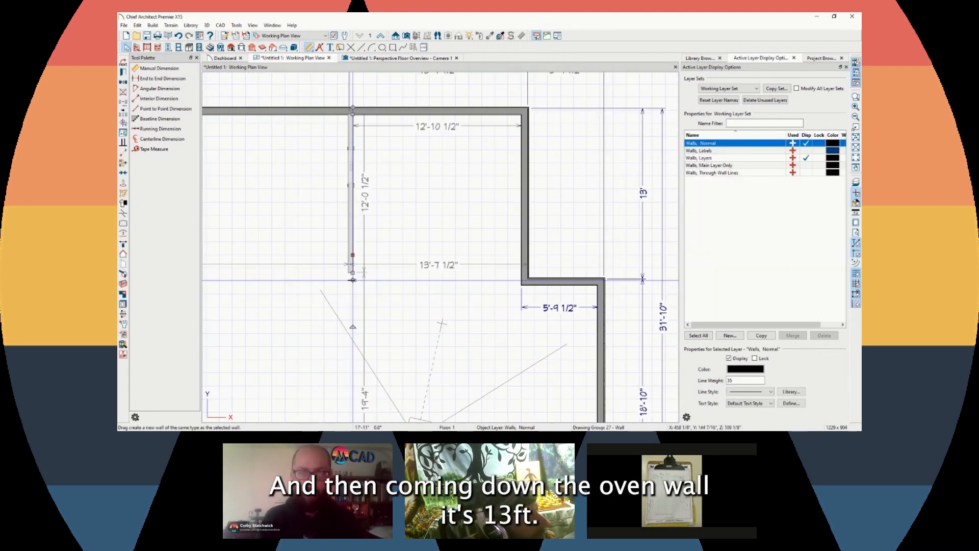
drag(353, 275, 350, 234)
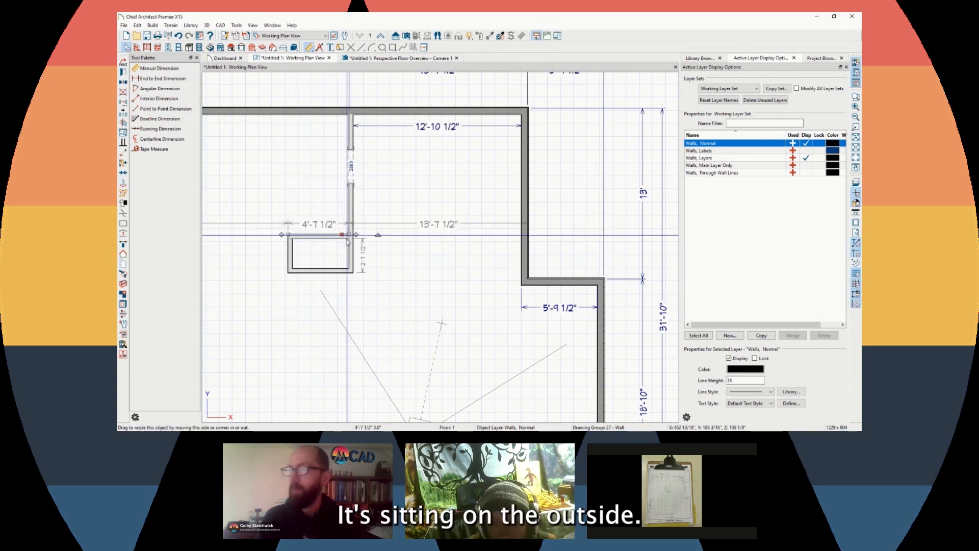
Close the small box against the partition wall, then zoom out to check the 50'-2 1/2" span
click(262, 196)
key(Escape)
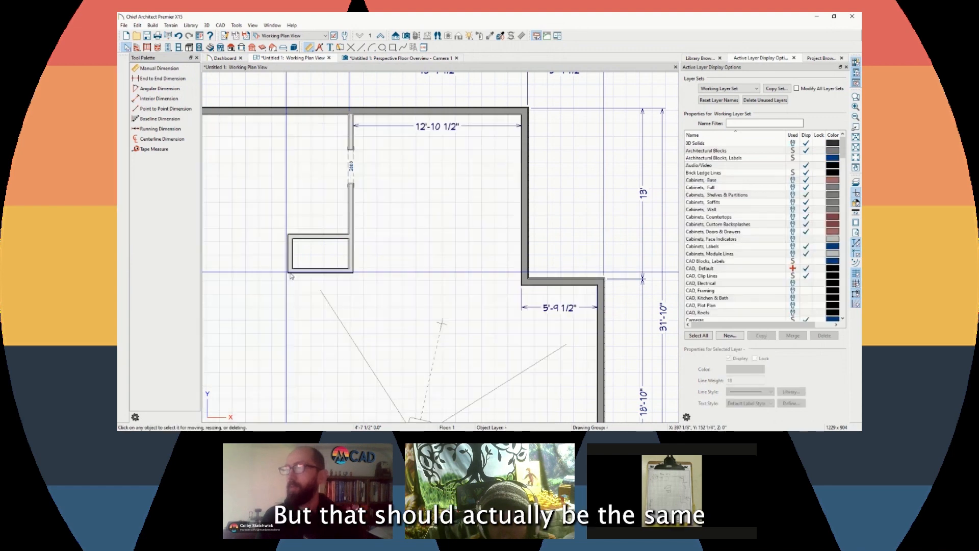
scroll(375, 312, down, 3)
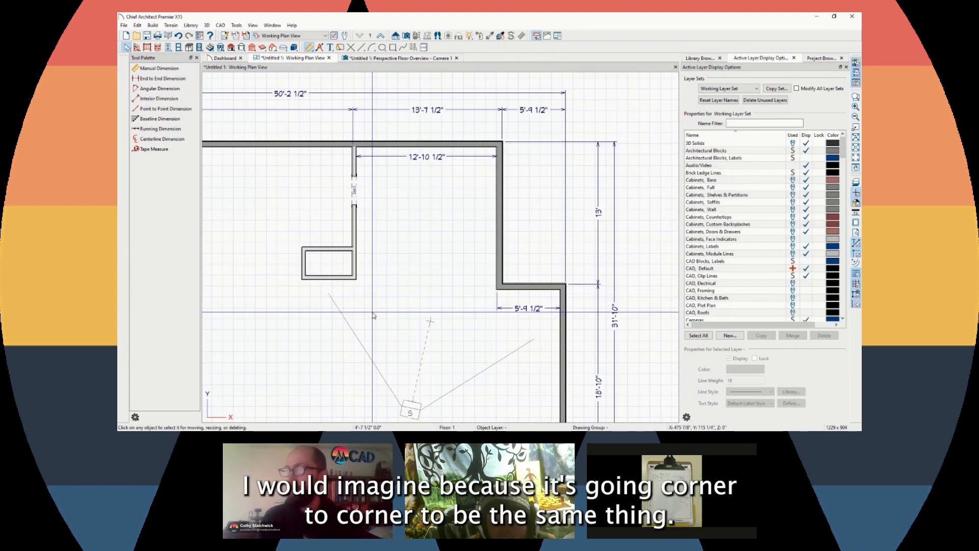
scroll(396, 254, down, 2)
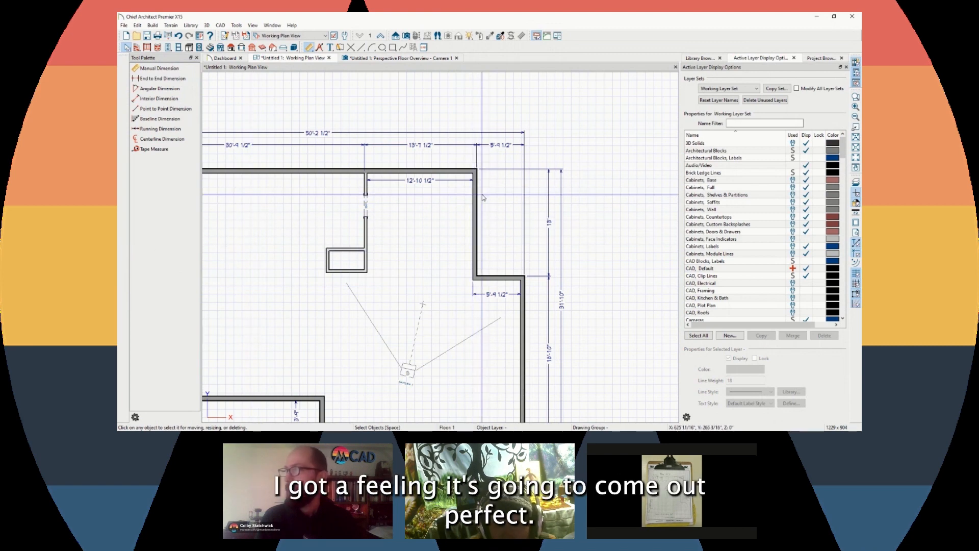
scroll(477, 183, up, 1)
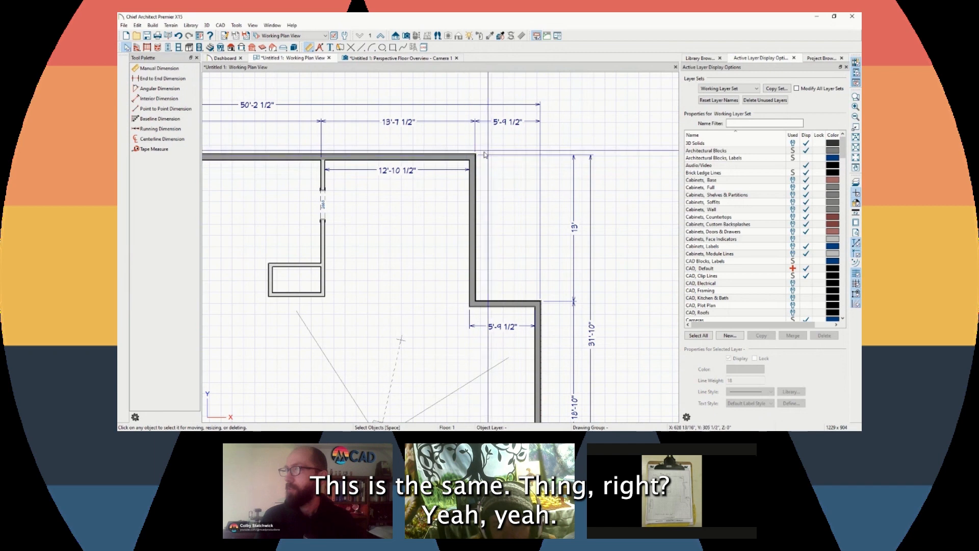
scroll(533, 224, down, 1)
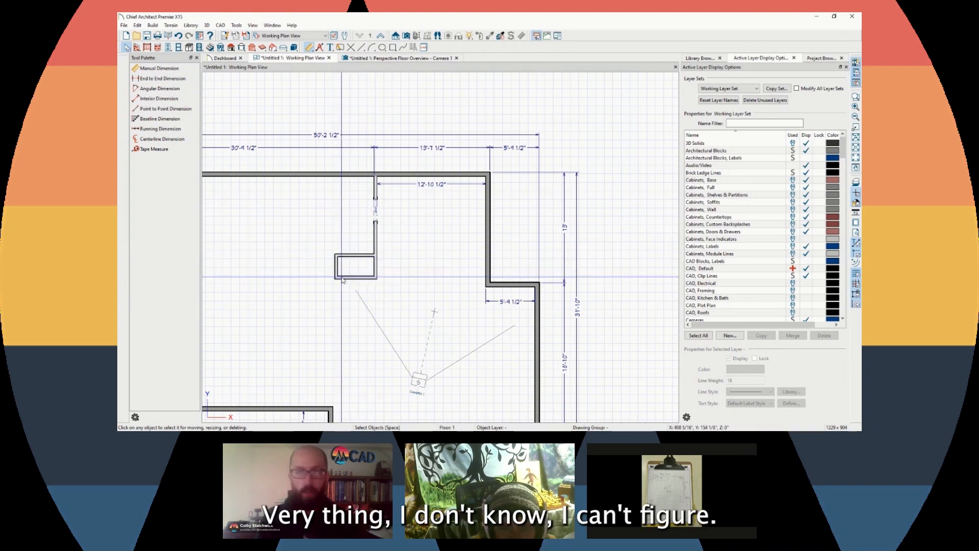
scroll(342, 279, down, 1)
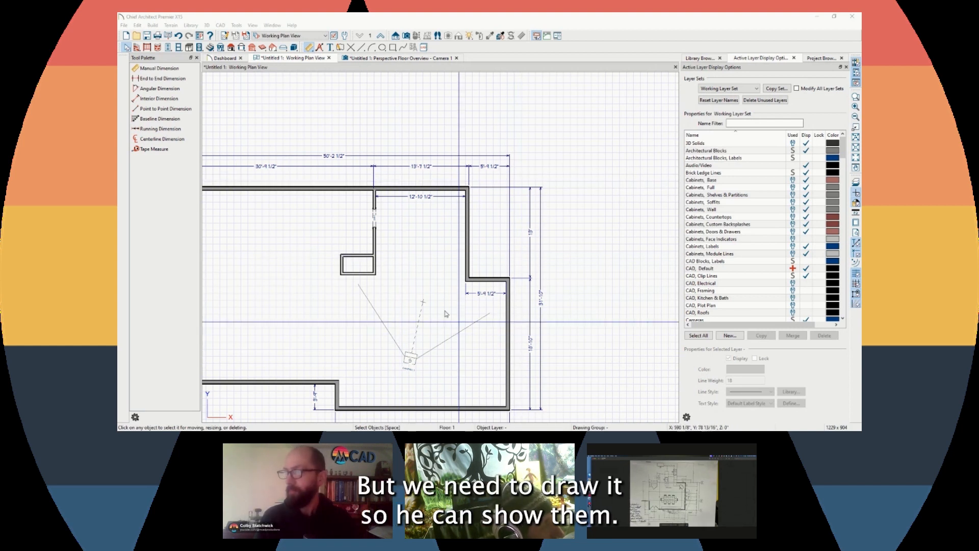
scroll(424, 306, up, 1)
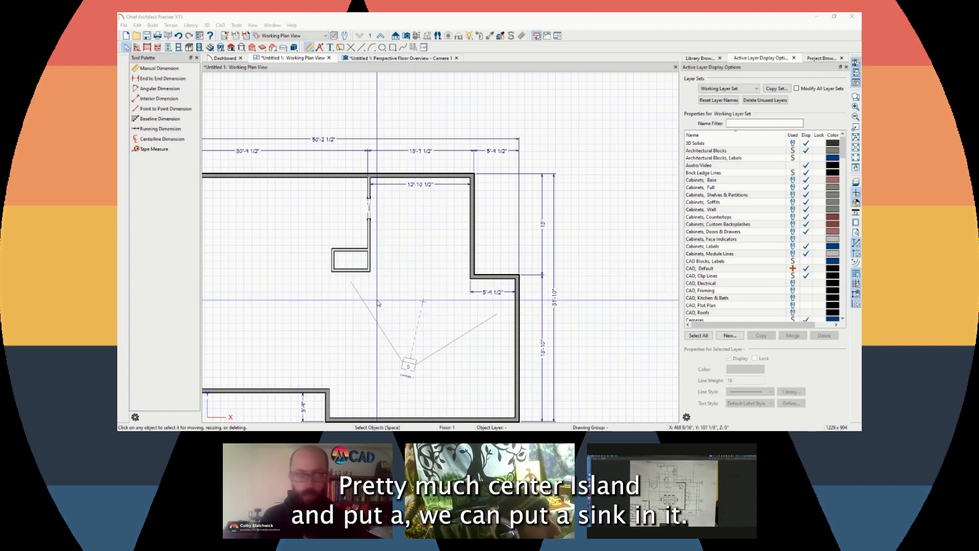
scroll(352, 240, up, 4)
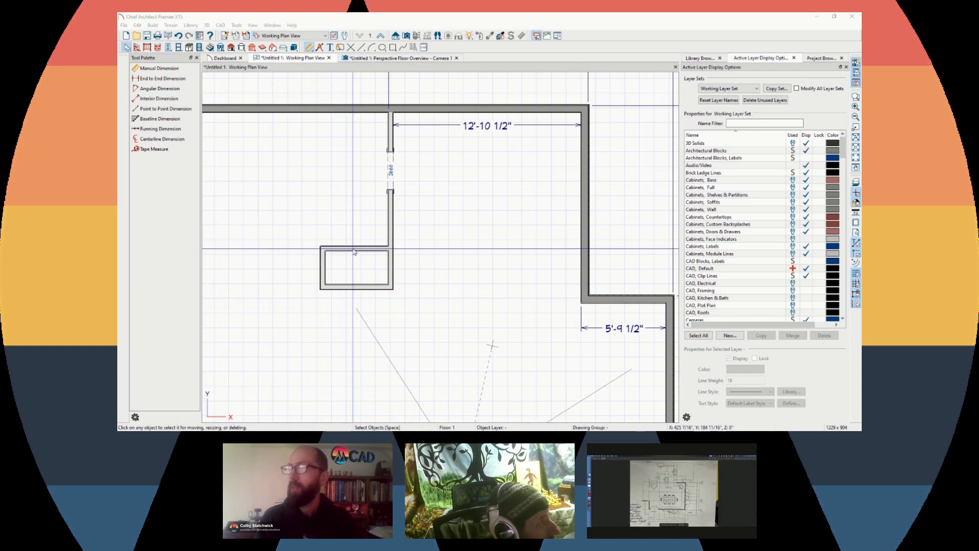
Extend the closet box's width dimension to 4'-11"
click(329, 246)
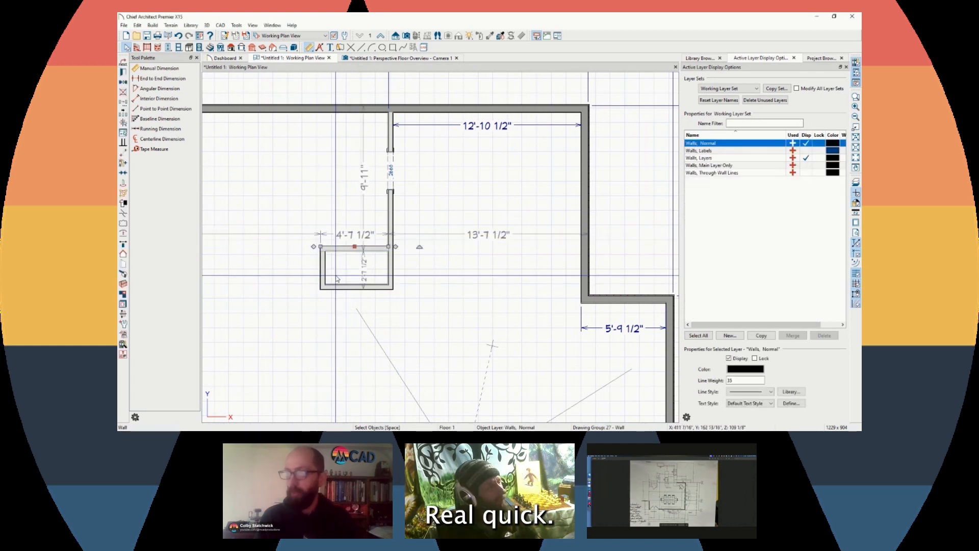
scroll(337, 278, up, 3)
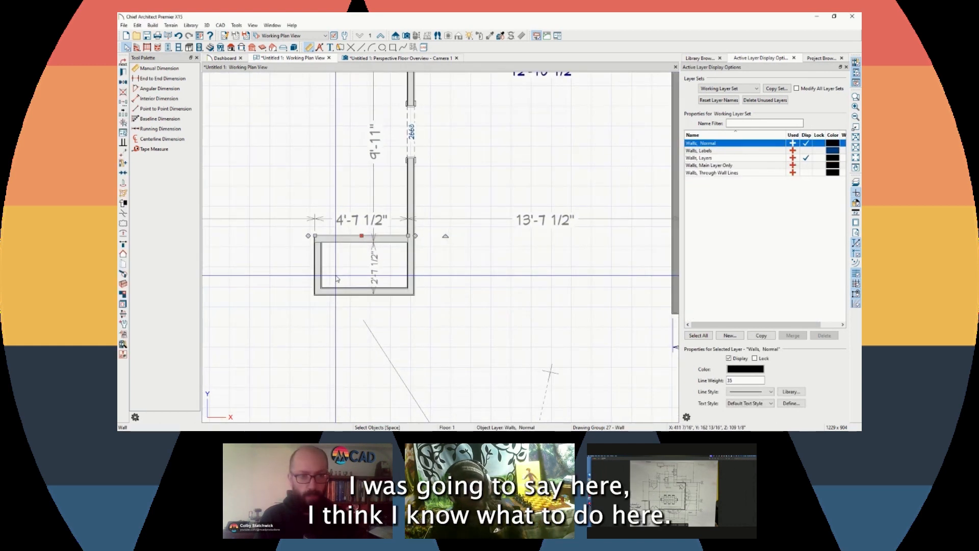
key(Escape)
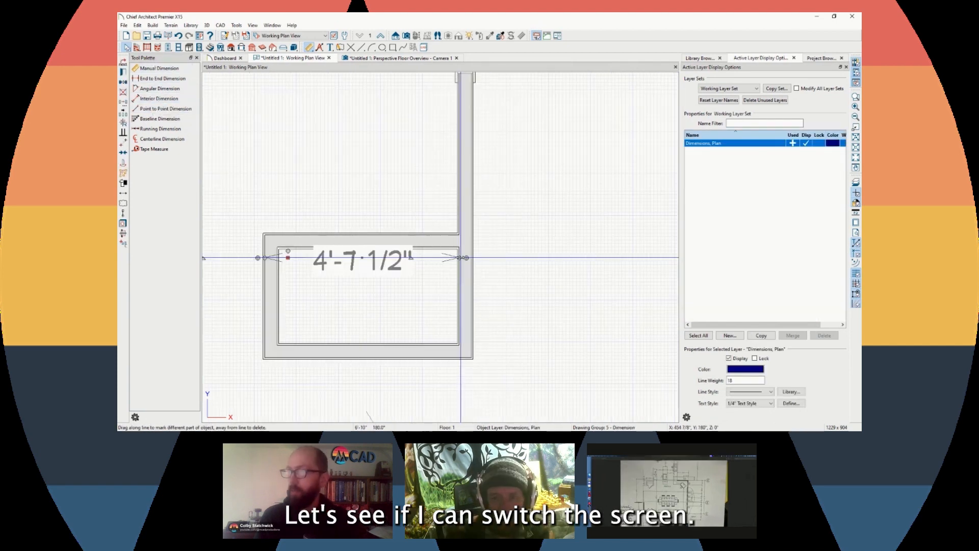
drag(460, 258, 472, 258)
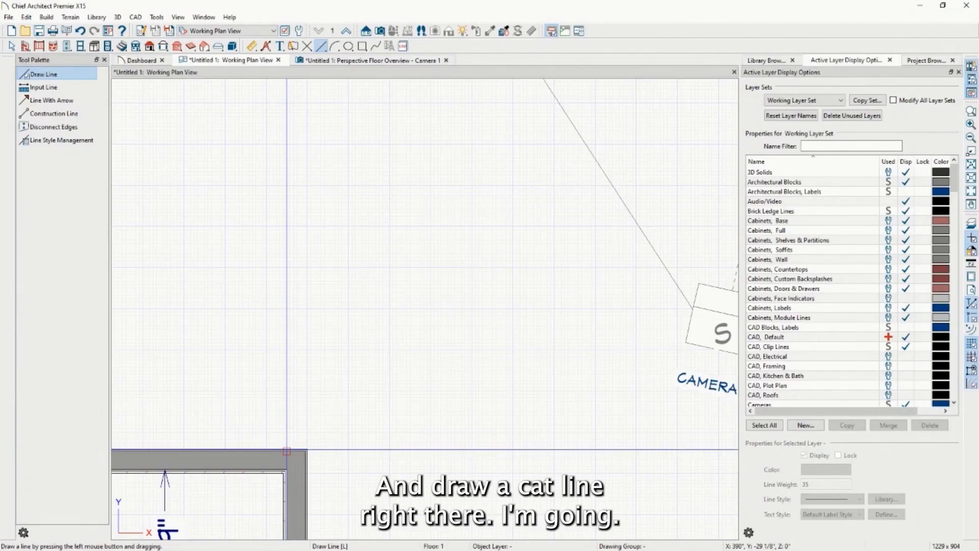
key(space)
click(399, 451)
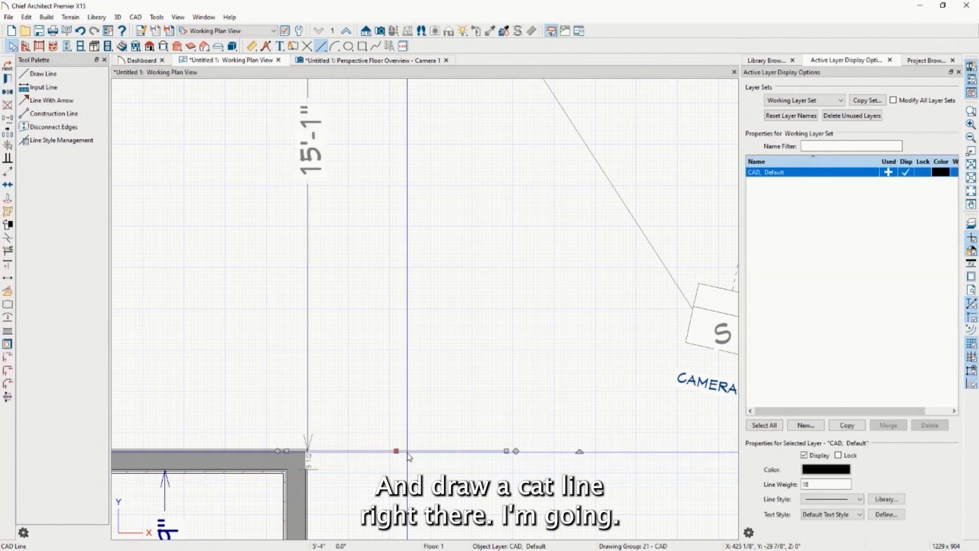
drag(398, 451, 397, 275)
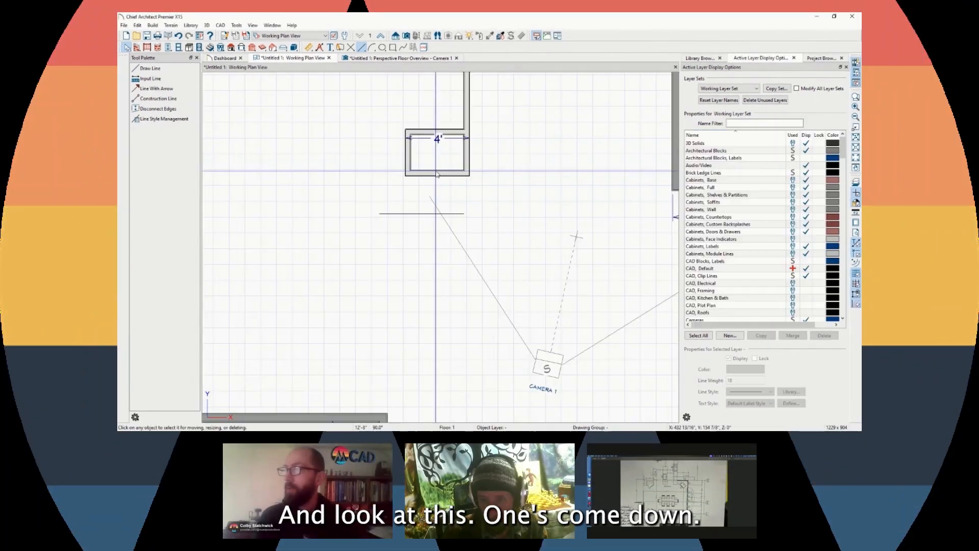
click(436, 175)
drag(436, 175, 437, 274)
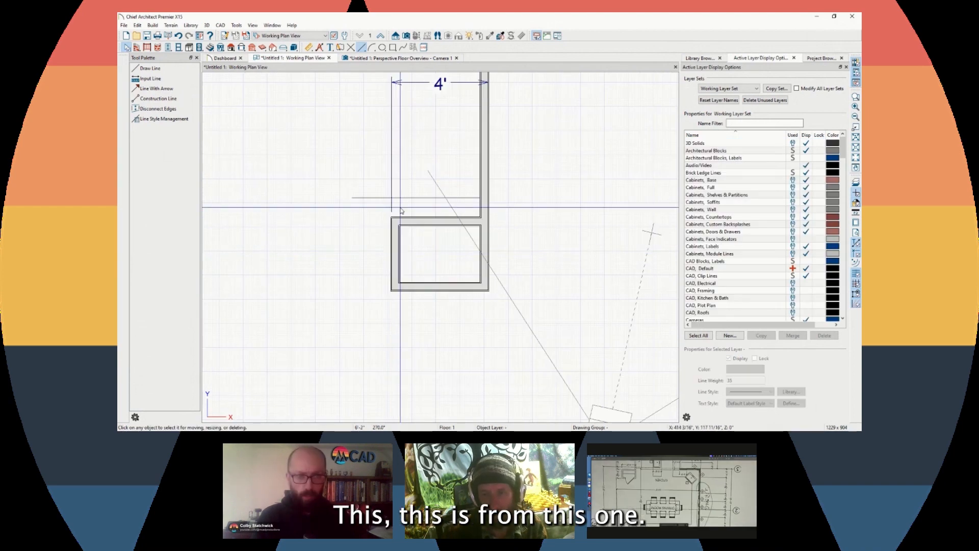
scroll(401, 210, up, 3)
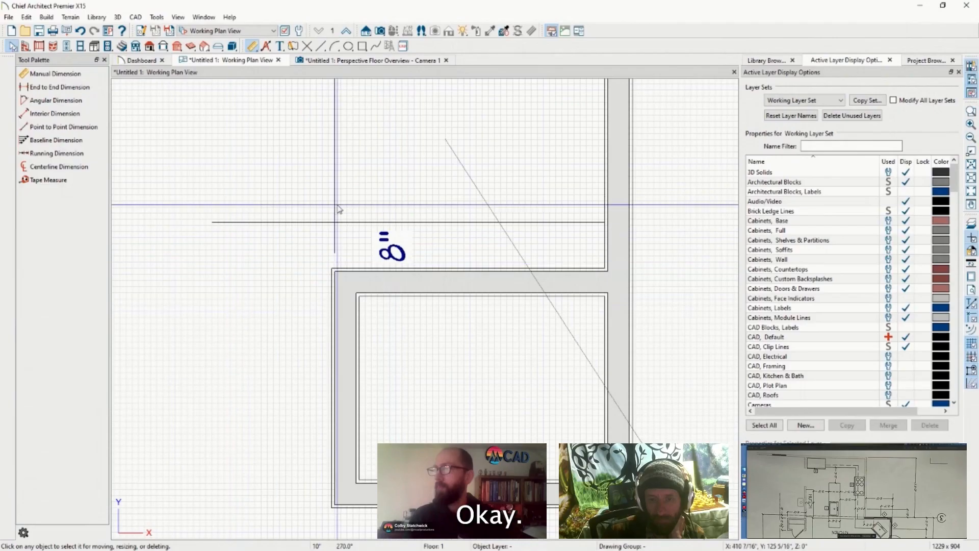
scroll(386, 219, down, 3)
click(367, 307)
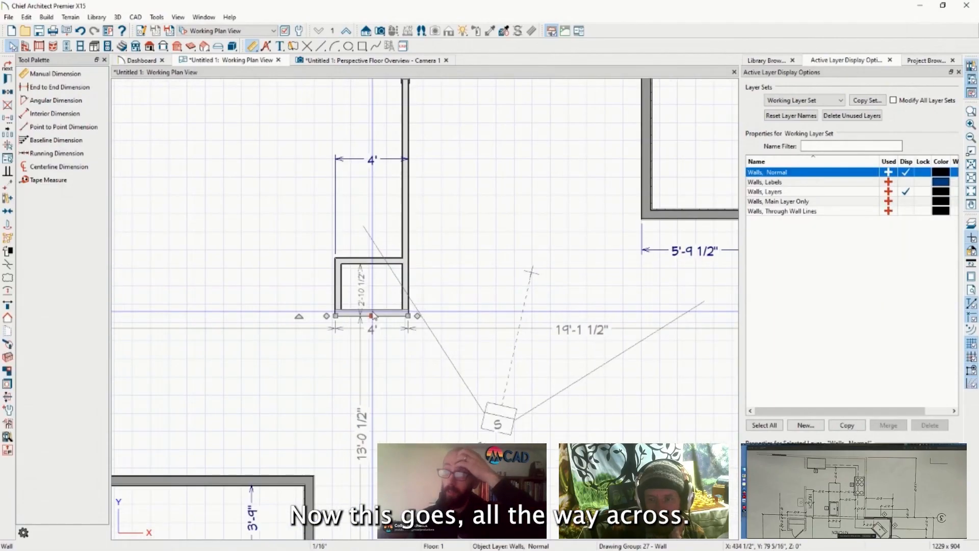
scroll(368, 307, up, 4)
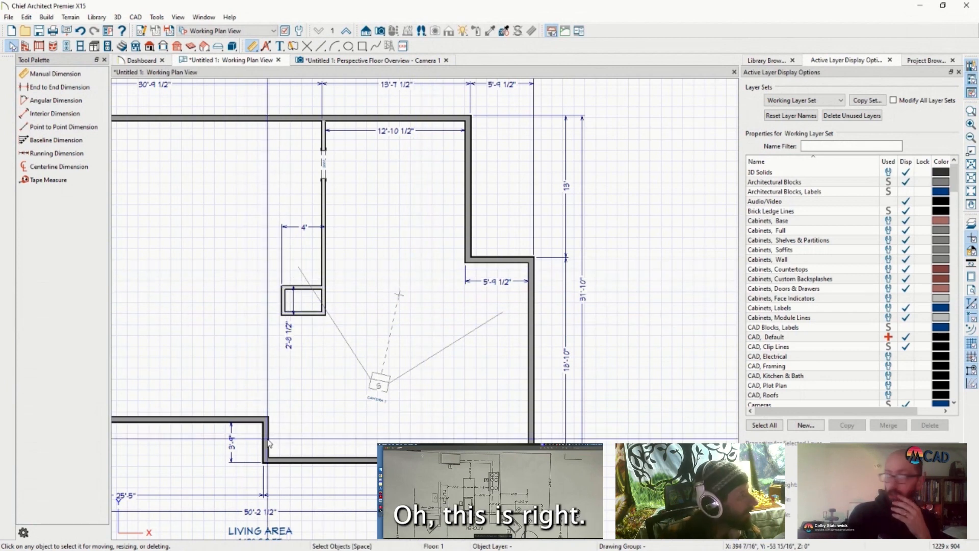
Move the lower-left wall so its dimension reads 5'-10"
scroll(306, 497, down, 1)
scroll(339, 443, up, 2)
click(253, 428)
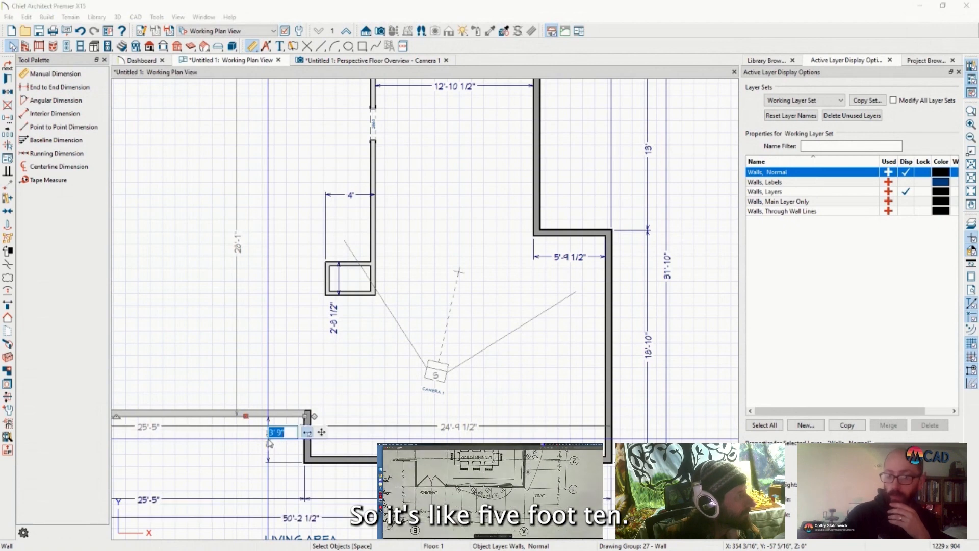
text(5'10)
key(Return)
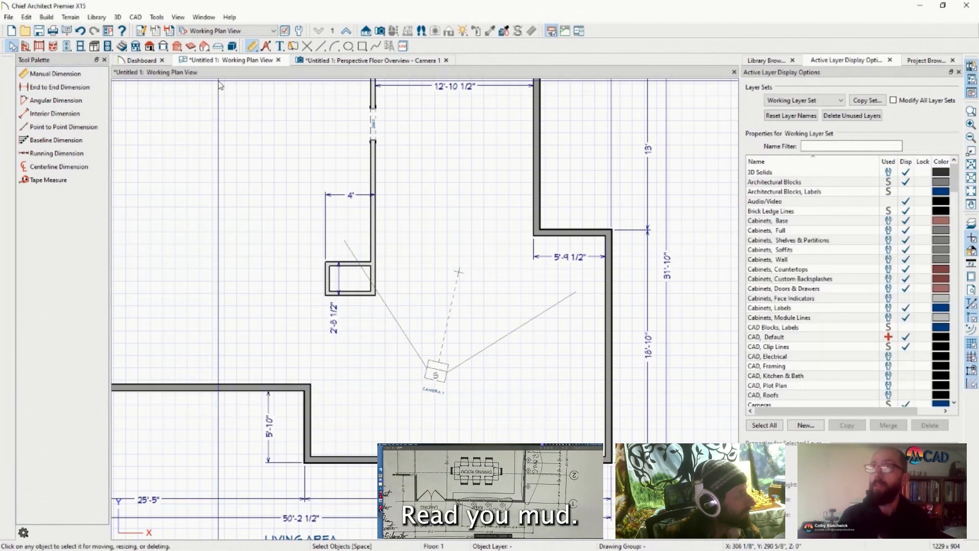
Draw a short CAD reference line and move it up an exact distance above the closet
click(321, 46)
scroll(311, 386, up, 5)
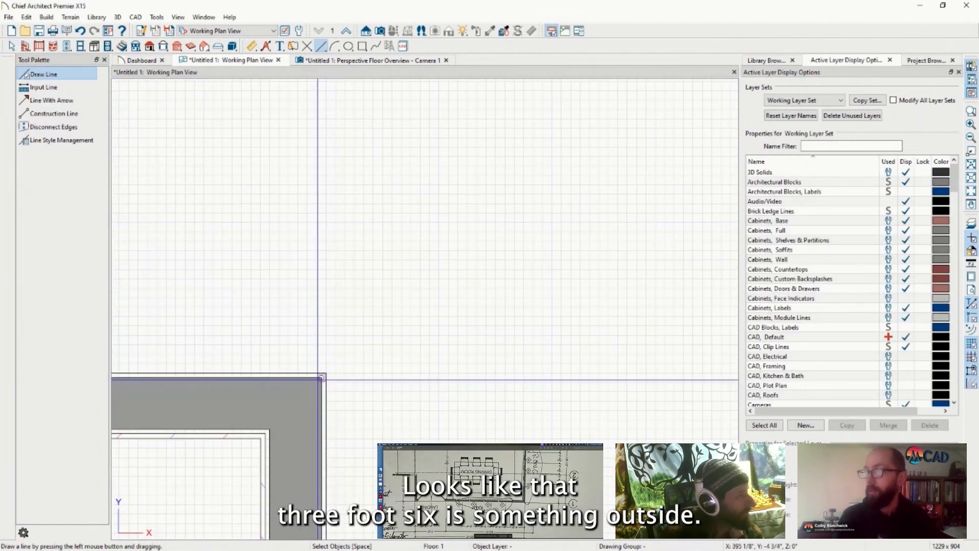
scroll(321, 379, down, 5)
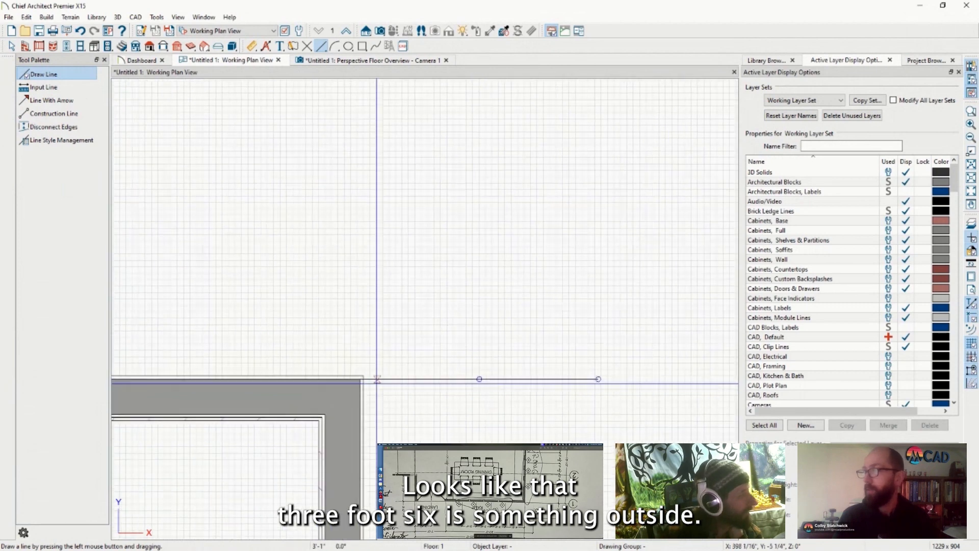
scroll(452, 360, down, 2)
key(space)
click(349, 375)
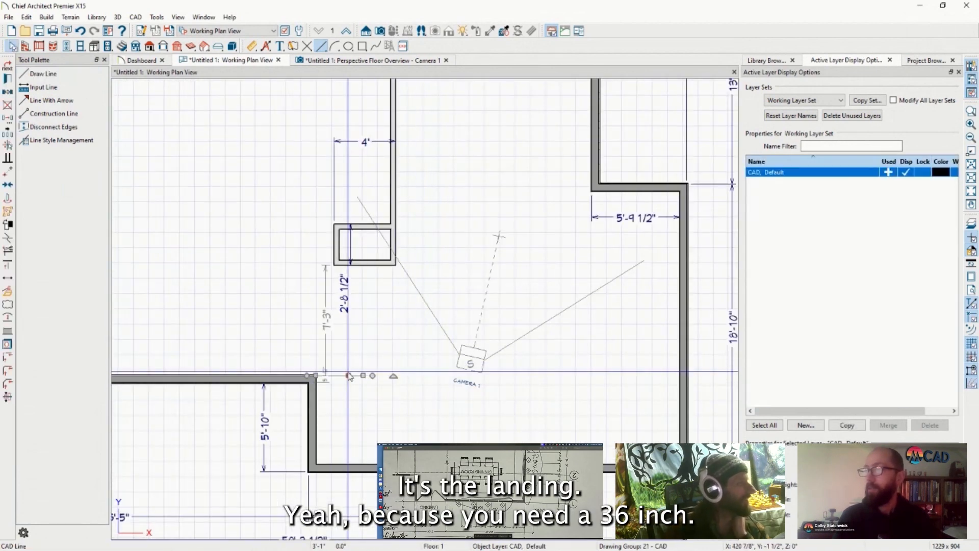
drag(365, 375, 390, 323)
key(Tab)
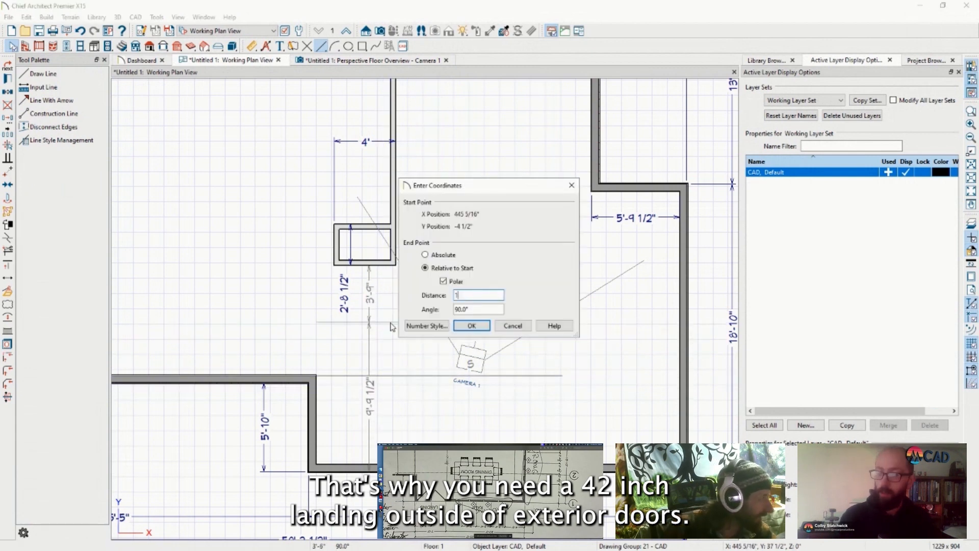
key(Return)
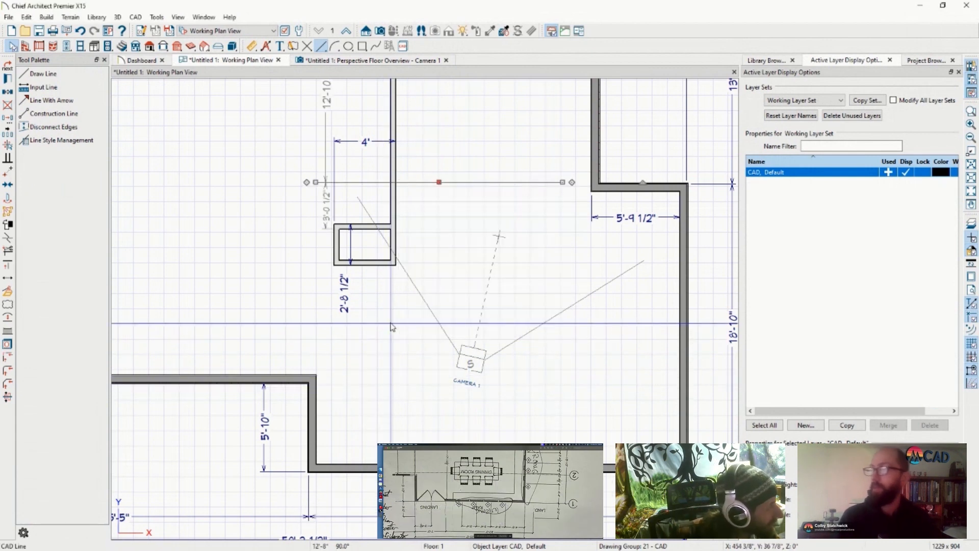
scroll(365, 331, down, 3)
key(Escape)
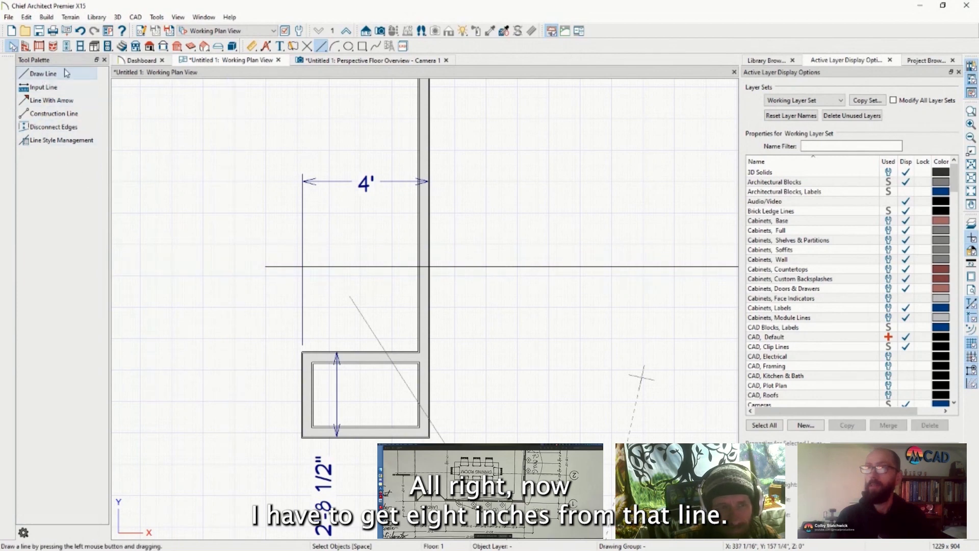
Set the closet depth to 2'-8 1/2", then delete that dimension
click(251, 46)
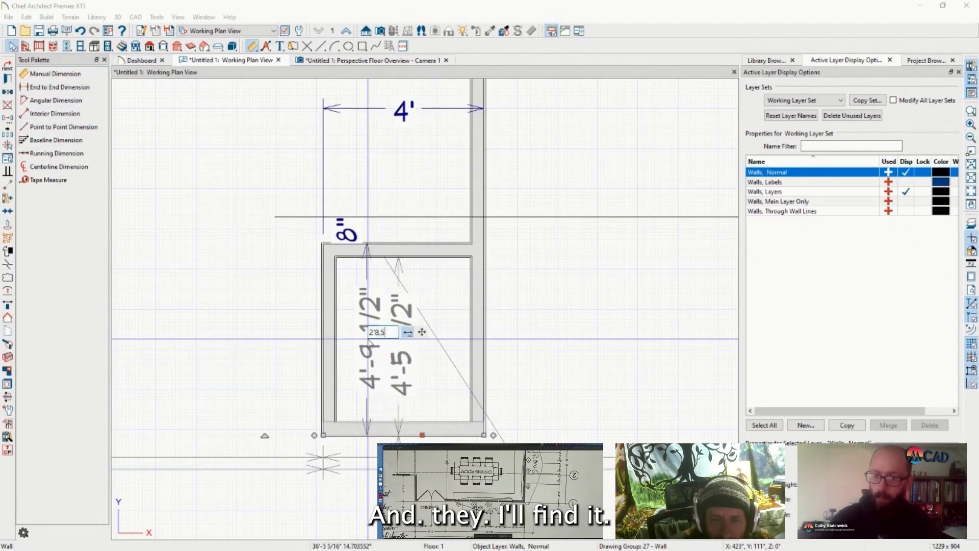
key(Return)
scroll(227, 301, down, 4)
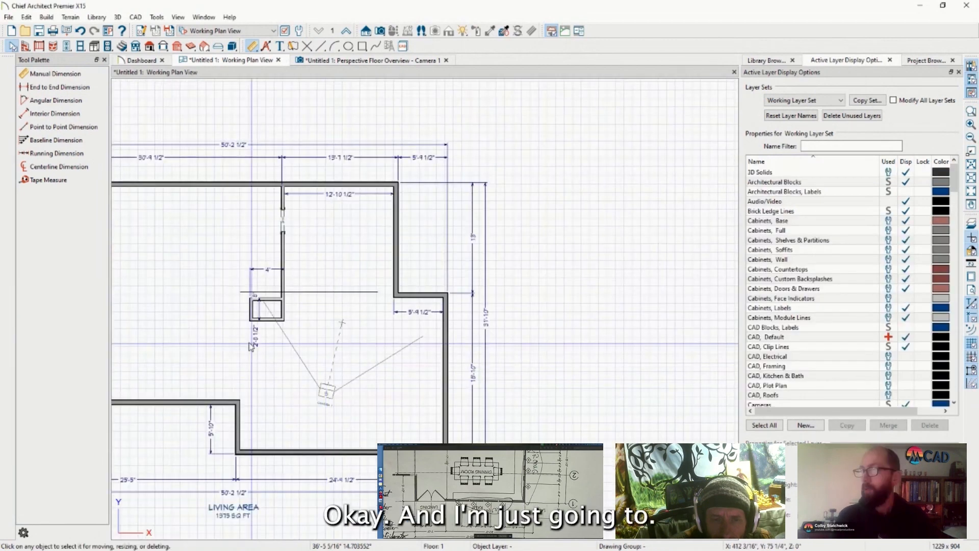
scroll(226, 301, up, 1)
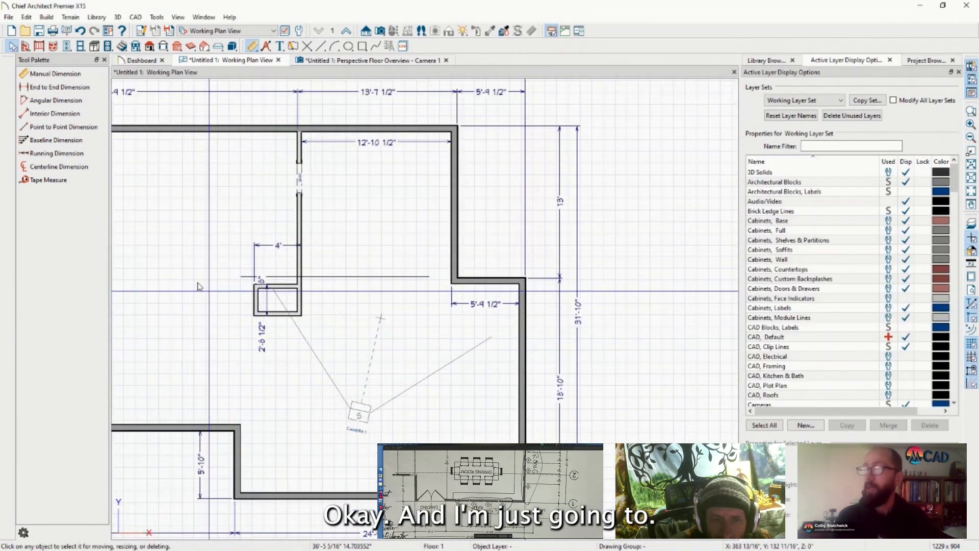
click(265, 298)
key(Delete)
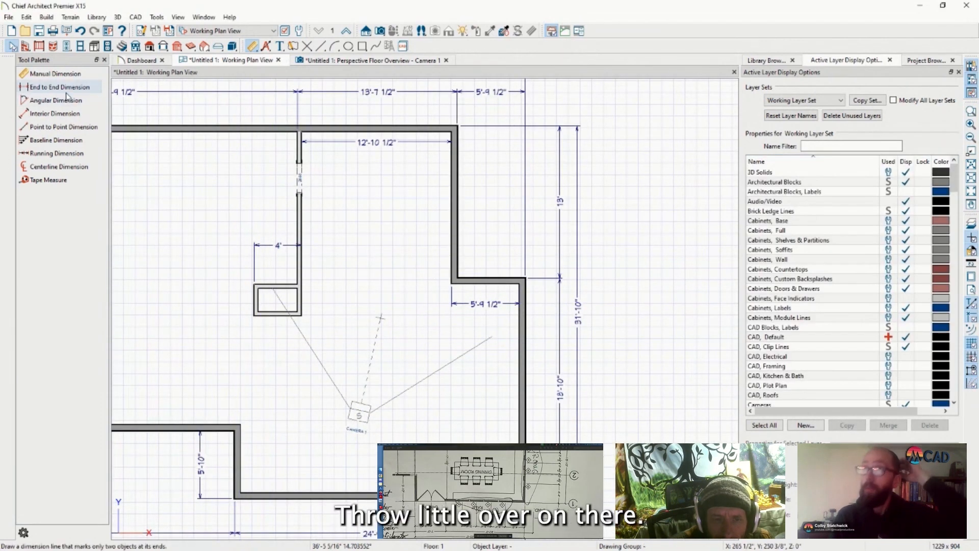
Place a hinged door in the closet's bottom wall
click(66, 46)
scroll(287, 319, up, 3)
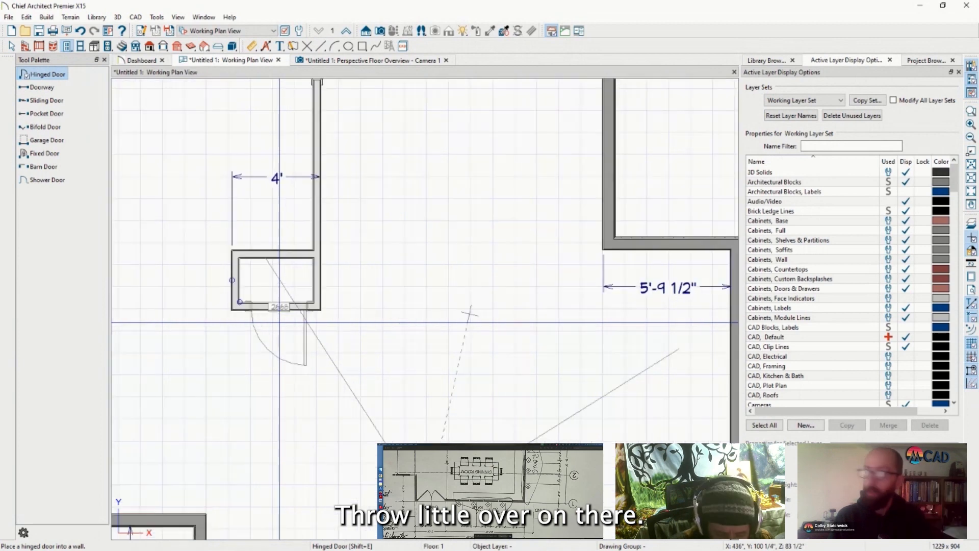
click(272, 320)
key(space)
scroll(208, 356, down, 5)
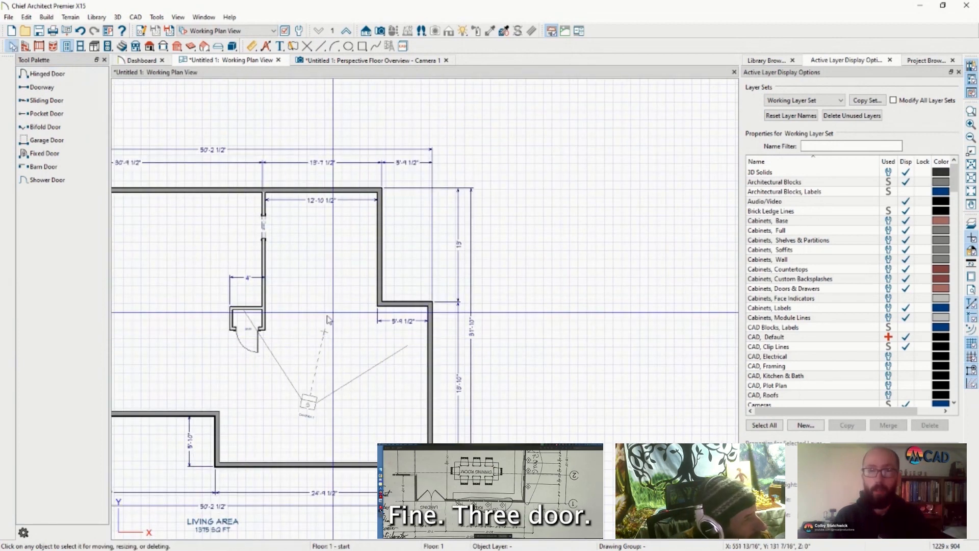
Switch to the Camera 1 view and save the plan under a new file name
key(ctrl+Tab)
scroll(308, 275, up, 4)
key(ctrl+s)
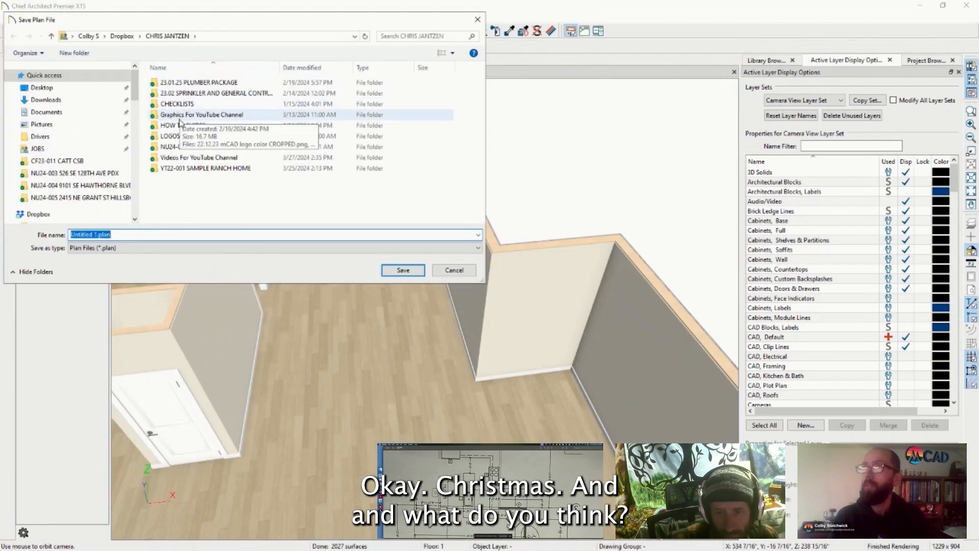
click(99, 234)
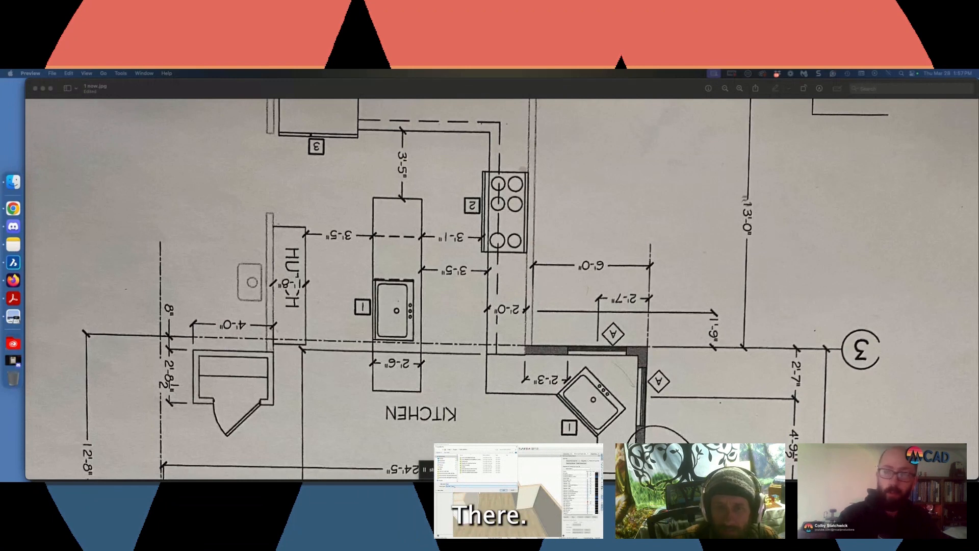
scroll(497, 312, up, 3)
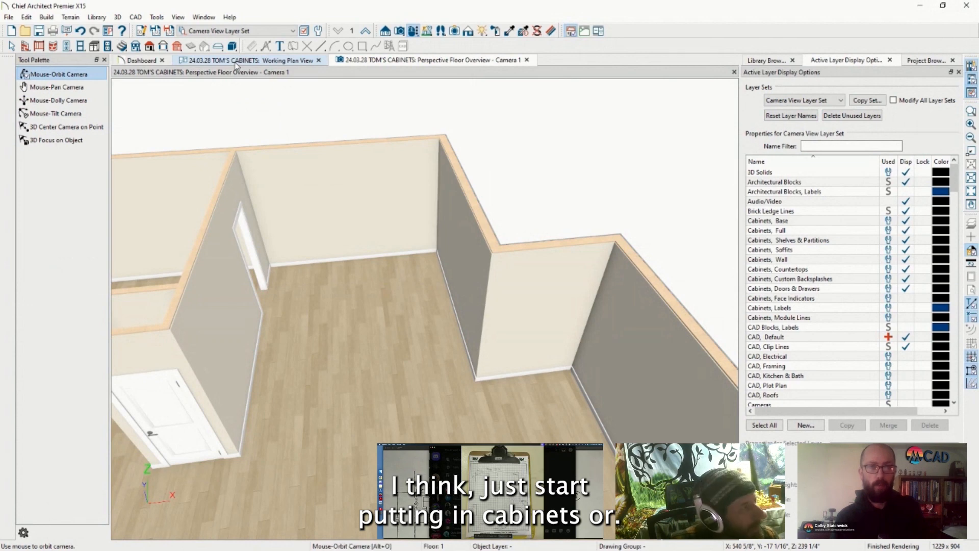
Go back to the Working Plan View and zoom in on the 2'-6" doorway above the closet
click(236, 60)
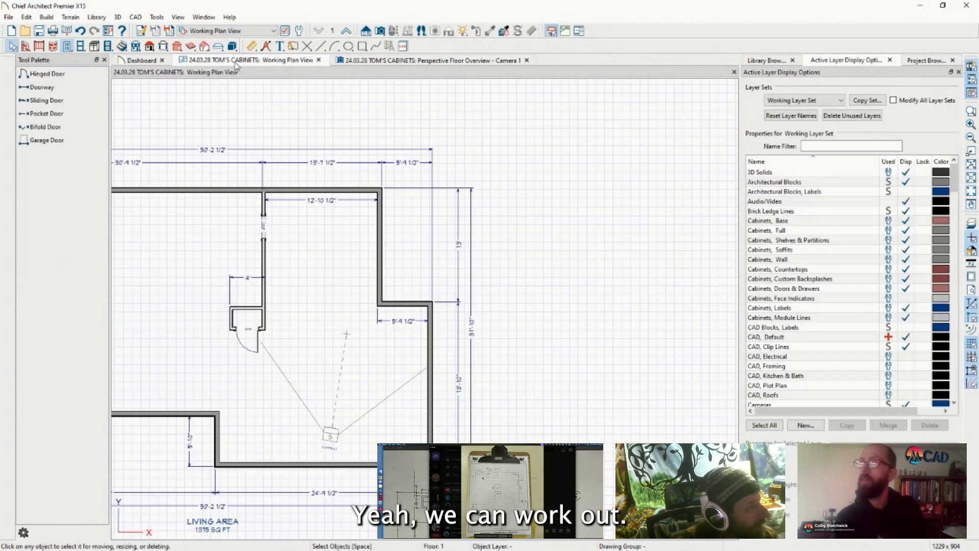
scroll(287, 239, up, 3)
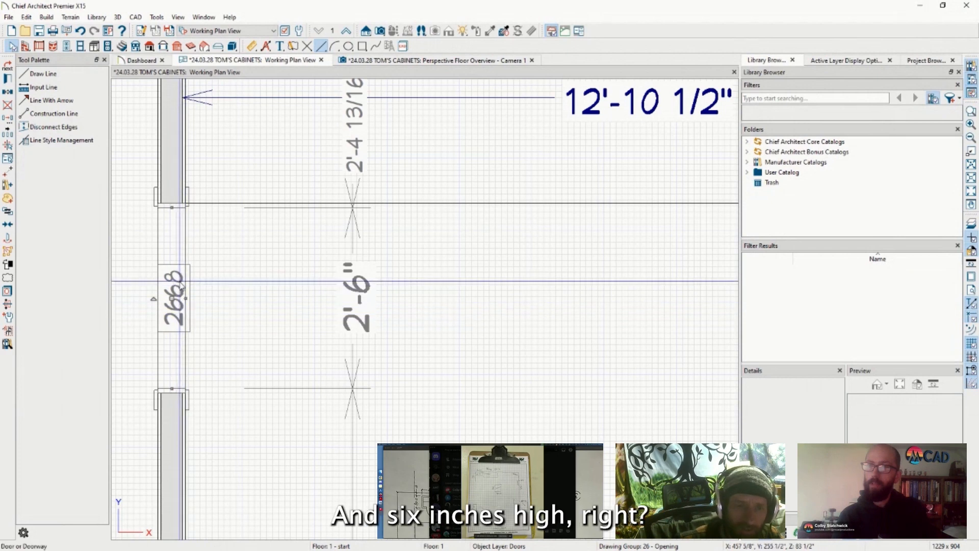
Undo to restore the horizontal reference line beside the upper doorway, then delete it
scroll(240, 304, down, 5)
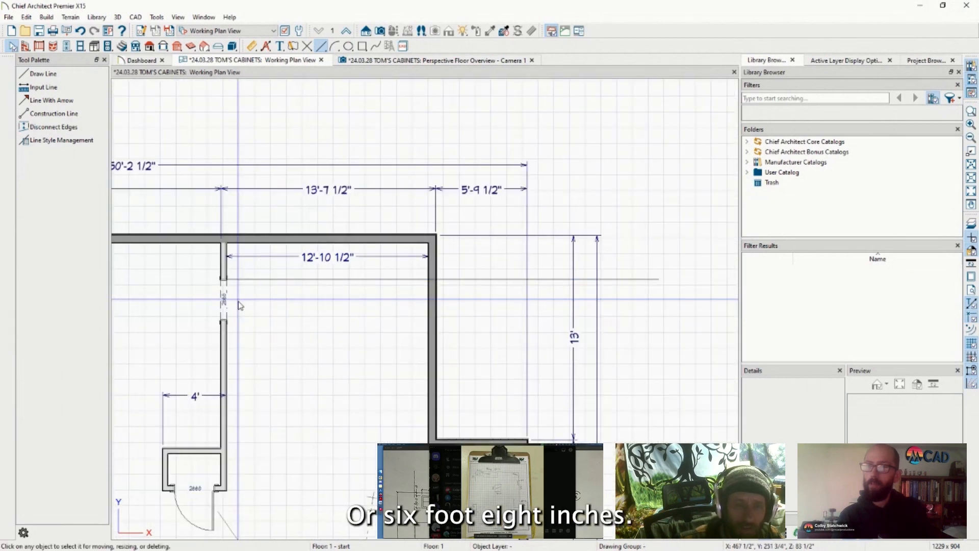
scroll(240, 304, down, 5)
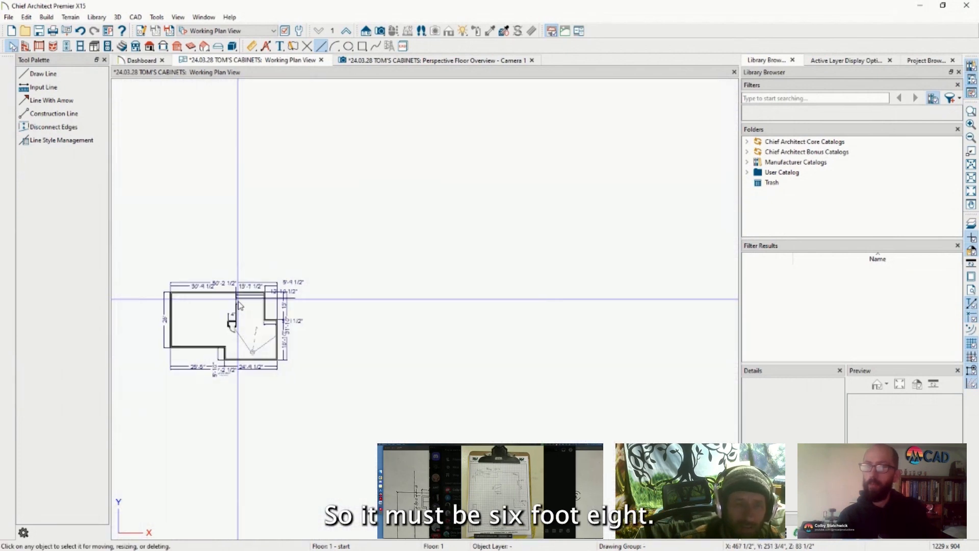
scroll(240, 305, up, 6)
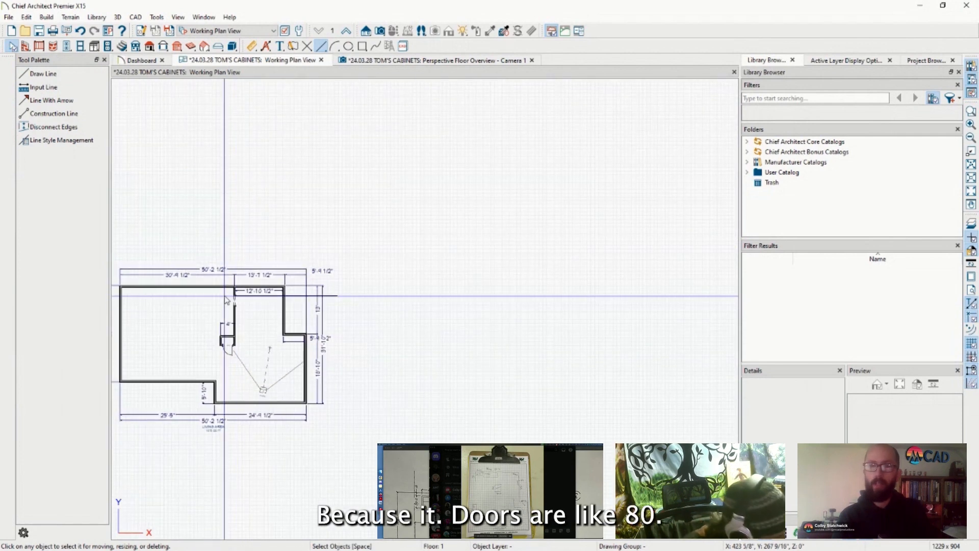
scroll(222, 295, up, 2)
scroll(223, 294, down, 2)
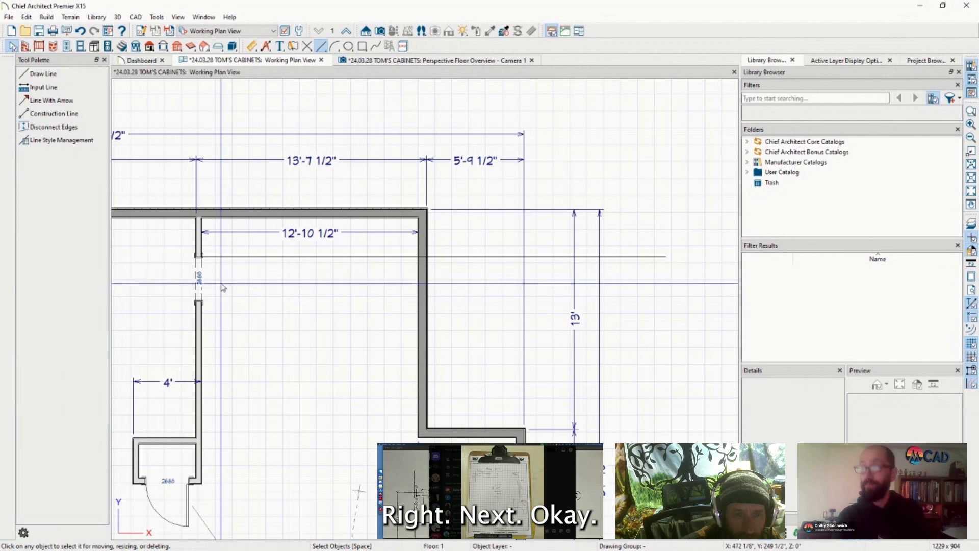
scroll(270, 251, down, 1)
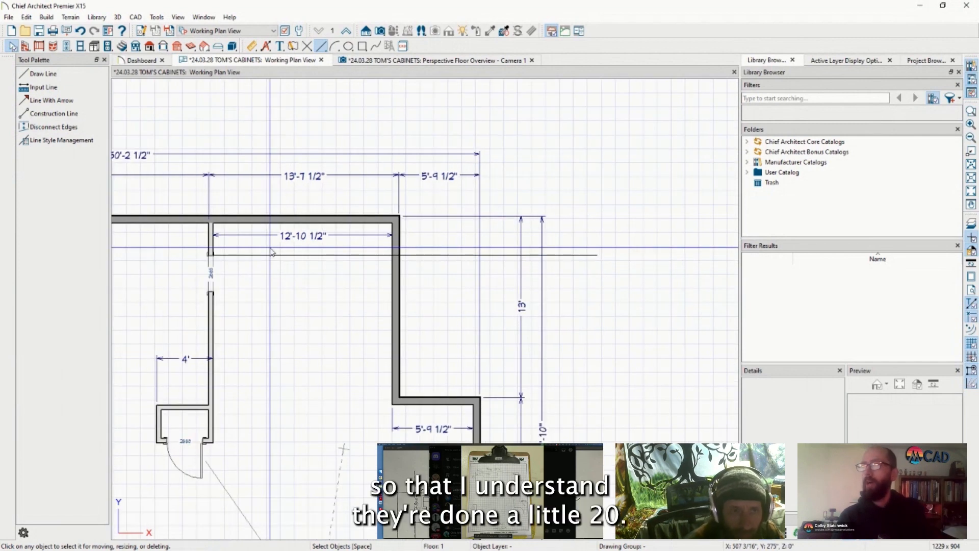
scroll(255, 255, up, 1)
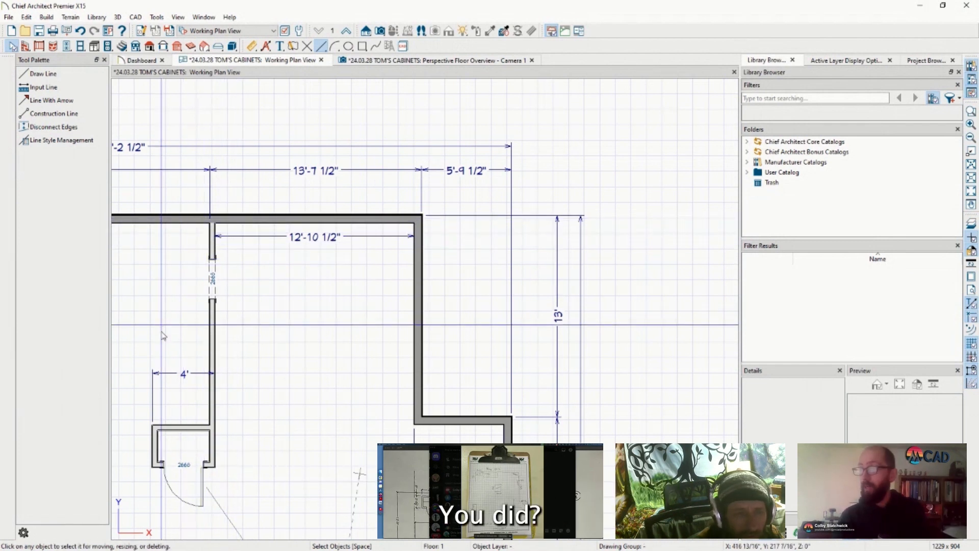
key(ctrl+z)
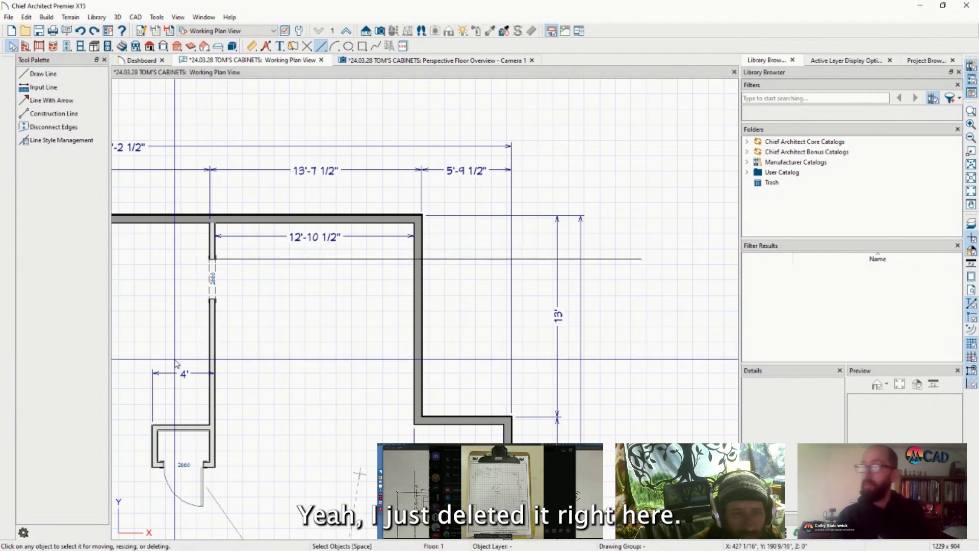
click(601, 259)
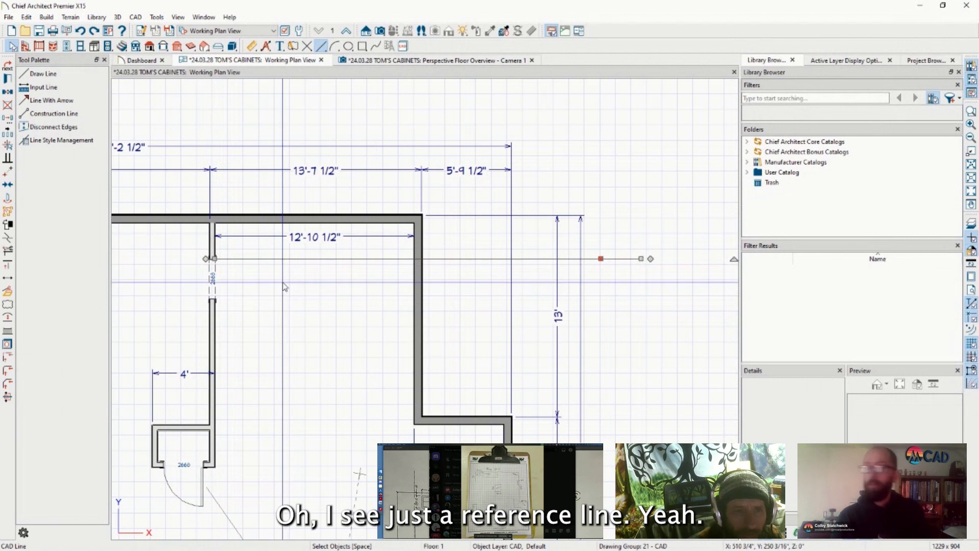
key(Delete)
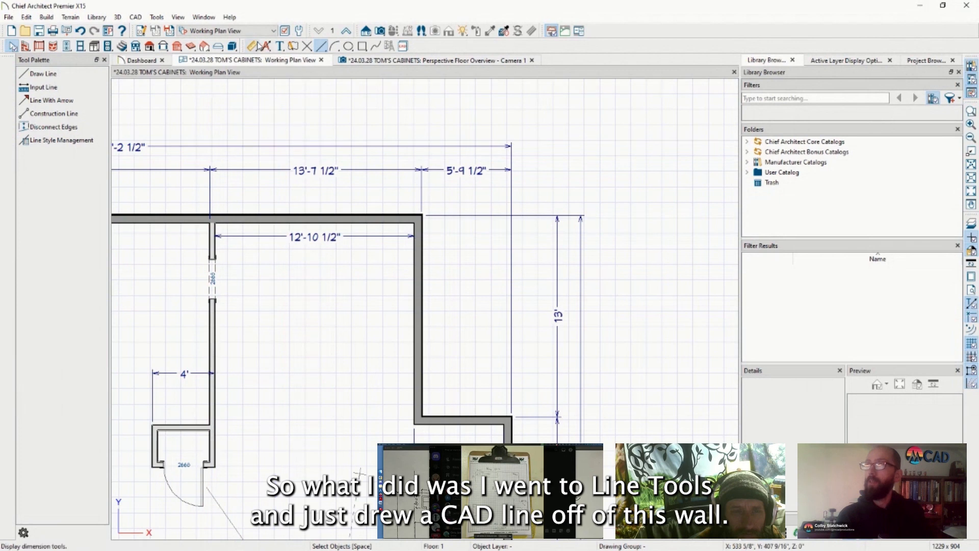
Move the horizontal reference line exactly 28 inches straight down to the doorway's edge
click(322, 47)
scroll(185, 177, up, 5)
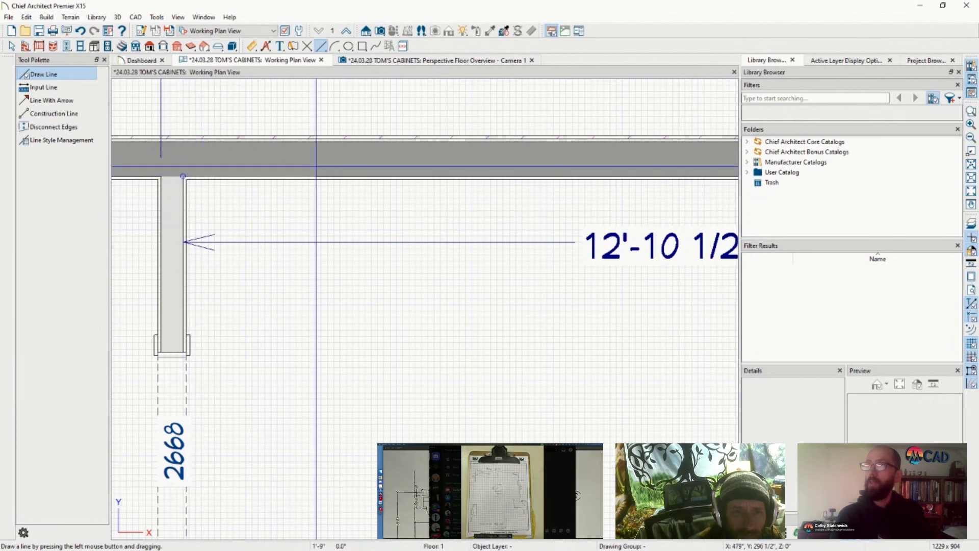
scroll(287, 179, down, 2)
scroll(287, 180, down, 4)
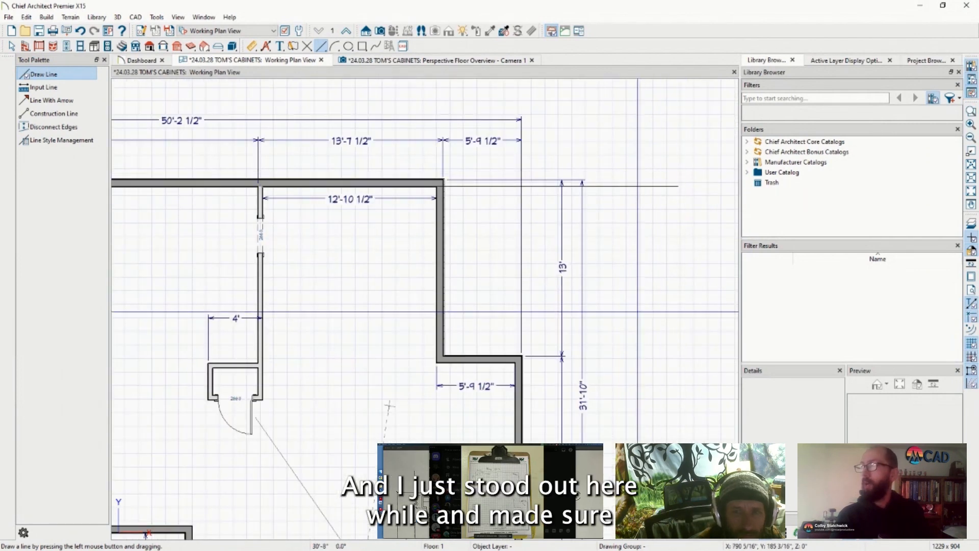
key(Escape)
scroll(486, 207, up, 4)
scroll(485, 206, up, 3)
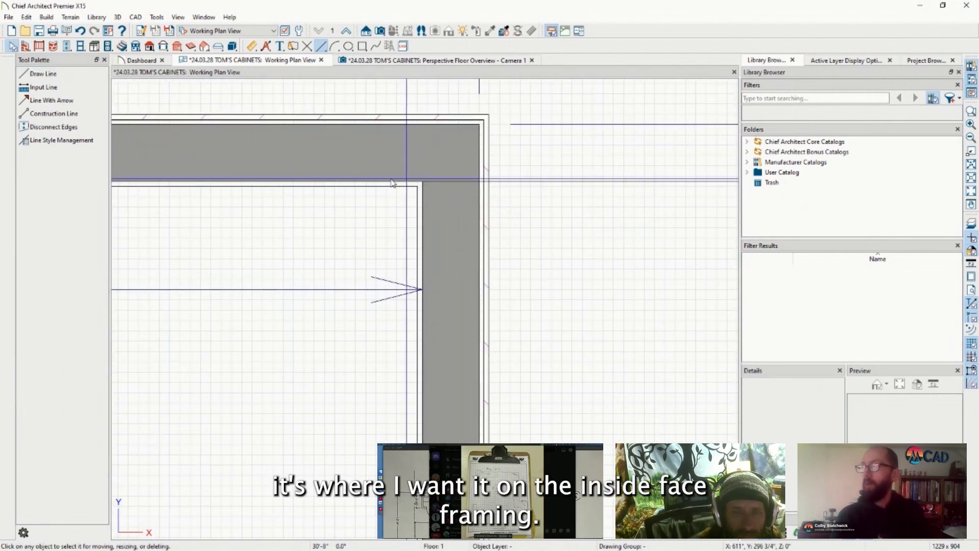
scroll(321, 191, down, 5)
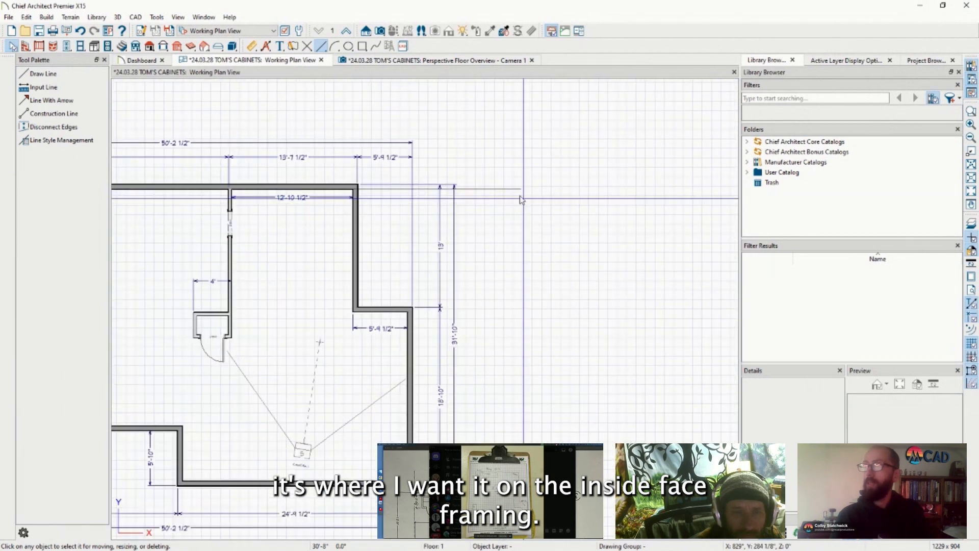
click(491, 189)
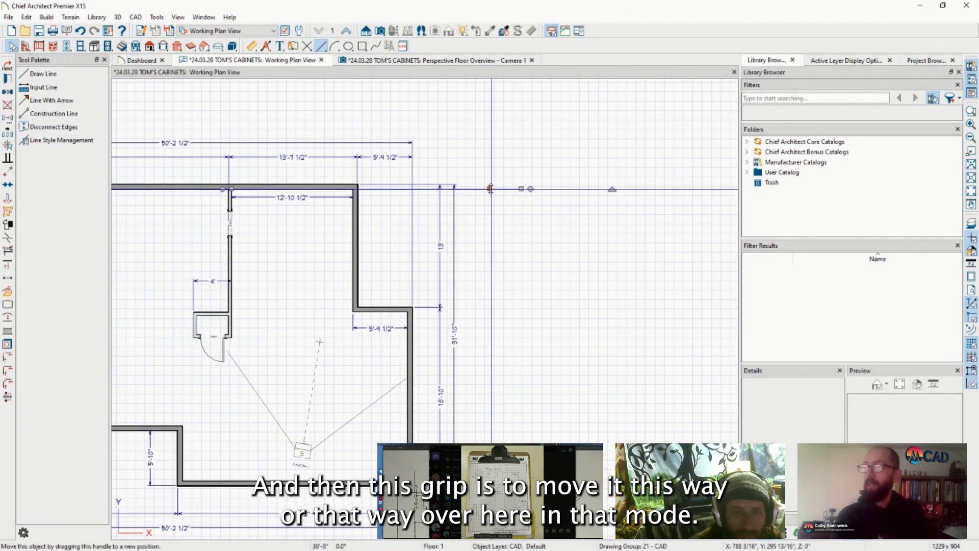
drag(490, 189, 504, 239)
key(Tab)
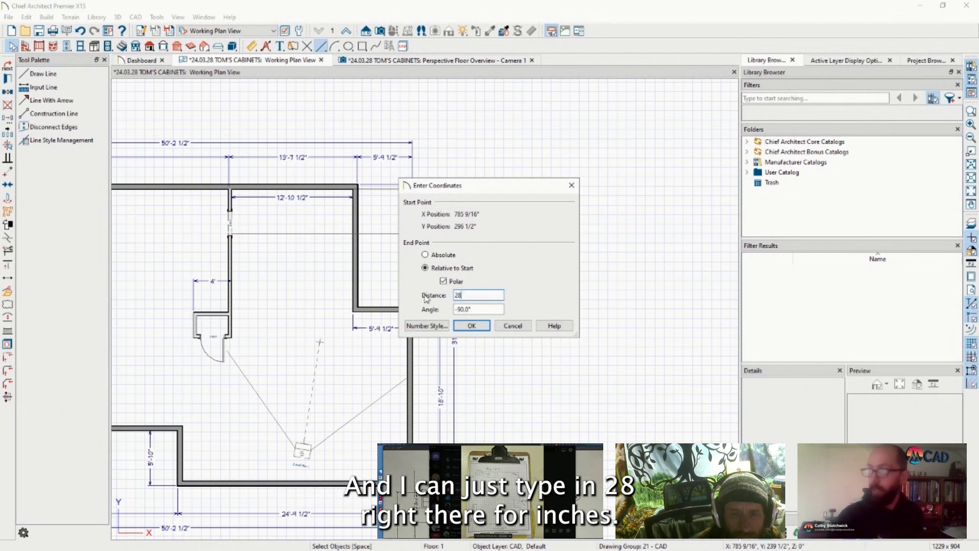
key(Return)
Delete the temporary reference line once the doorway position is confirmed
scroll(259, 237, up, 5)
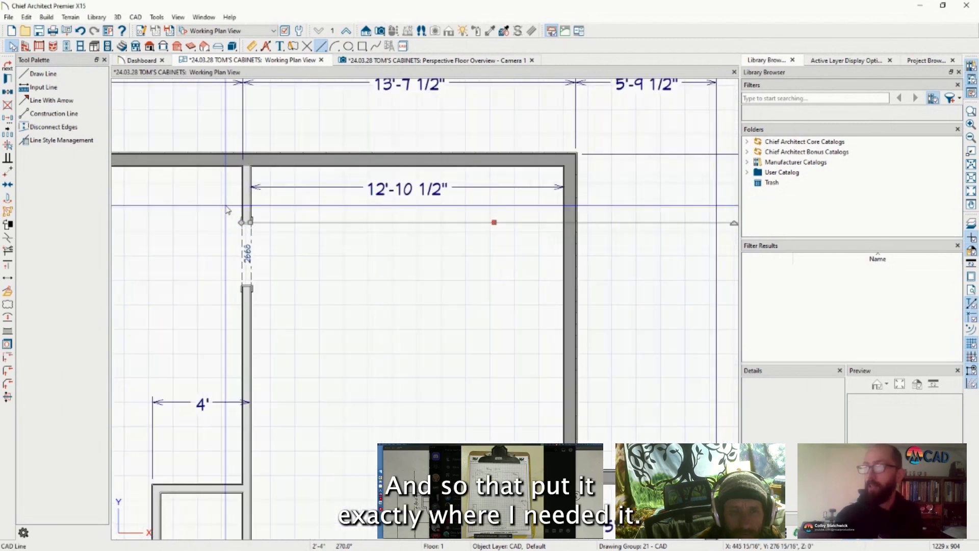
scroll(259, 237, down, 5)
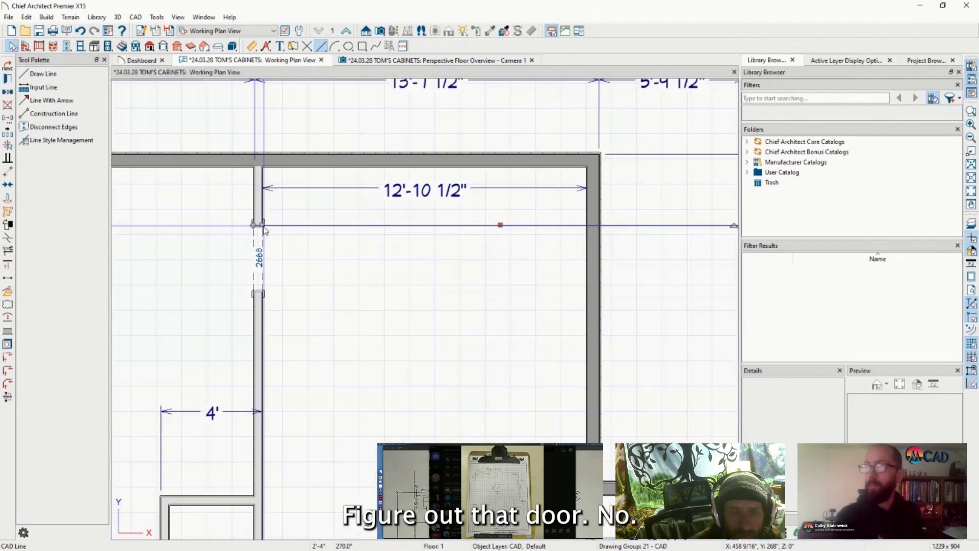
scroll(285, 249, down, 3)
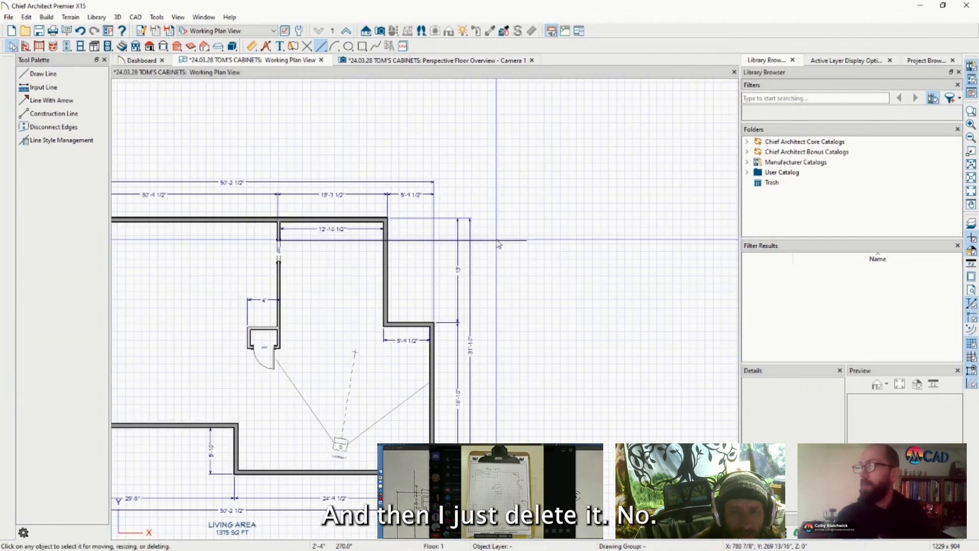
key(Delete)
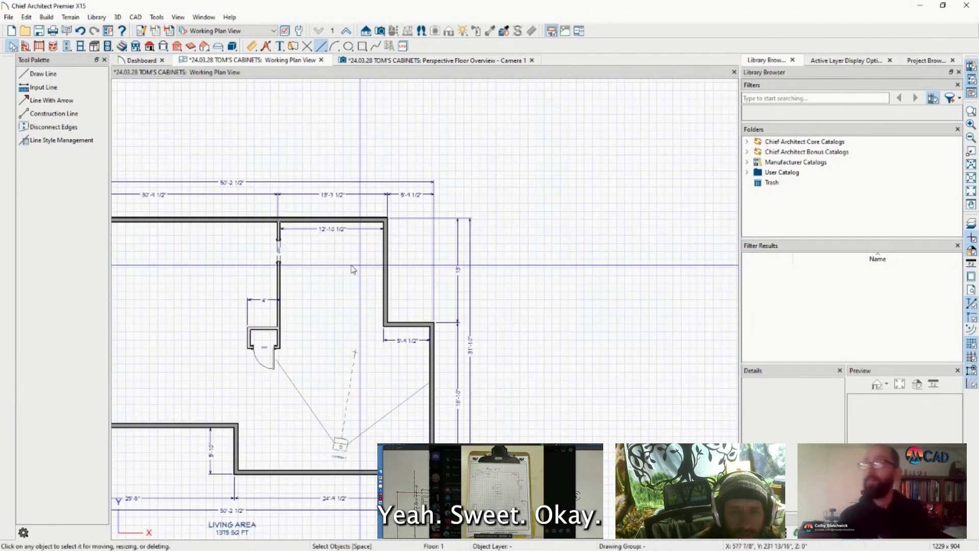
scroll(386, 252, up, 2)
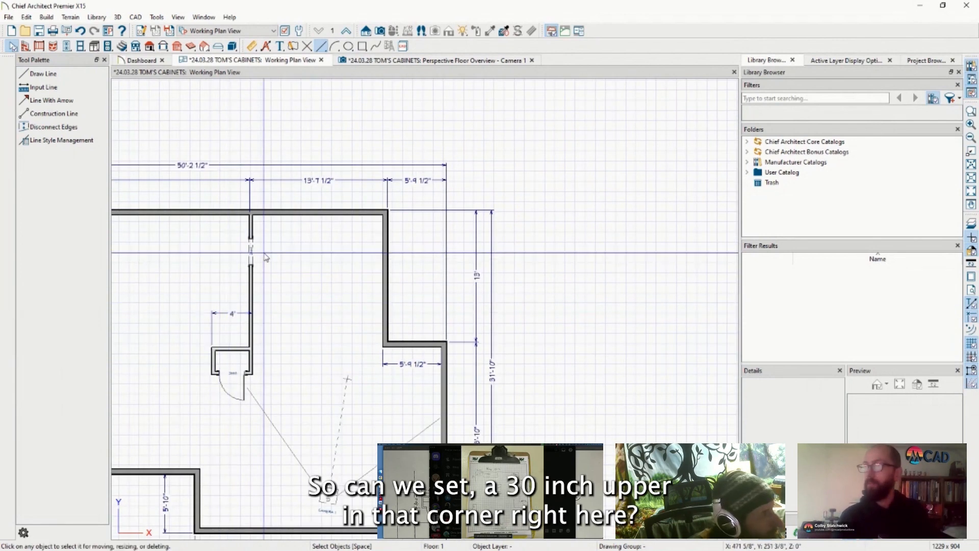
scroll(260, 243, up, 3)
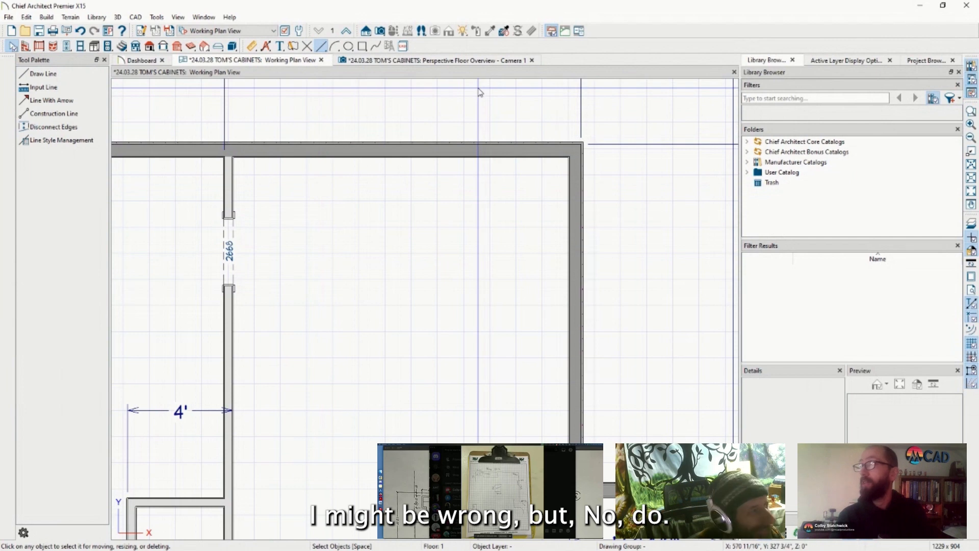
click(452, 67)
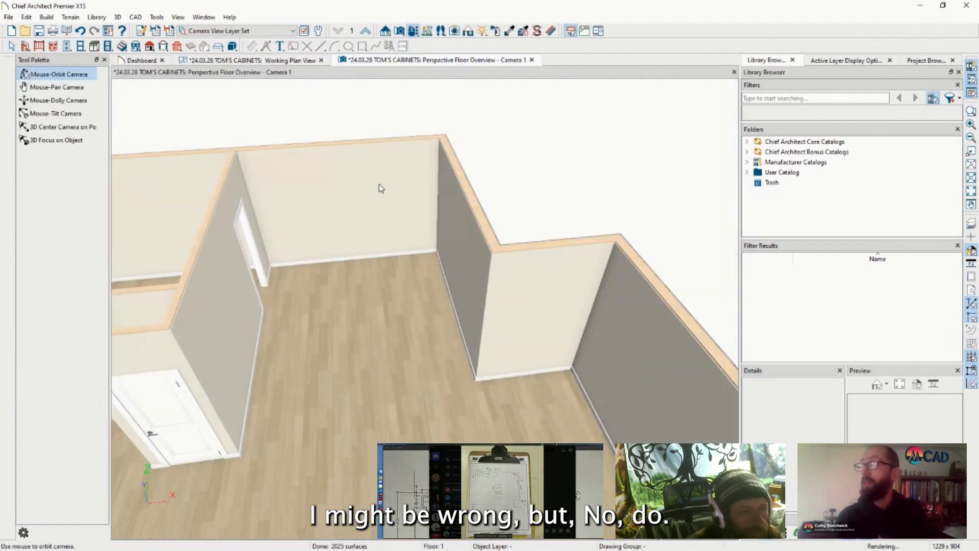
scroll(279, 224, up, 4)
scroll(280, 263, down, 4)
scroll(281, 264, up, 4)
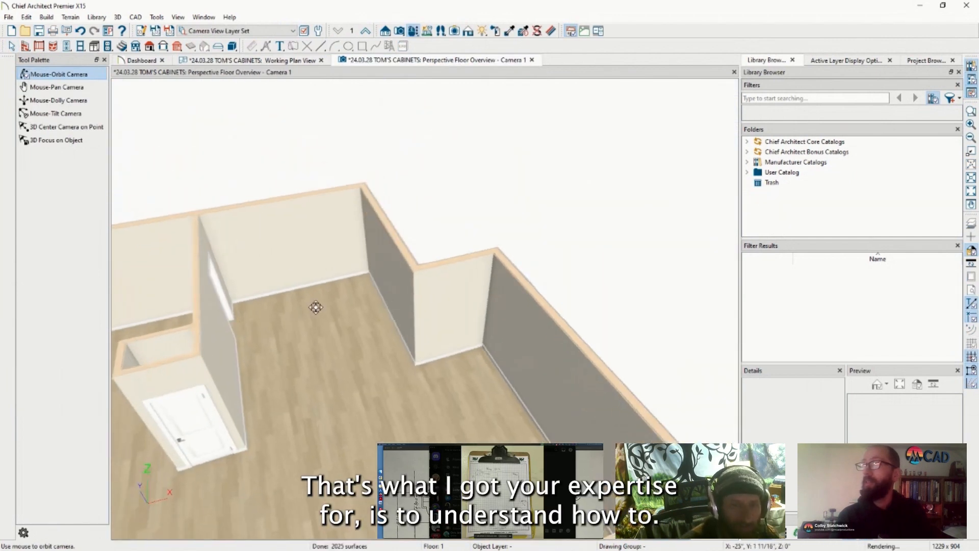
scroll(302, 288, up, 2)
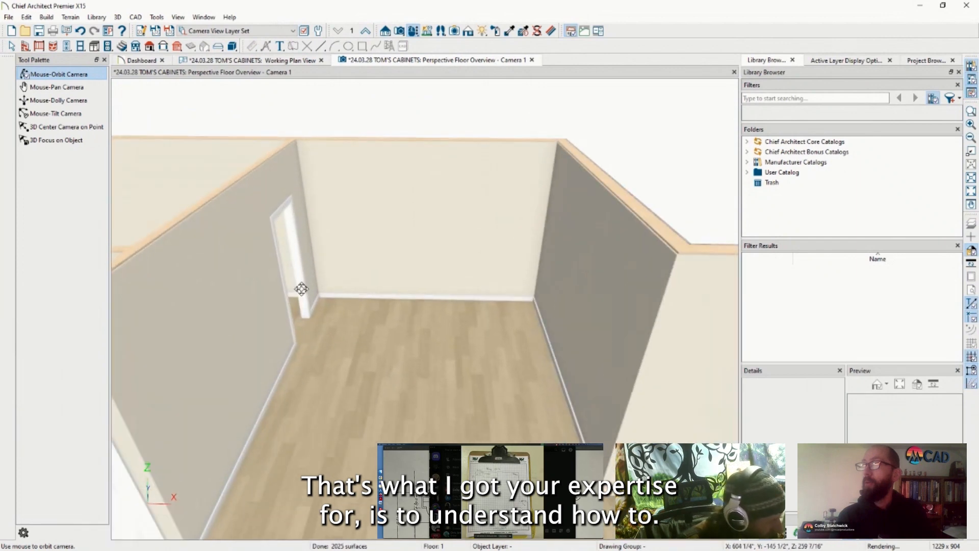
scroll(302, 289, up, 1)
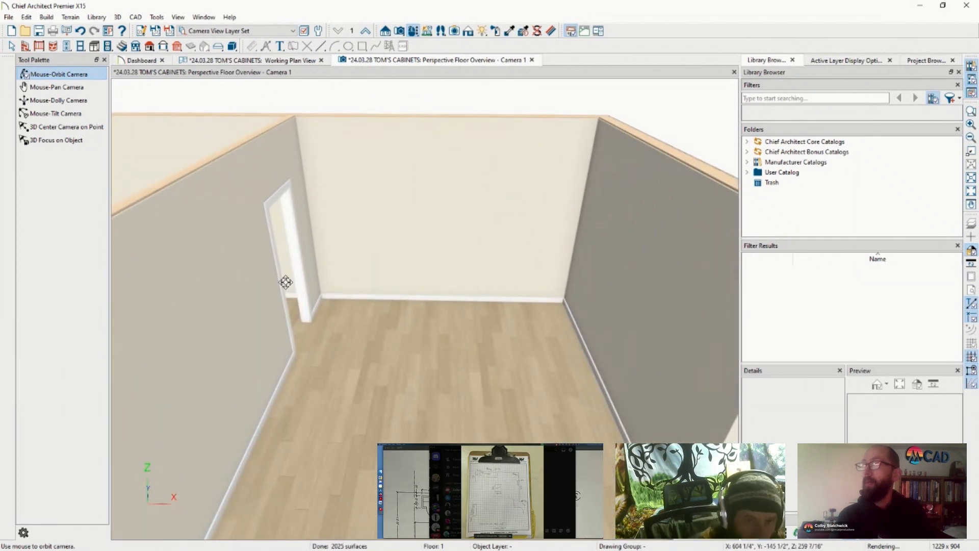
scroll(243, 204, down, 3)
drag(267, 236, 349, 175)
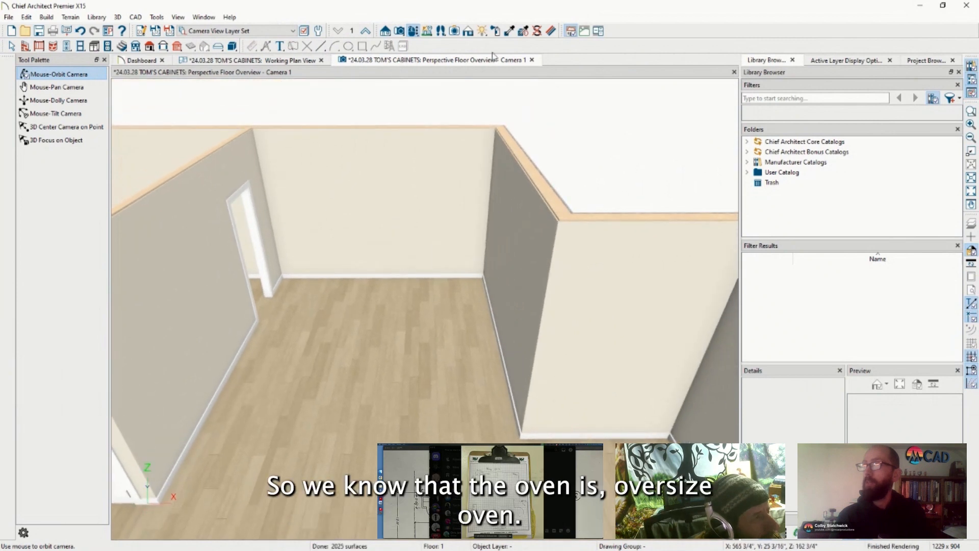
click(286, 59)
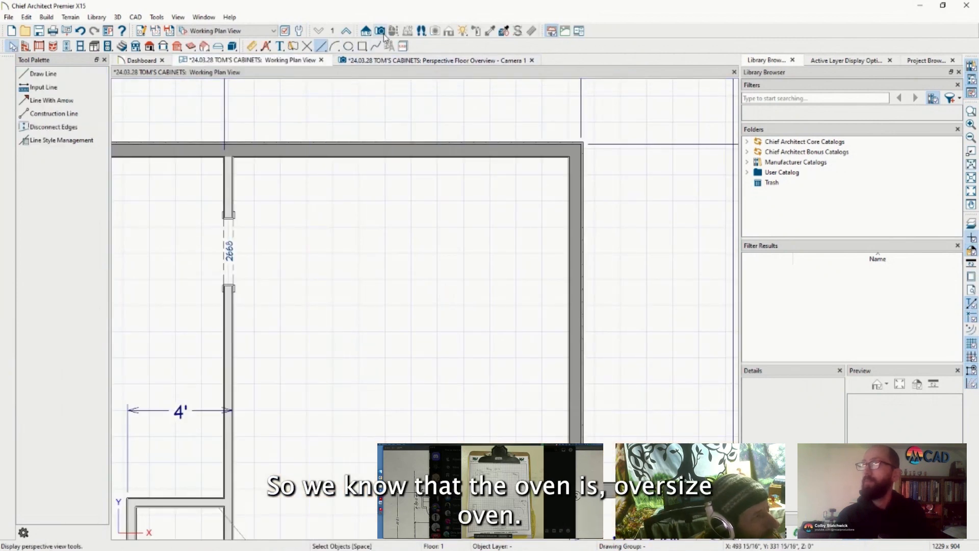
Search the library for 'OVEN' to find the Gas 1 1/2 Range
click(812, 98)
text(OVEN)
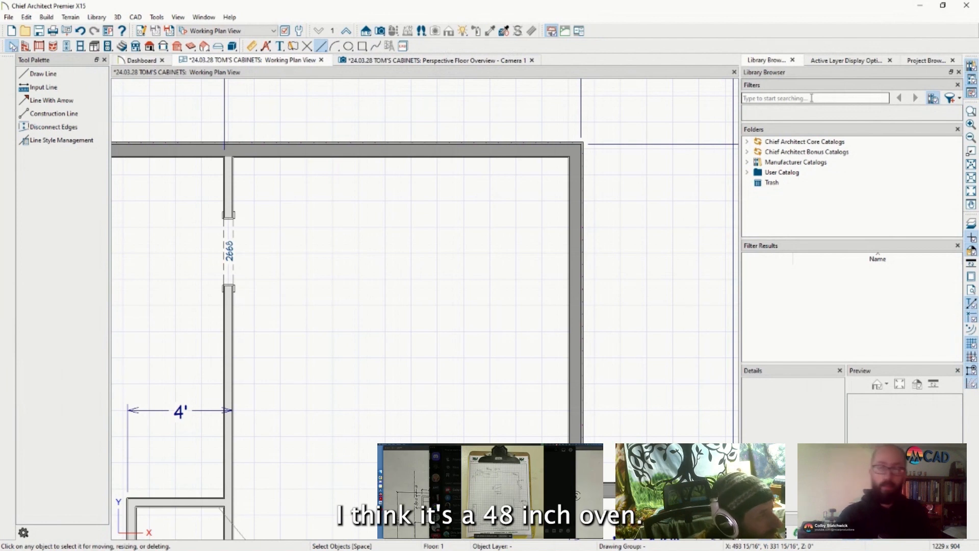
key(Return)
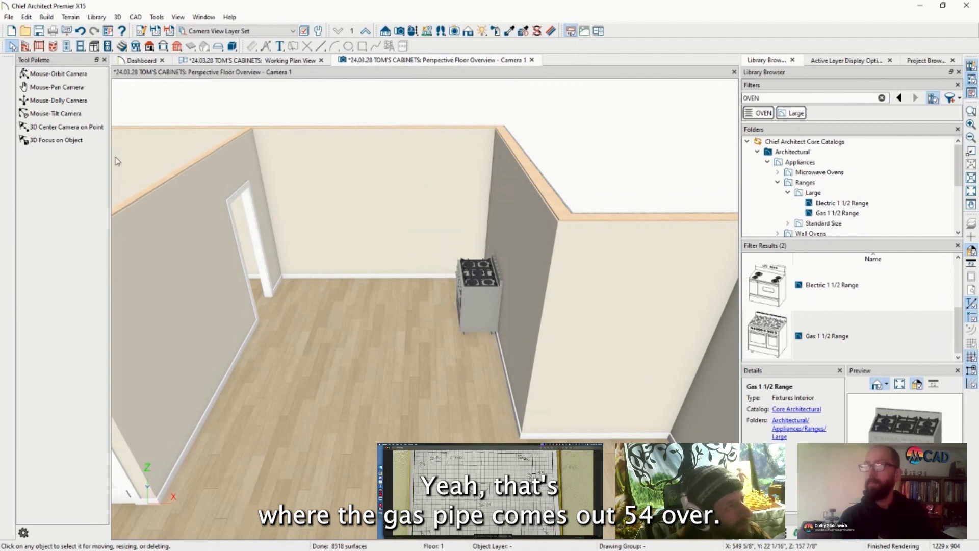
Orbit and zoom the 3D view in on the newly placed gas range
click(58, 74)
drag(278, 347, 333, 348)
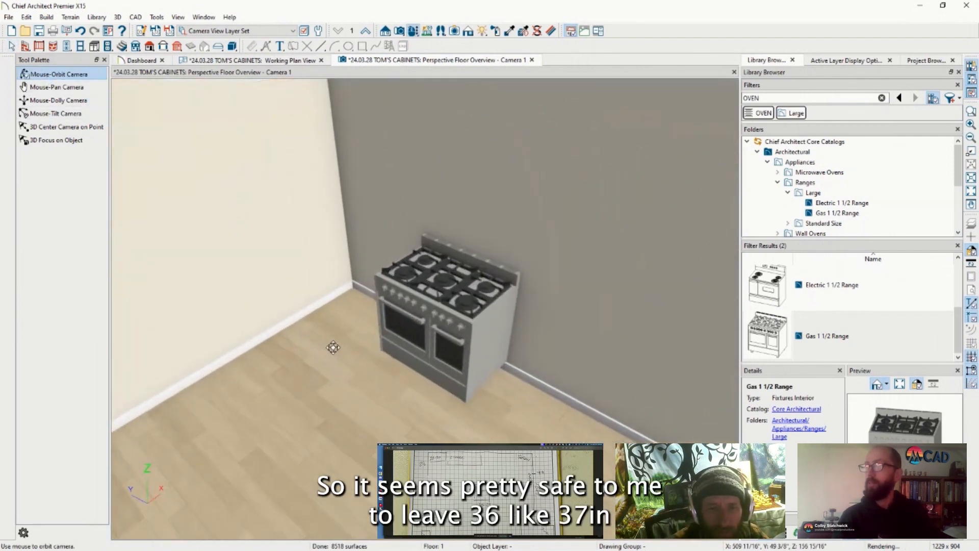
scroll(321, 324, up, 4)
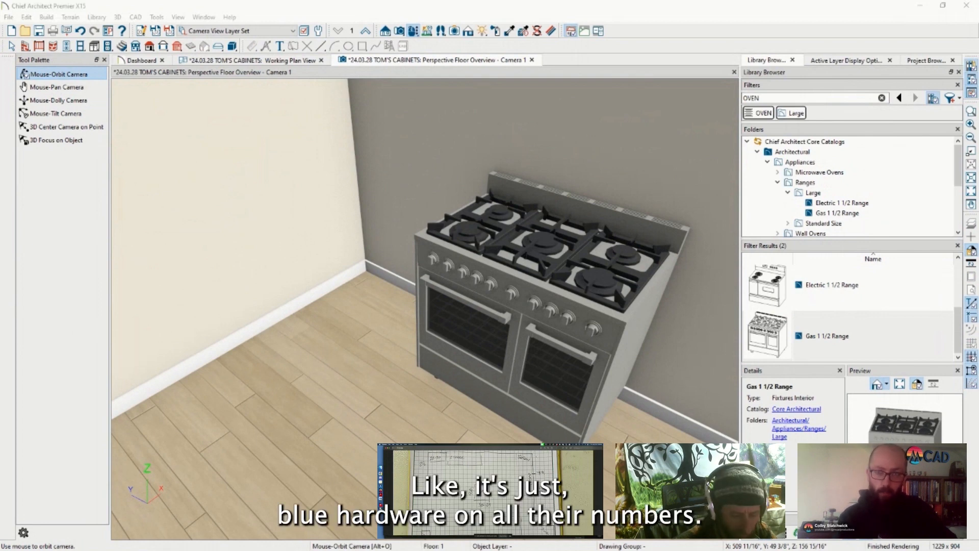
click(262, 60)
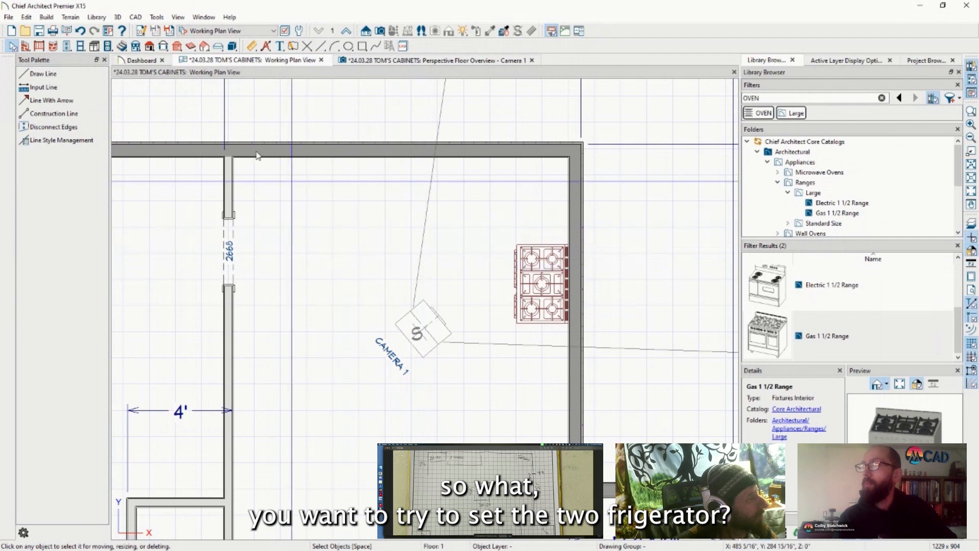
click(785, 98)
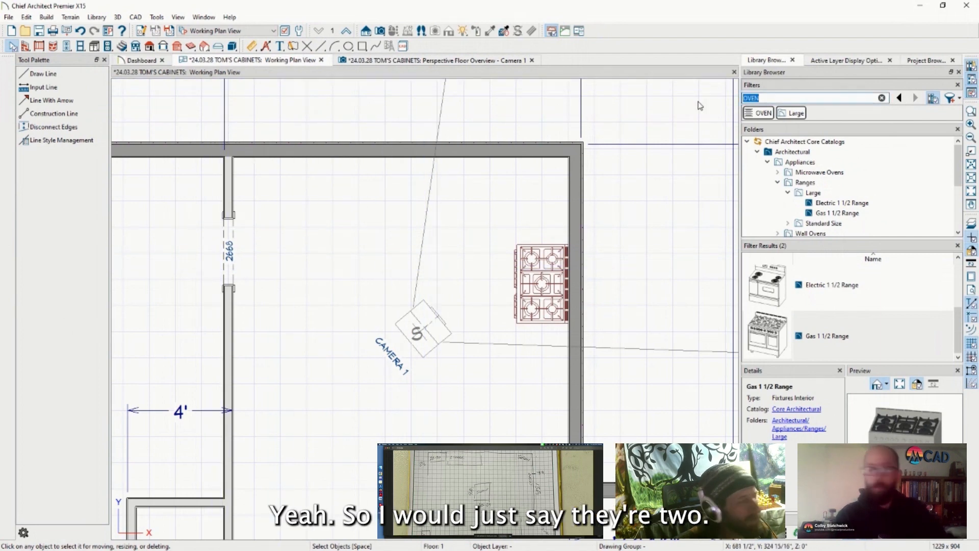
text(REFRIGERATO)
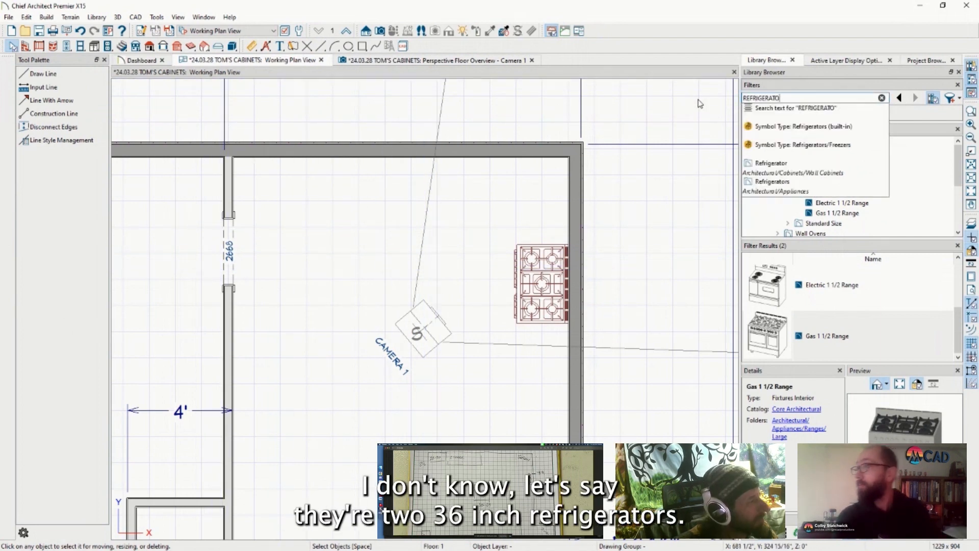
click(750, 145)
scroll(832, 200, down, 2)
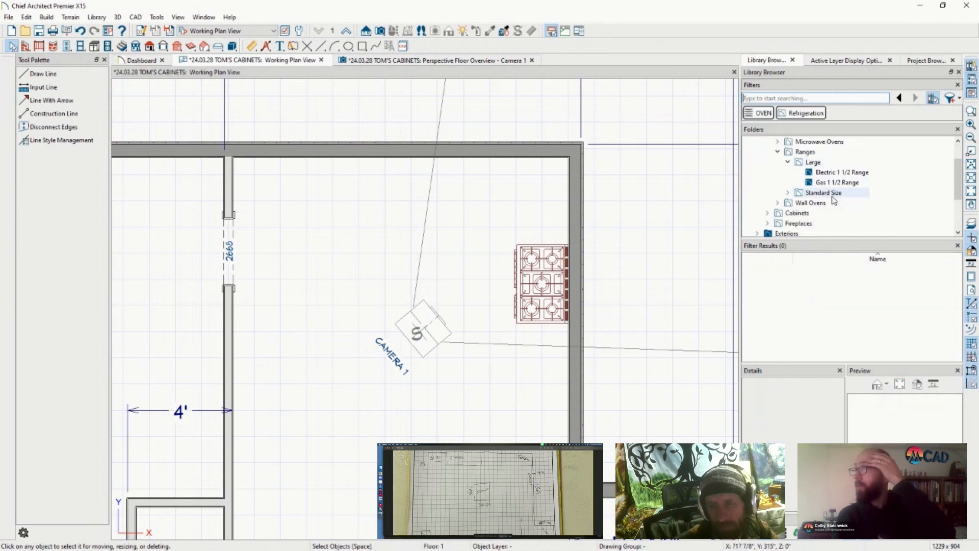
scroll(833, 200, up, 2)
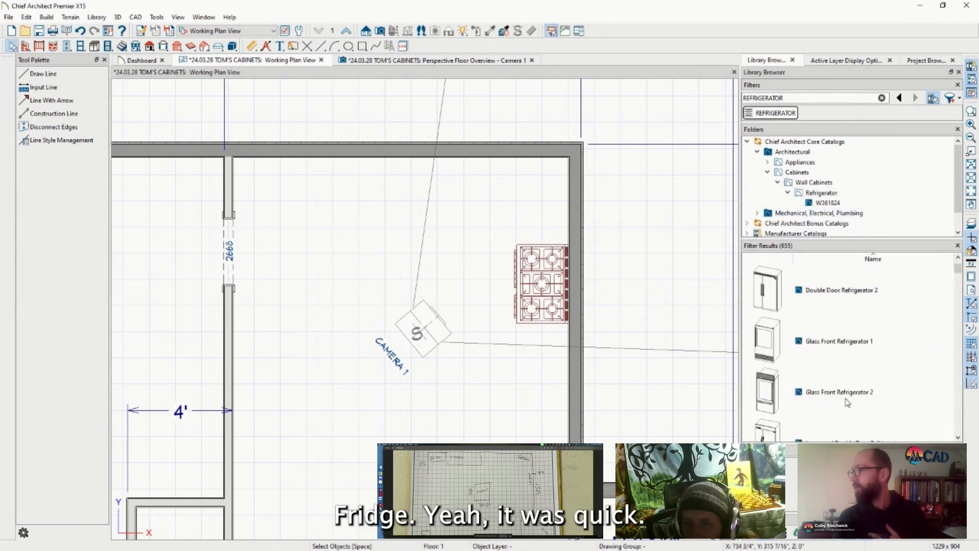
scroll(846, 383, down, 5)
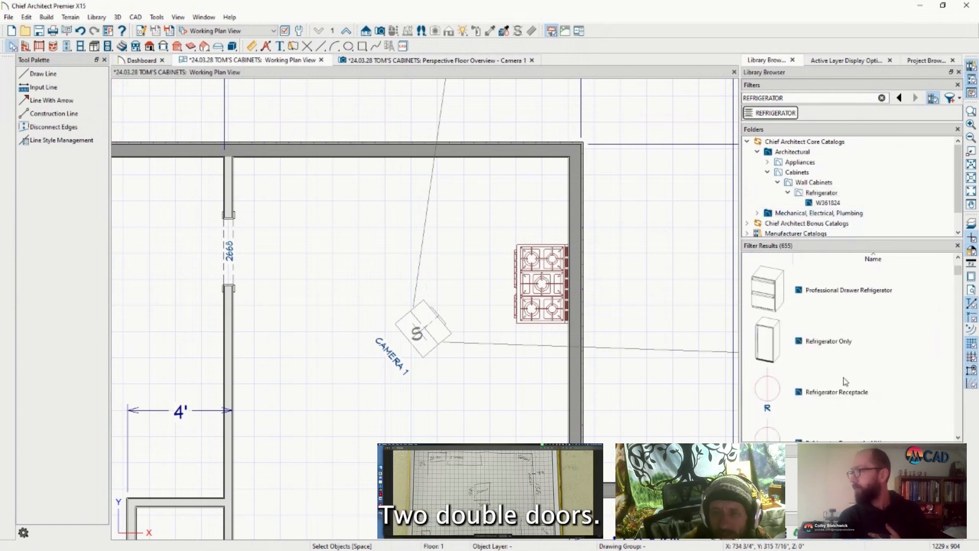
scroll(844, 382, down, 3)
scroll(844, 381, down, 5)
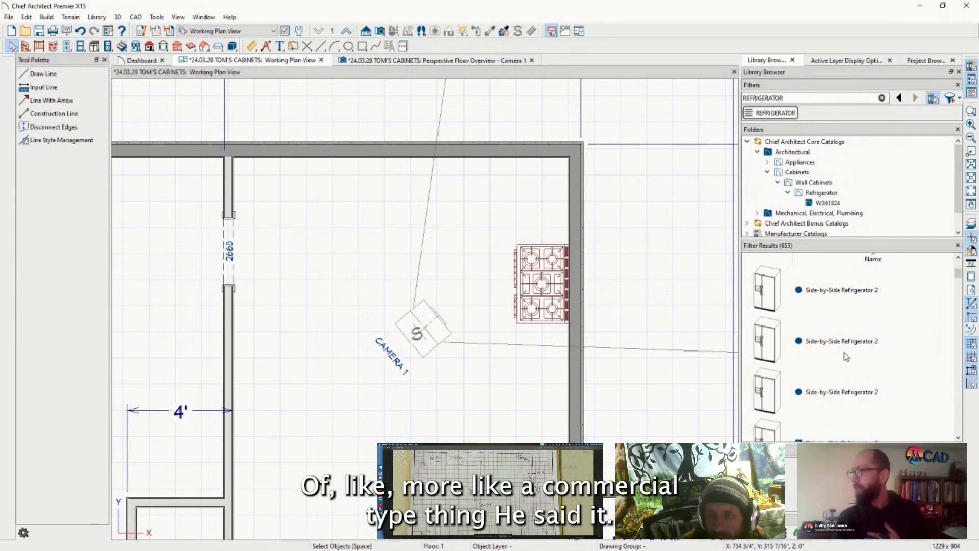
scroll(849, 357, down, 3)
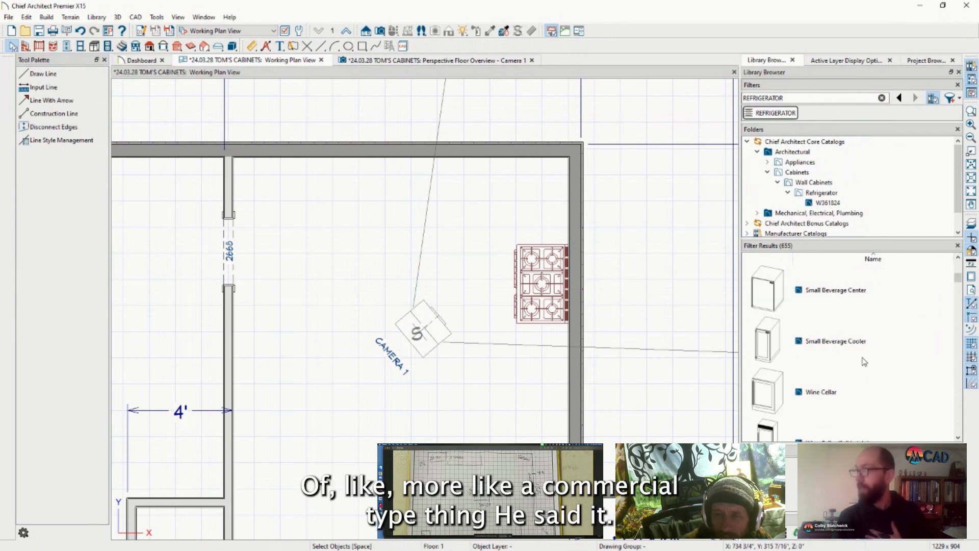
scroll(865, 361, down, 3)
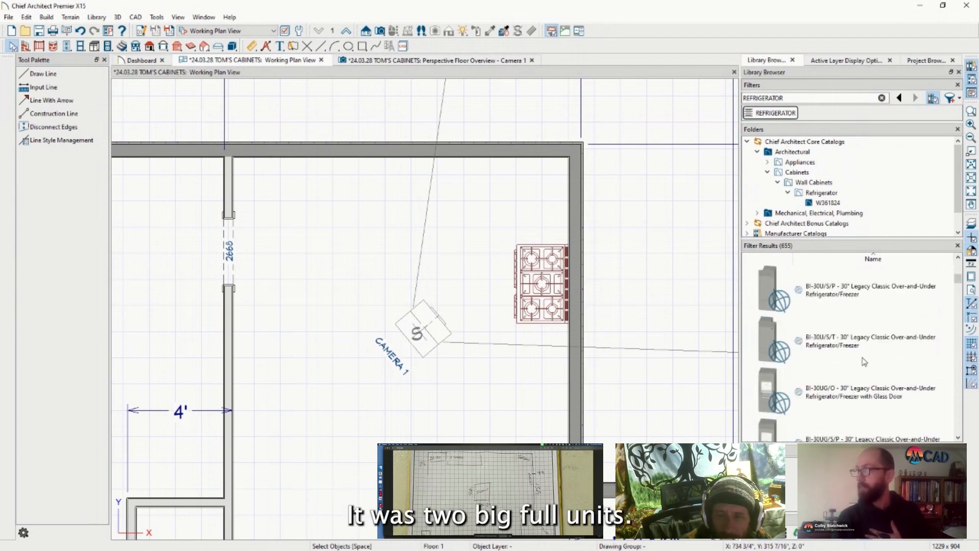
scroll(865, 361, down, 3)
scroll(864, 362, down, 3)
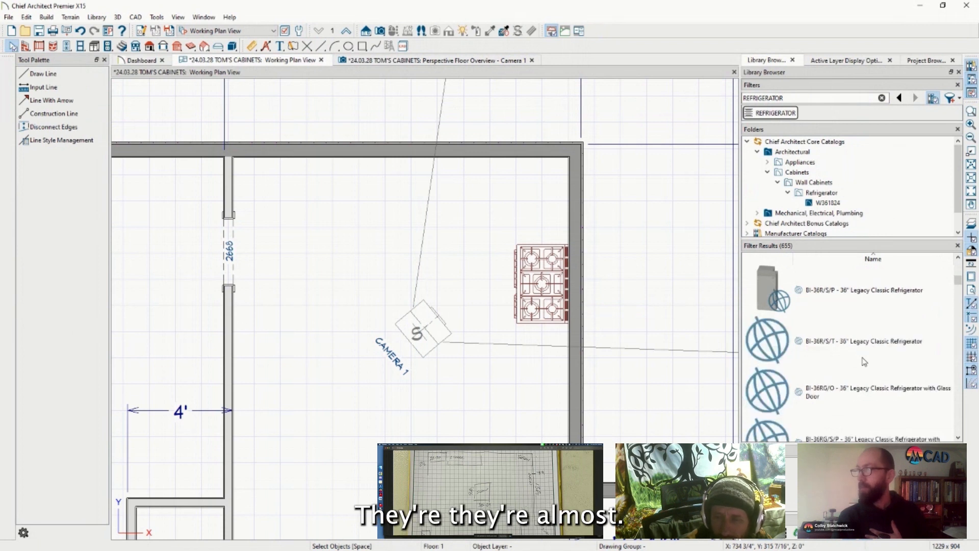
scroll(864, 362, down, 3)
scroll(865, 362, down, 3)
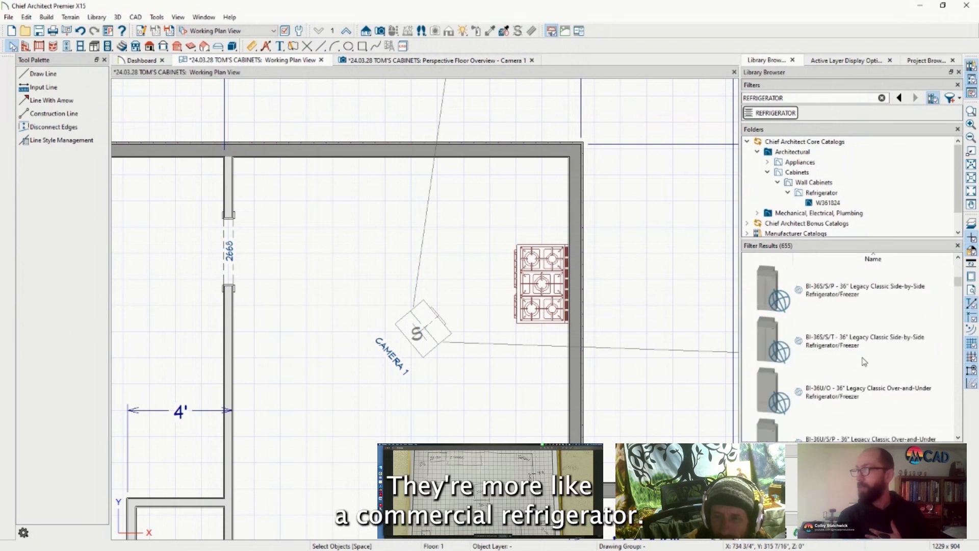
scroll(865, 361, down, 3)
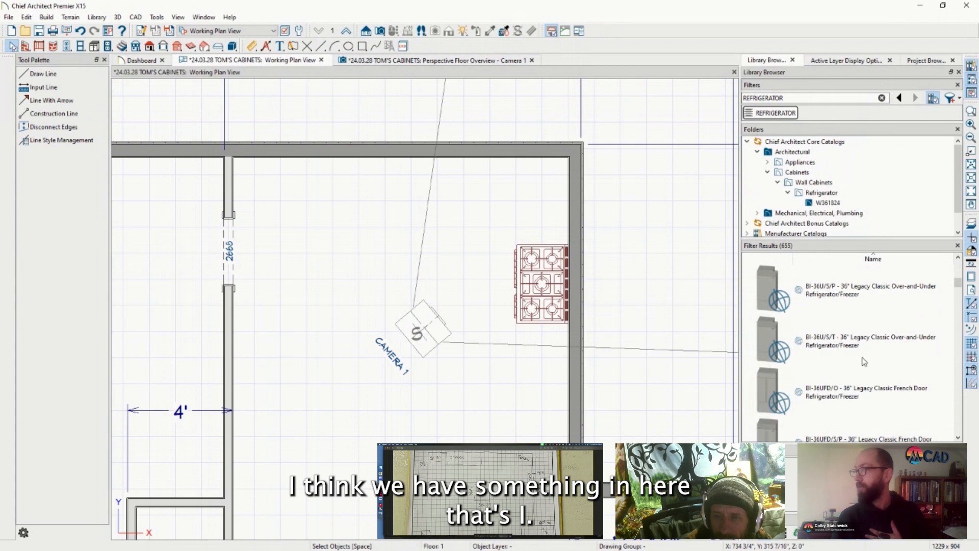
scroll(865, 362, down, 3)
scroll(864, 361, down, 3)
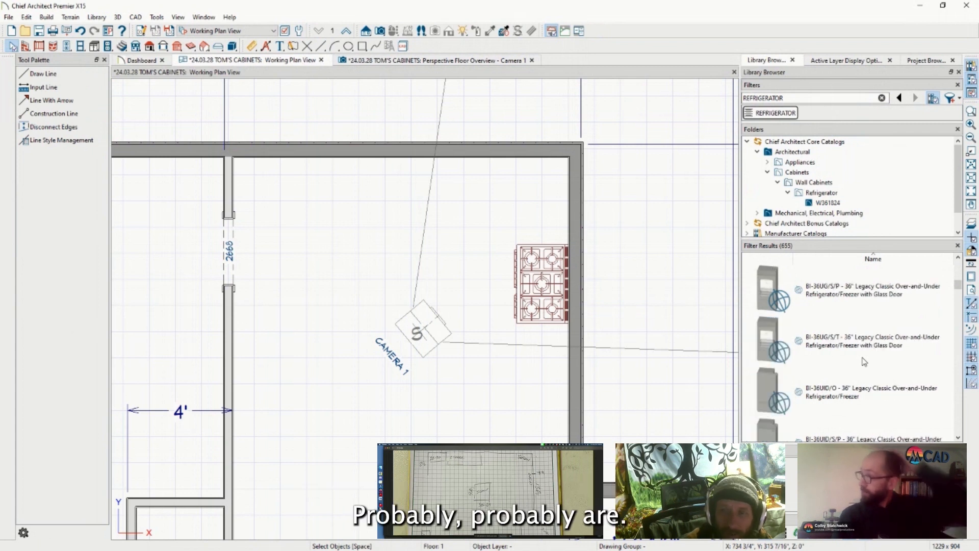
scroll(864, 362, down, 9)
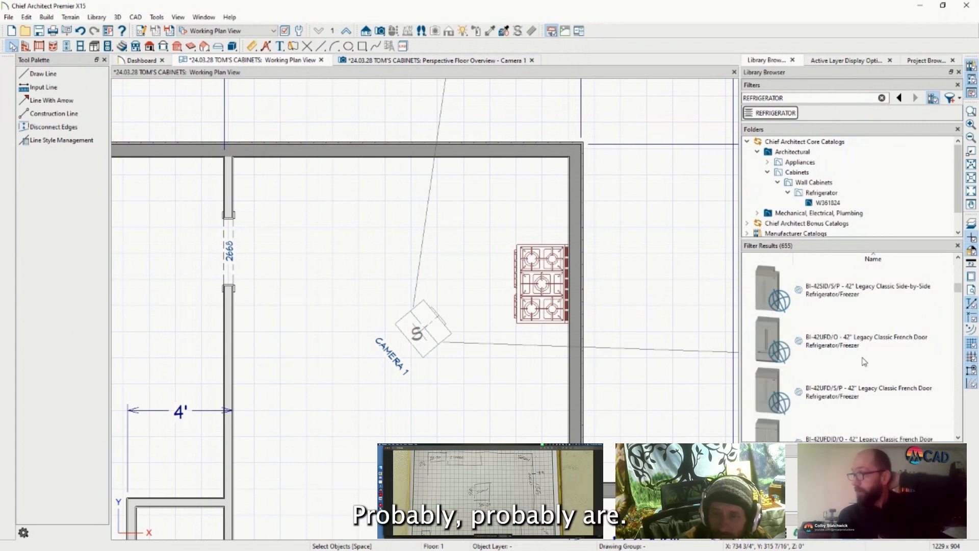
scroll(865, 361, down, 9)
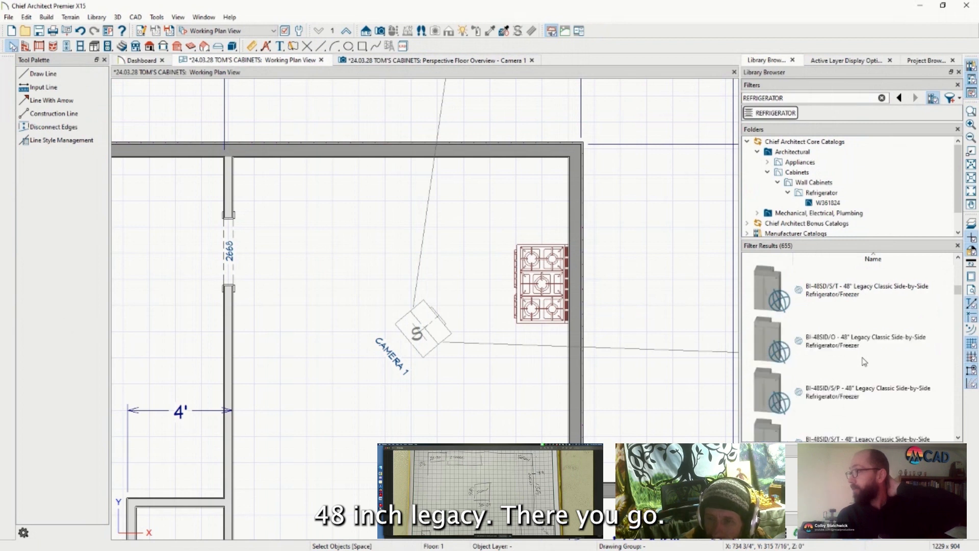
click(867, 289)
click(550, 295)
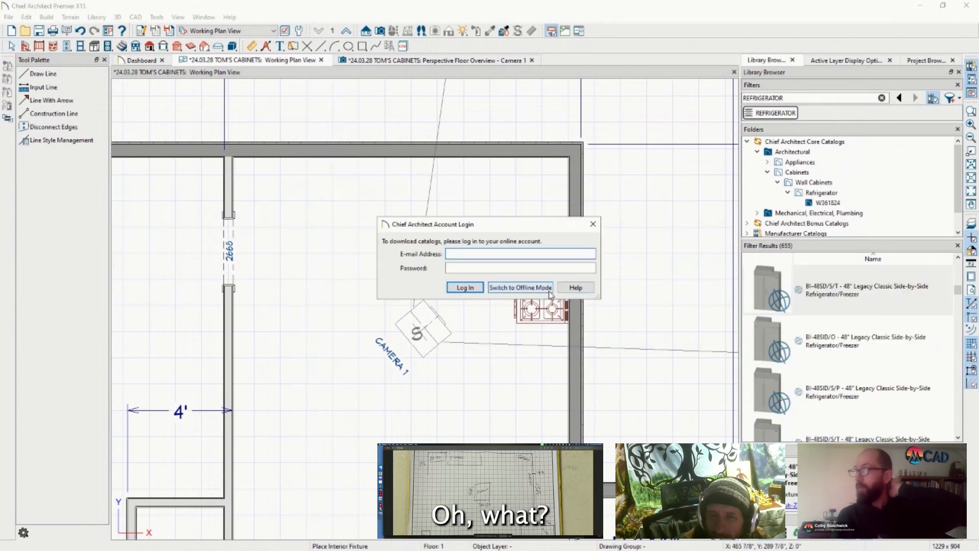
click(593, 224)
scroll(850, 369, up, 4)
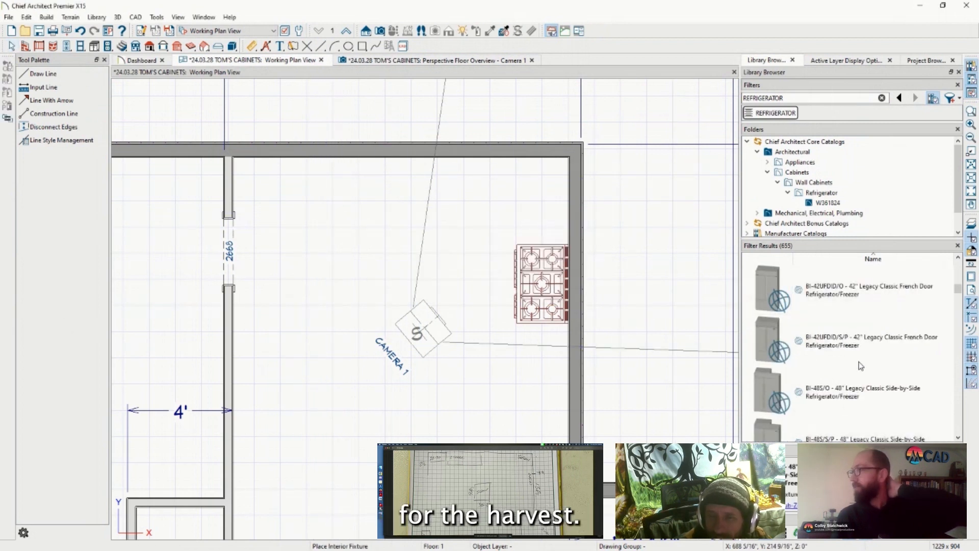
scroll(861, 366, up, 4)
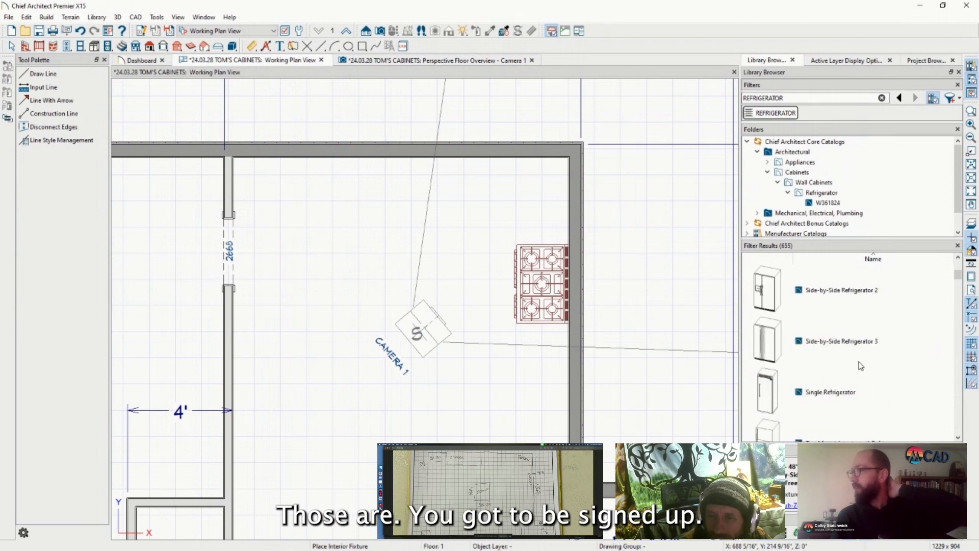
scroll(861, 366, up, 2)
scroll(861, 366, down, 6)
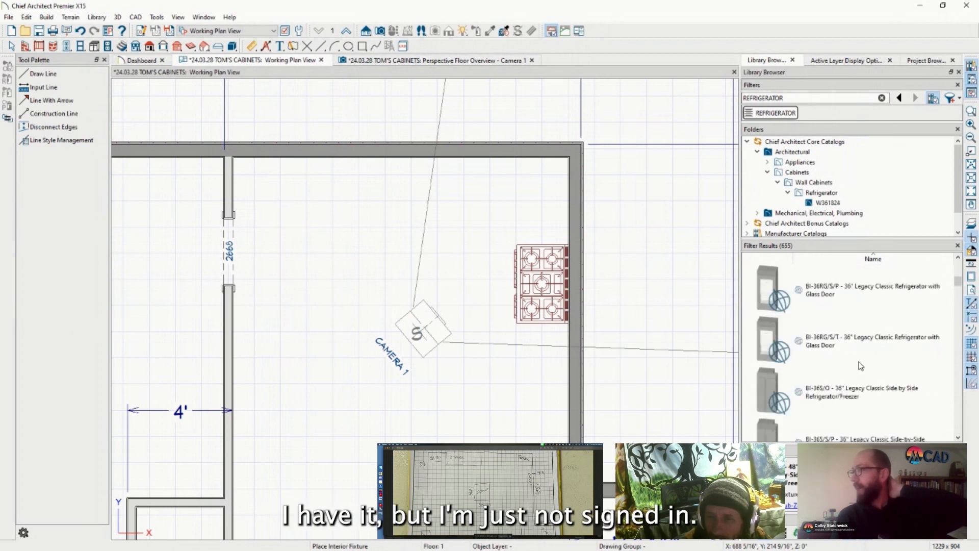
scroll(861, 366, down, 6)
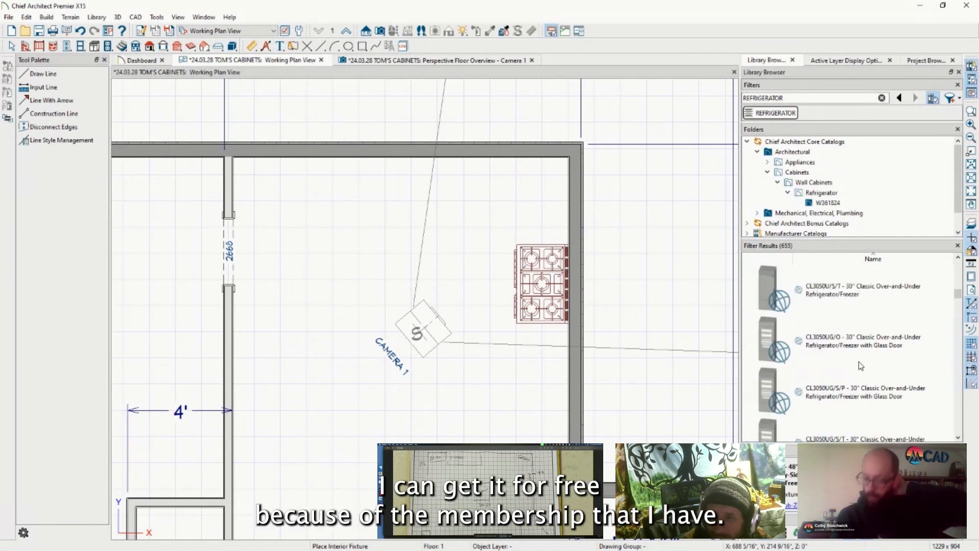
scroll(861, 366, down, 5)
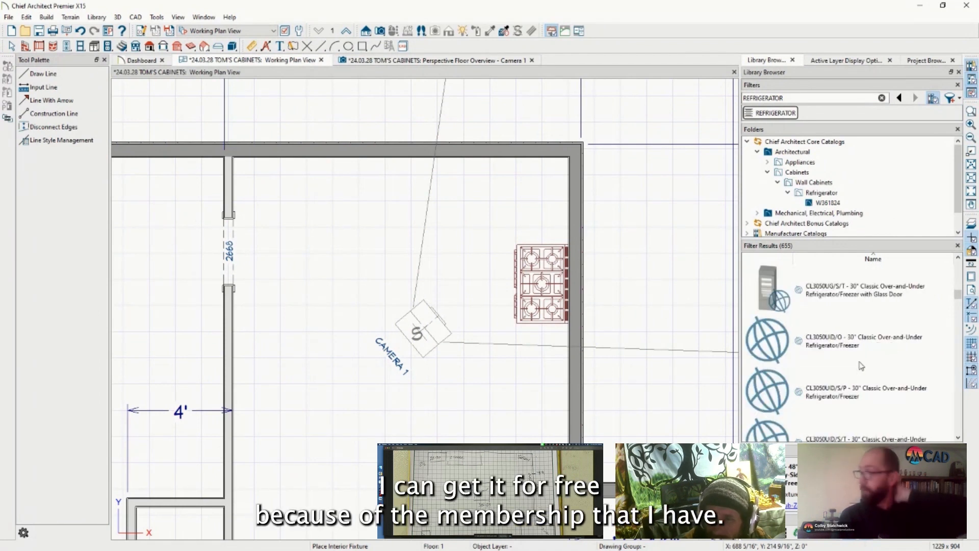
scroll(861, 365, down, 6)
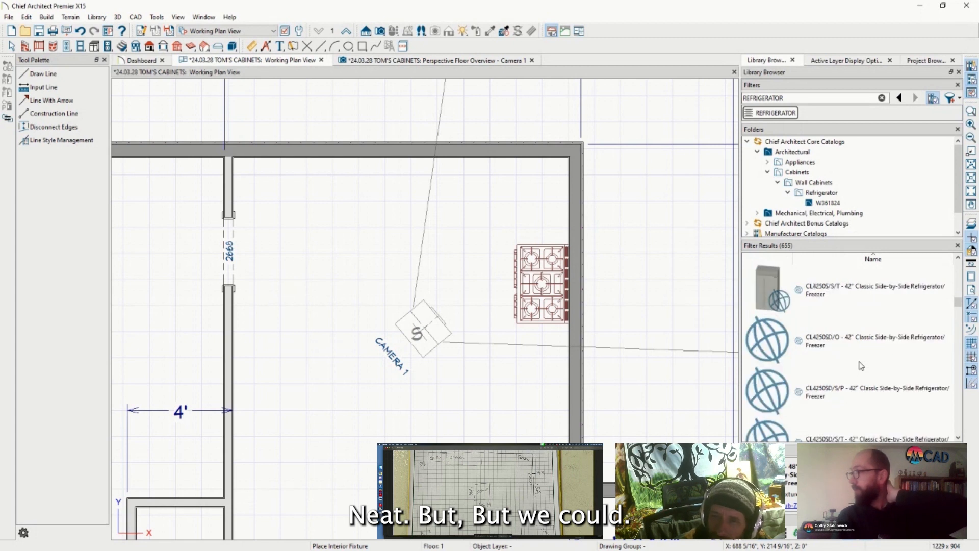
scroll(861, 365, up, 15)
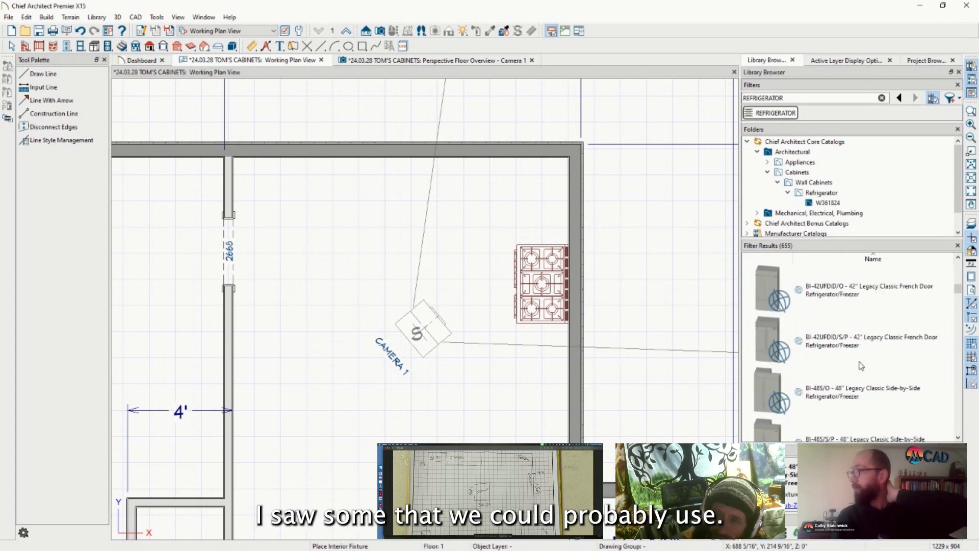
scroll(861, 366, up, 3)
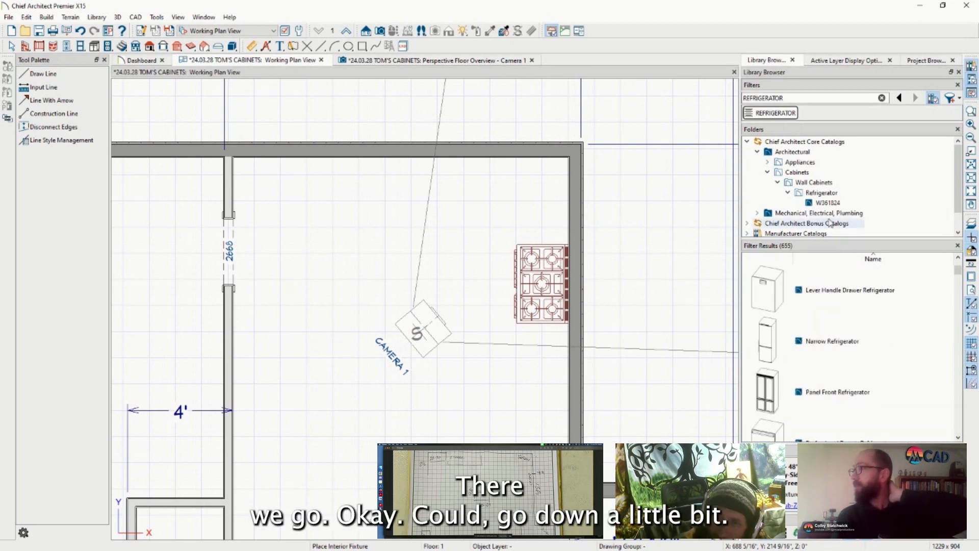
scroll(831, 315, down, 3)
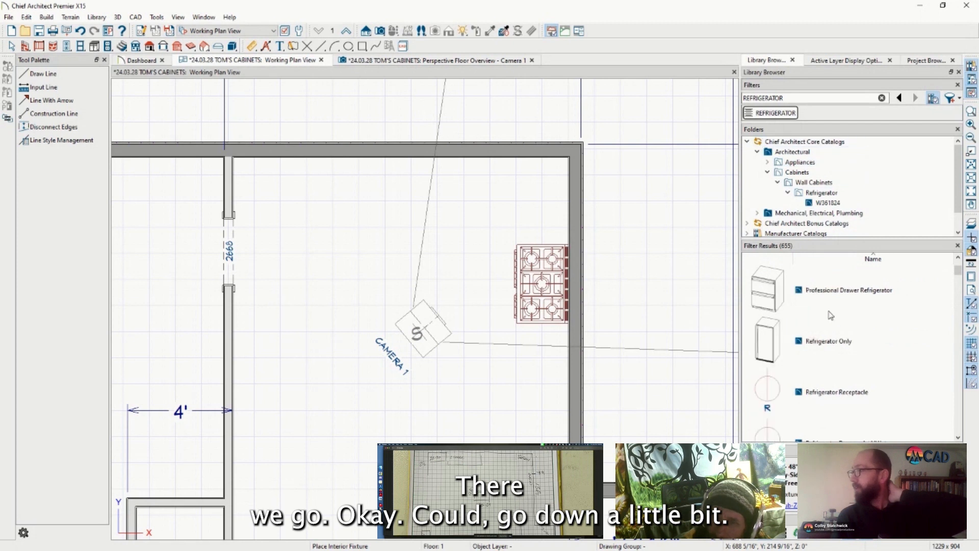
scroll(831, 316, down, 5)
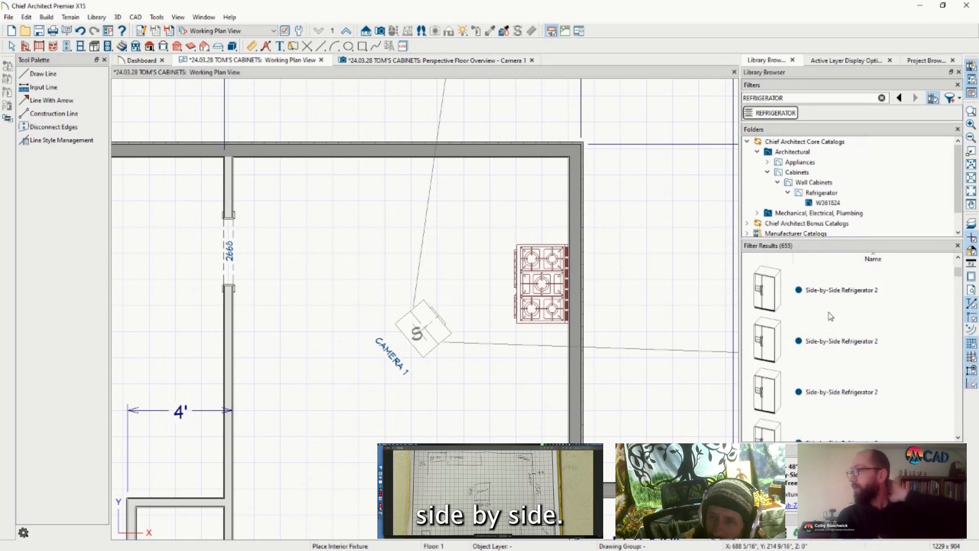
scroll(831, 315, up, 15)
Place Large Refrigeration & Wine from Refrigerators > Standard Size against the top wall
click(800, 99)
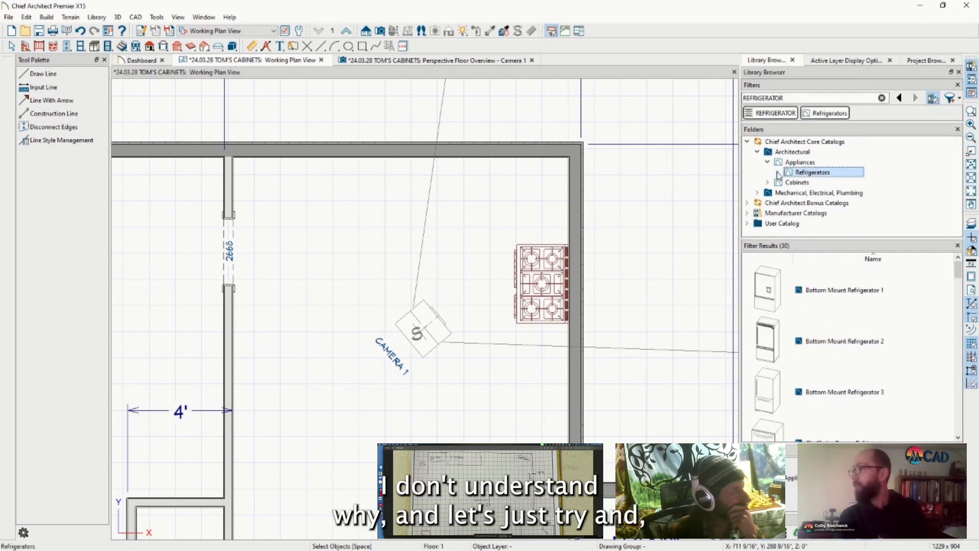
click(778, 174)
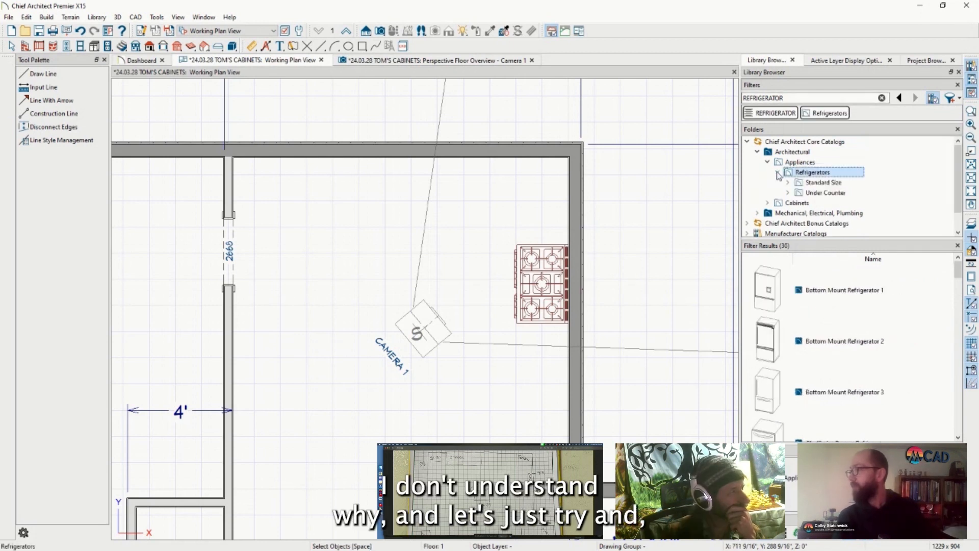
click(788, 182)
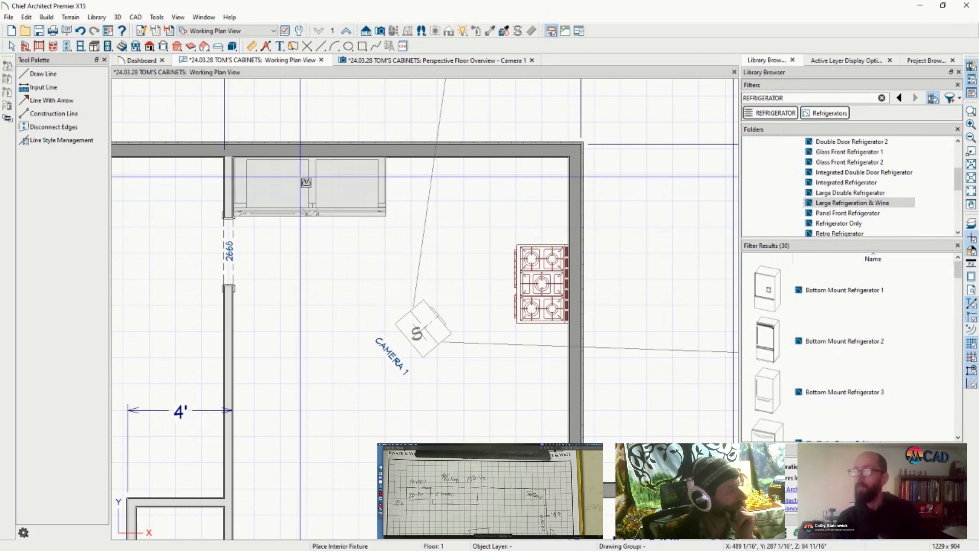
click(306, 183)
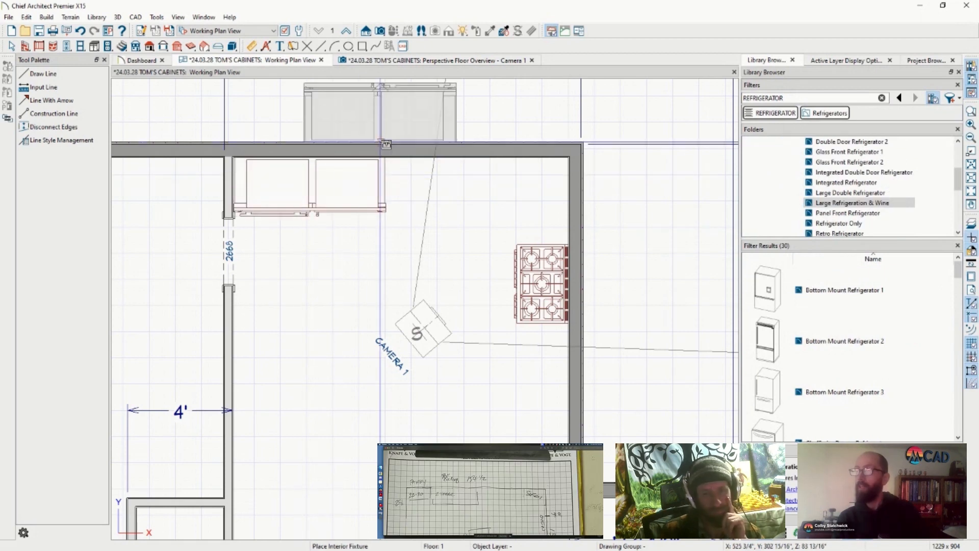
In the Camera 1 perspective view, delete the extra refrigerator copy
click(442, 61)
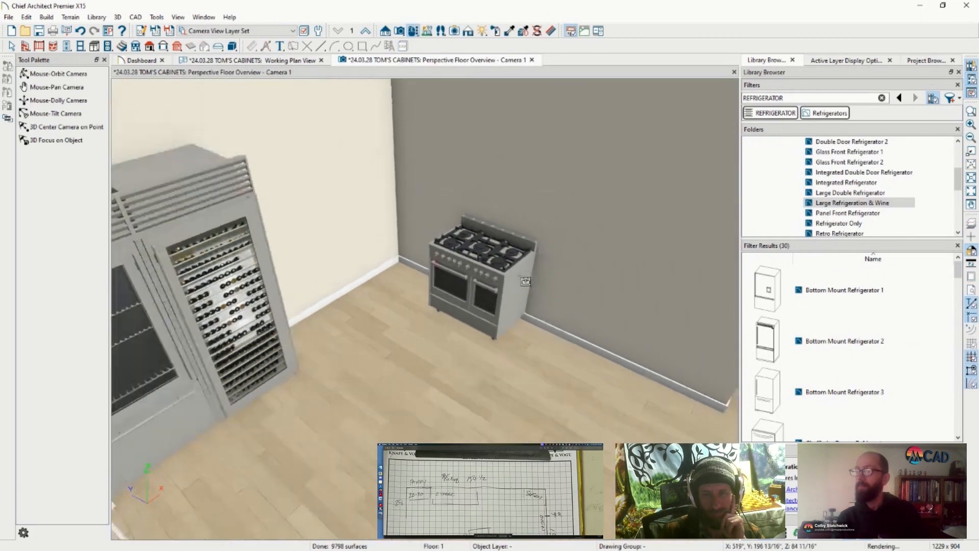
scroll(525, 281, down, 4)
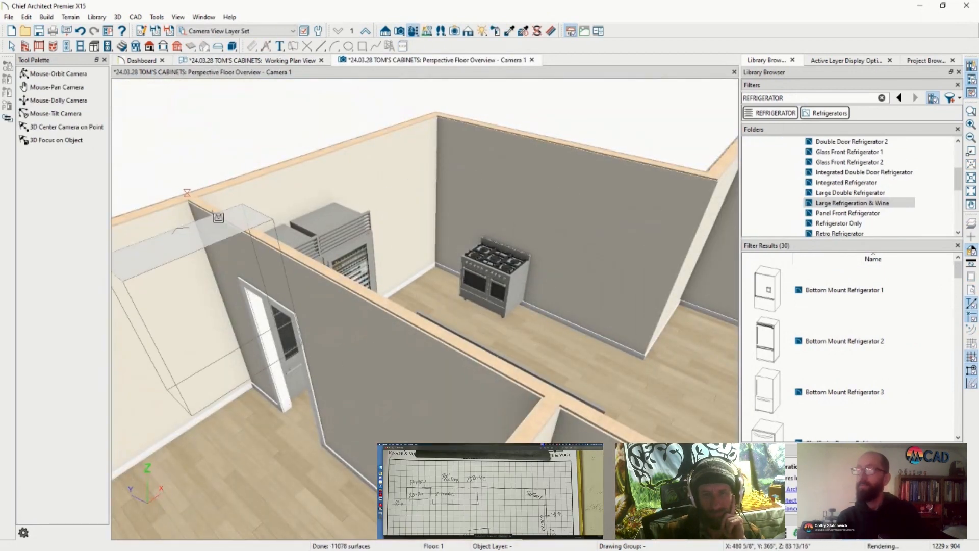
click(58, 74)
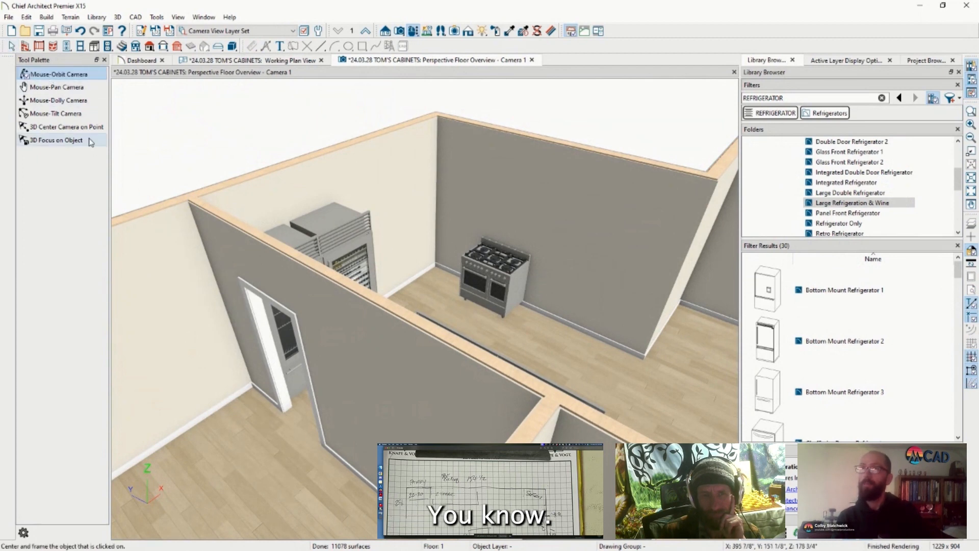
scroll(395, 324, down, 6)
drag(648, 379, 405, 403)
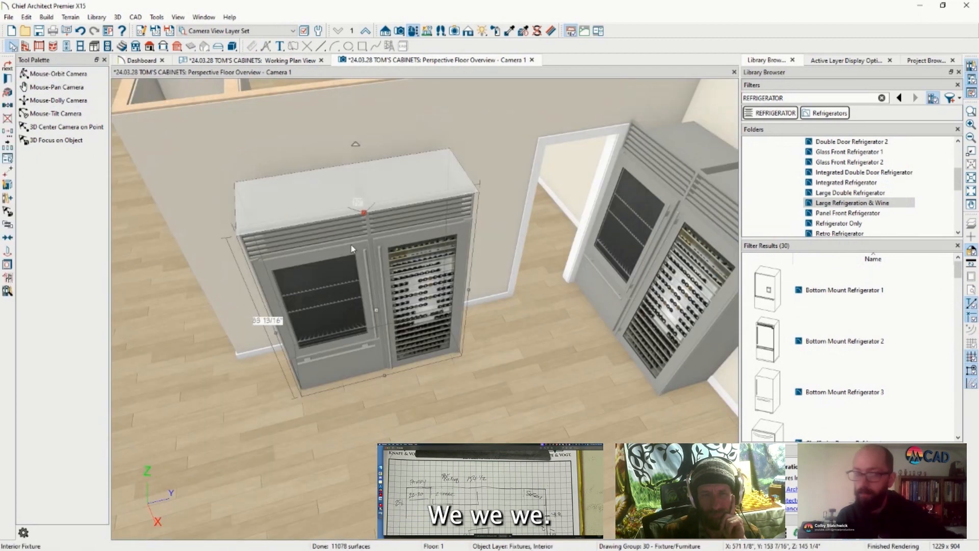
key(Delete)
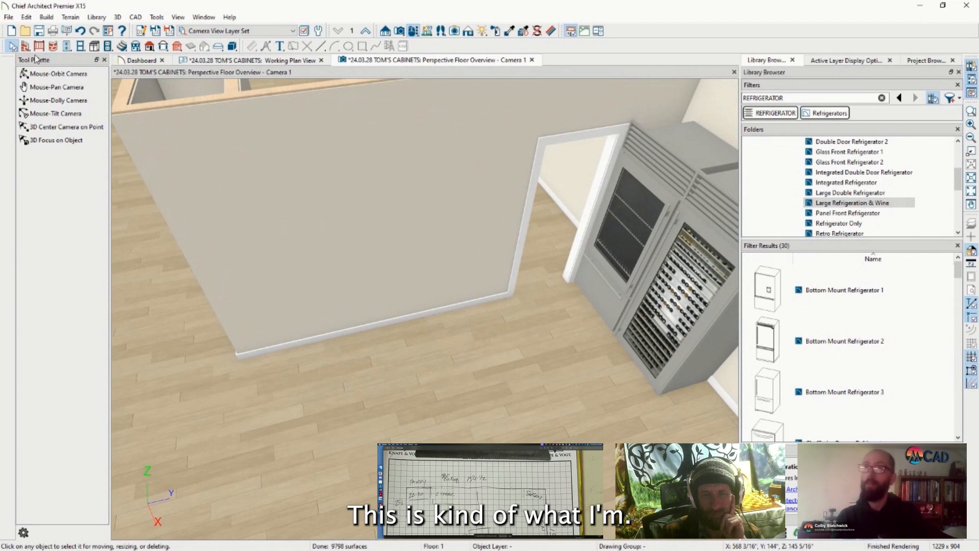
Orbit and zoom the Camera 1 view to inspect the wine refrigerator unit
click(38, 74)
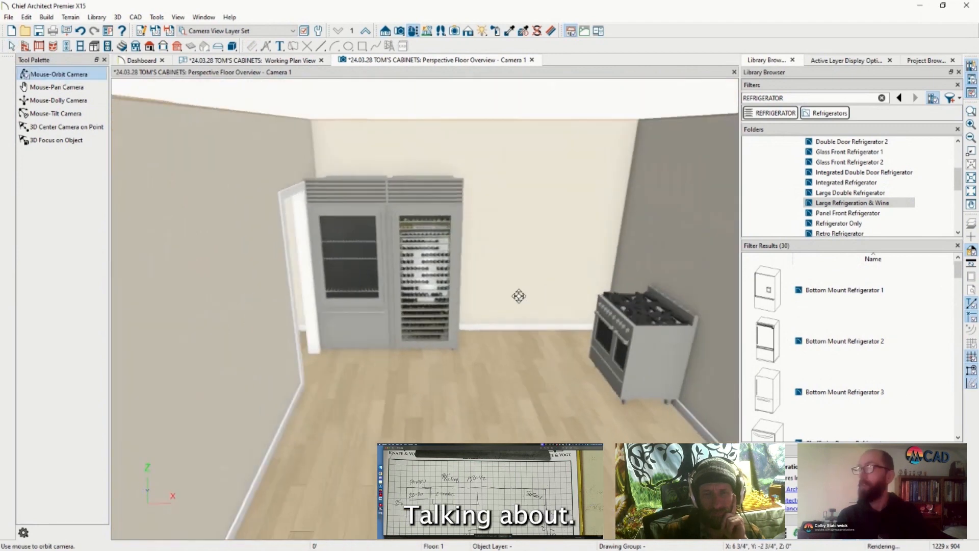
drag(518, 295, 501, 177)
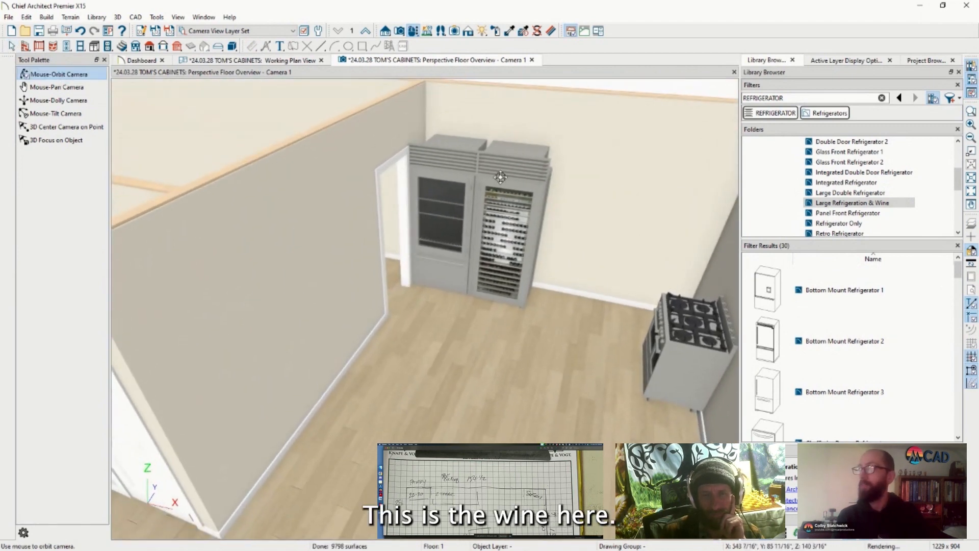
drag(436, 221, 558, 147)
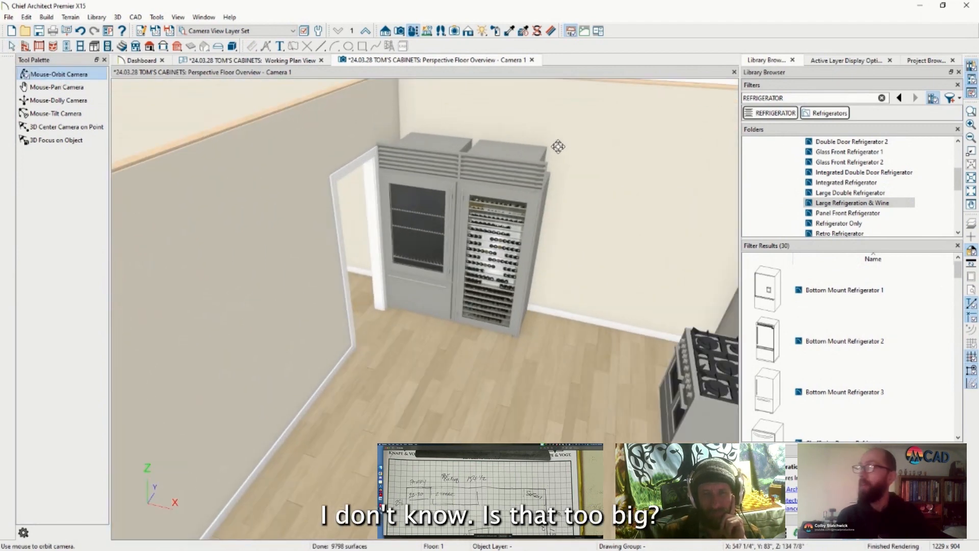
scroll(468, 132, up, 1)
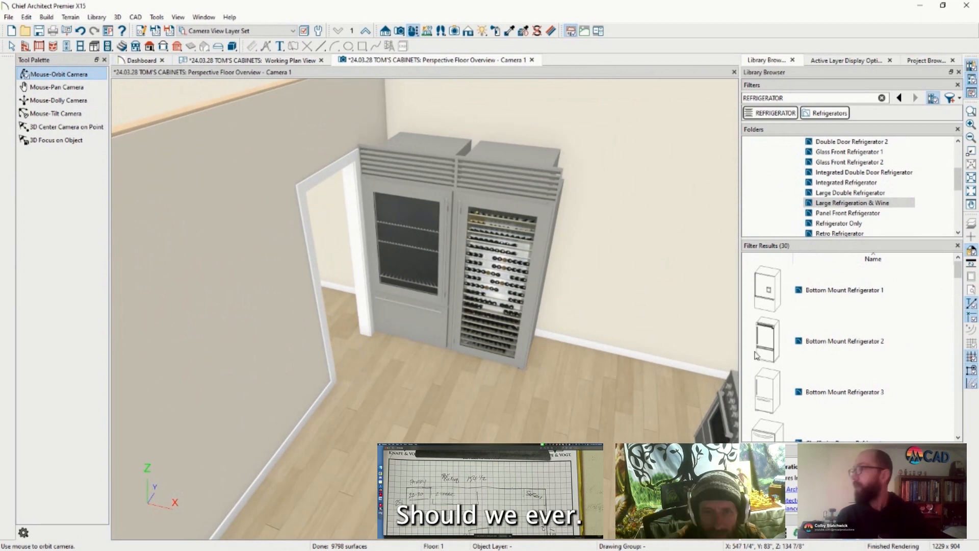
scroll(780, 321, down, 5)
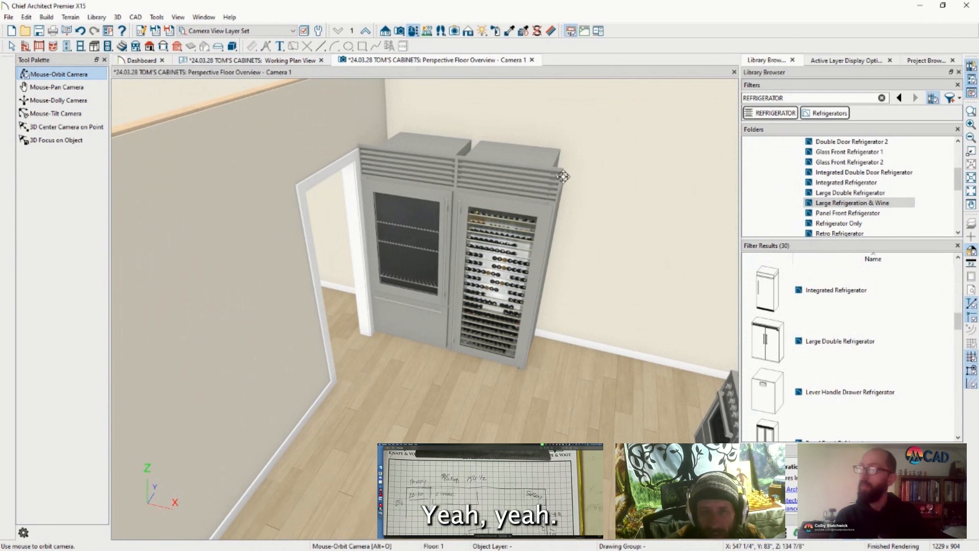
Place a Large Double Refrigerator beside the wine unit
click(837, 347)
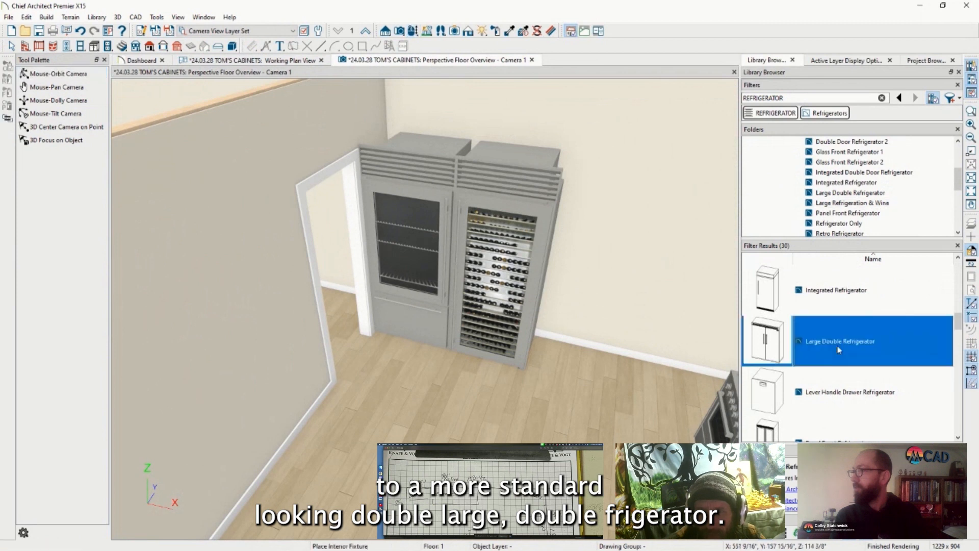
click(593, 305)
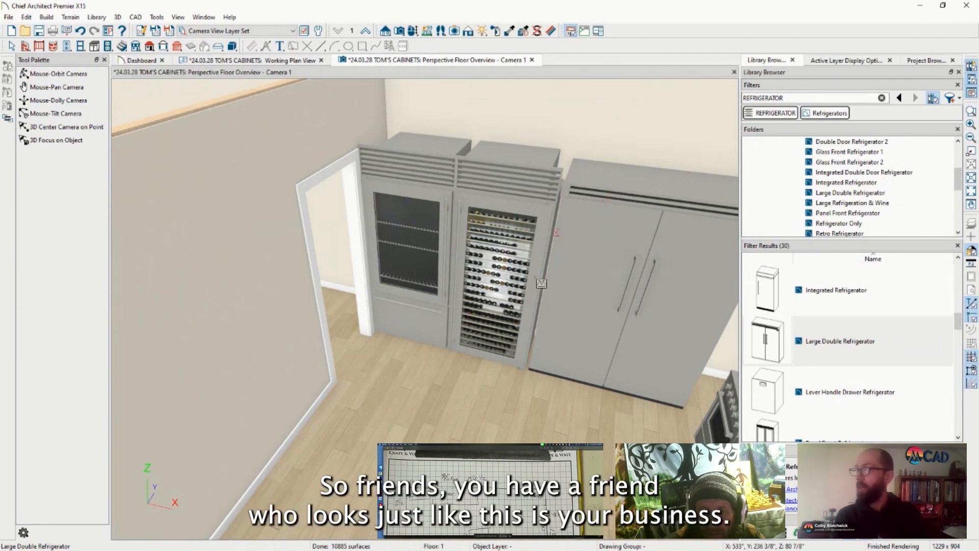
click(13, 46)
Delete the glass-front wine unit and slide the double refrigerator left beside the door
click(450, 220)
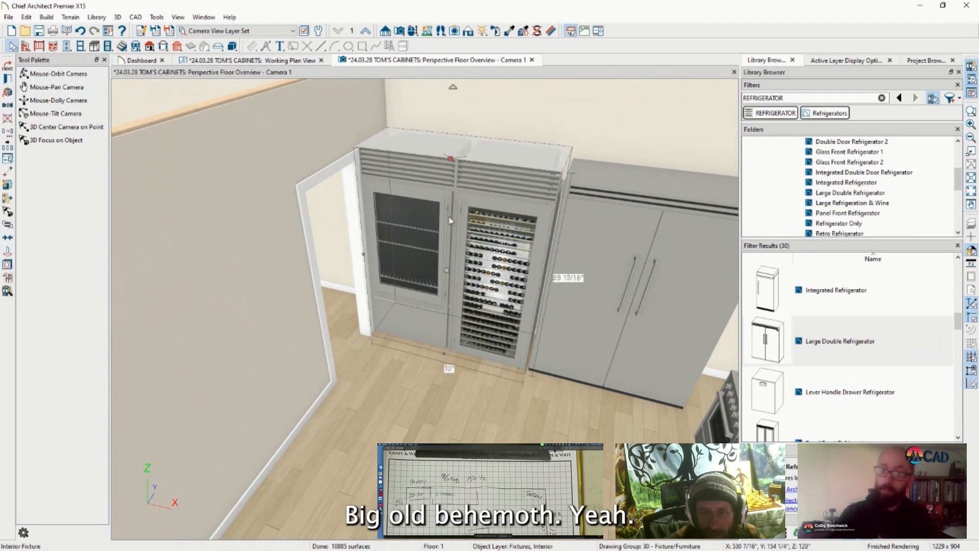
key(Delete)
click(647, 283)
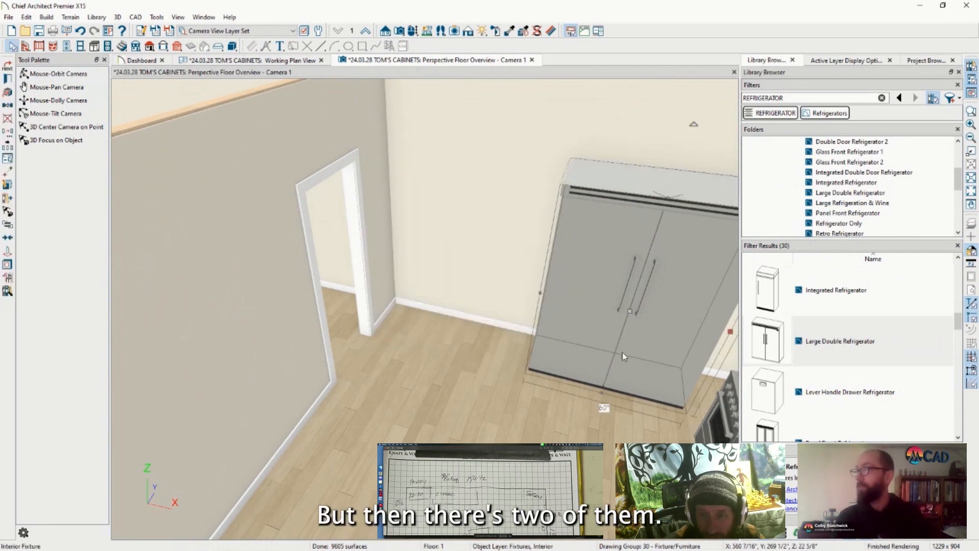
drag(605, 335, 545, 314)
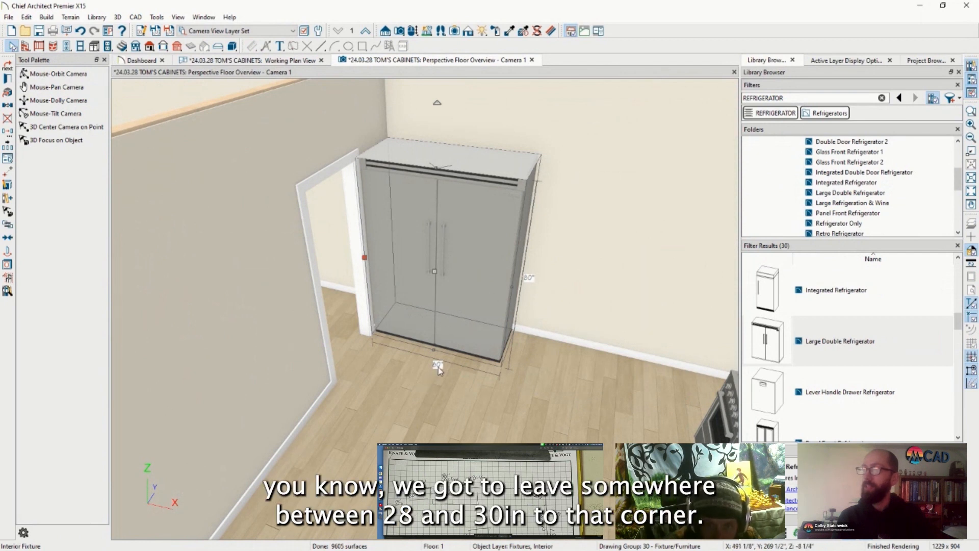
scroll(869, 366, down, 3)
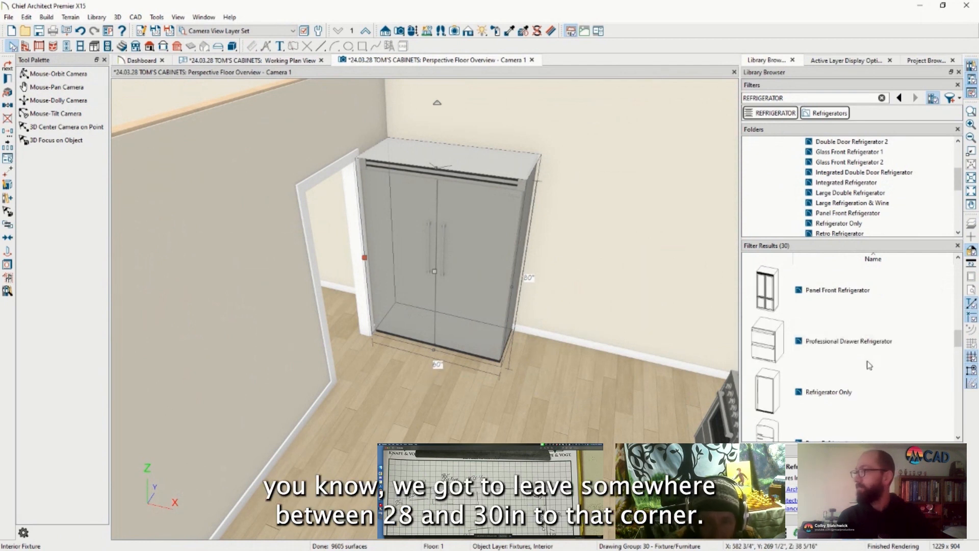
scroll(869, 365, down, 3)
scroll(869, 366, down, 3)
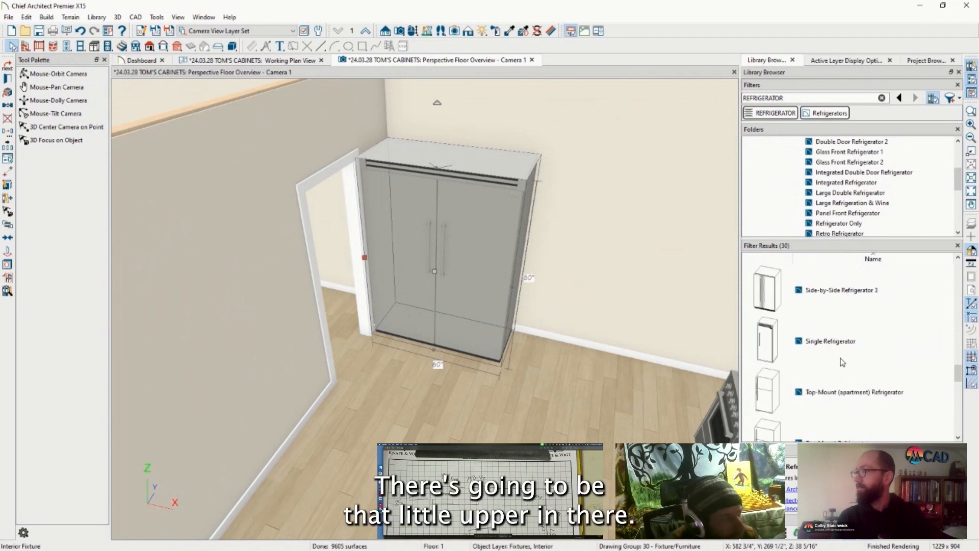
scroll(848, 300, up, 9)
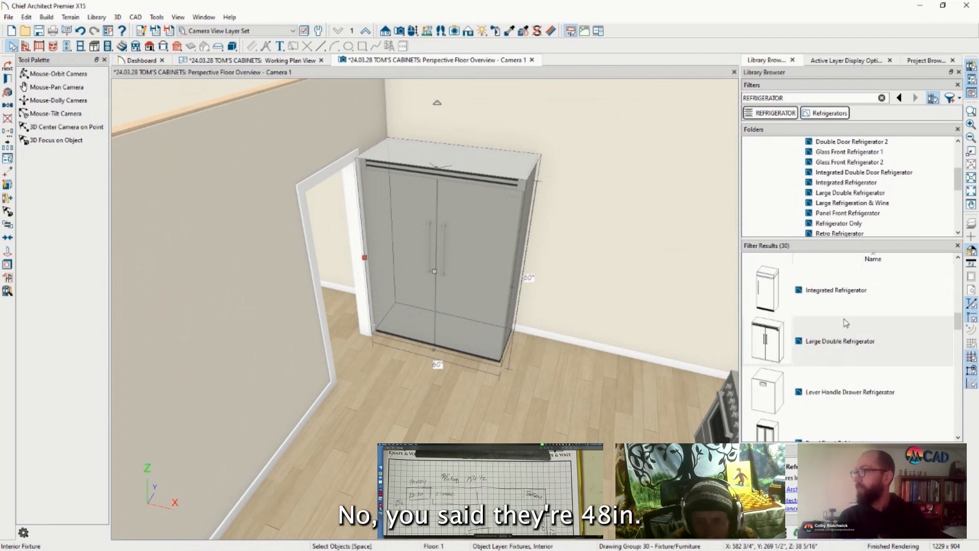
scroll(846, 323, up, 6)
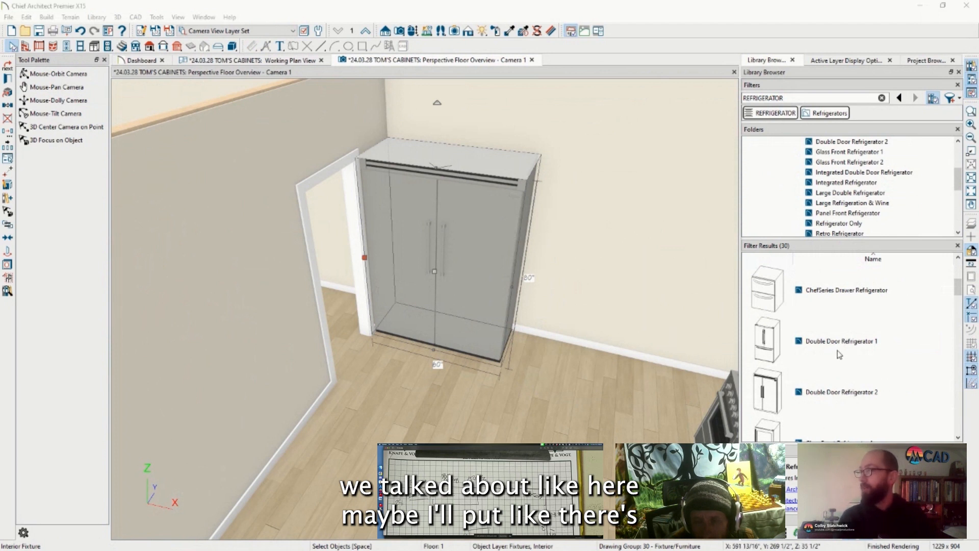
scroll(798, 339, down, 3)
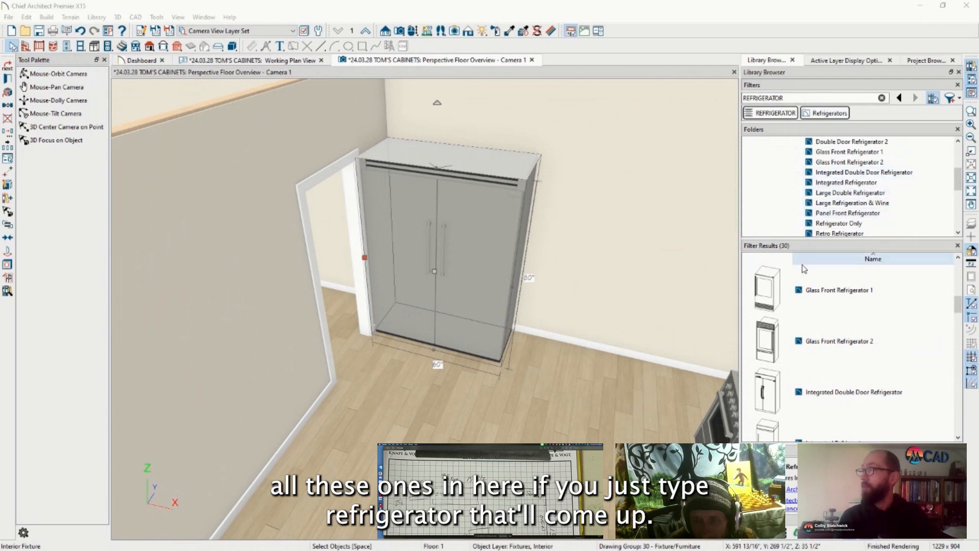
scroll(816, 212, down, 4)
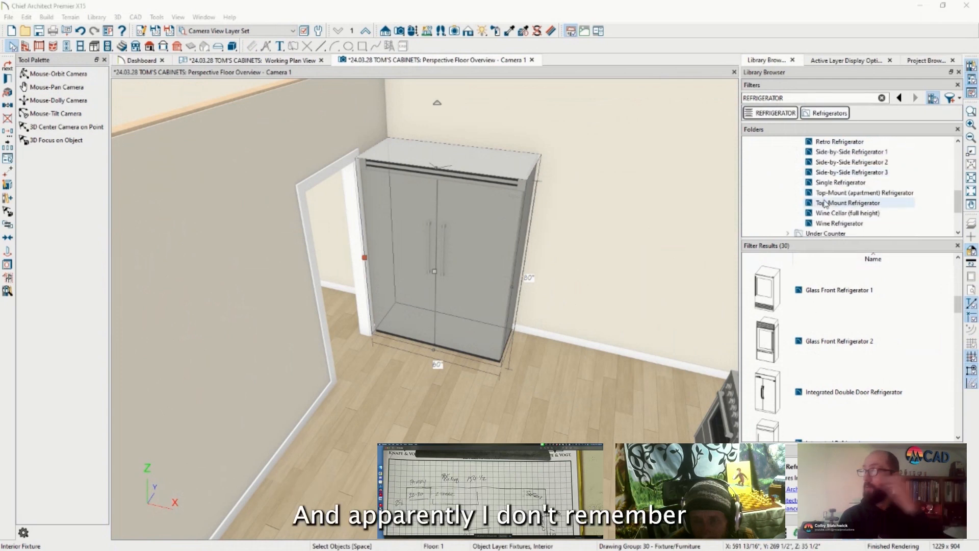
scroll(825, 204, up, 6)
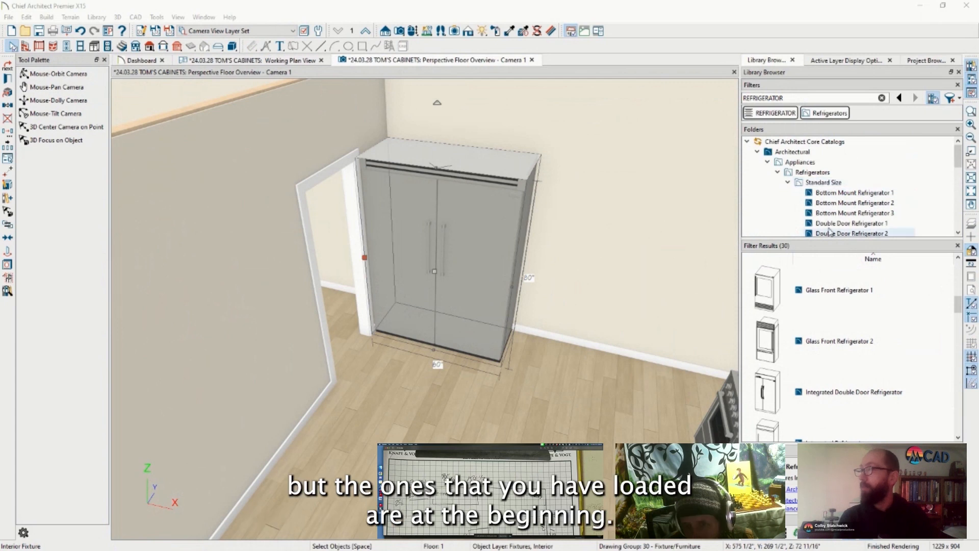
scroll(811, 181, down, 8)
scroll(818, 175, up, 8)
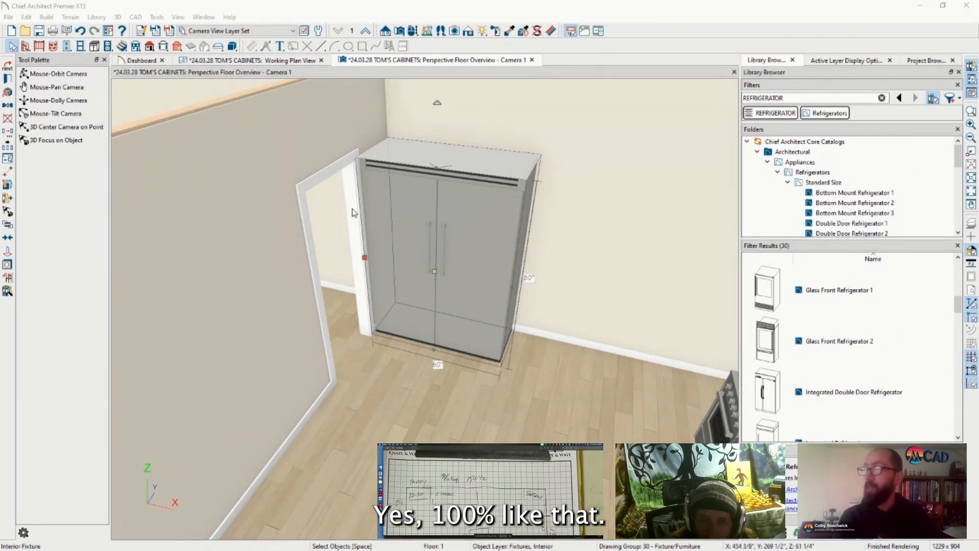
scroll(832, 338, down, 3)
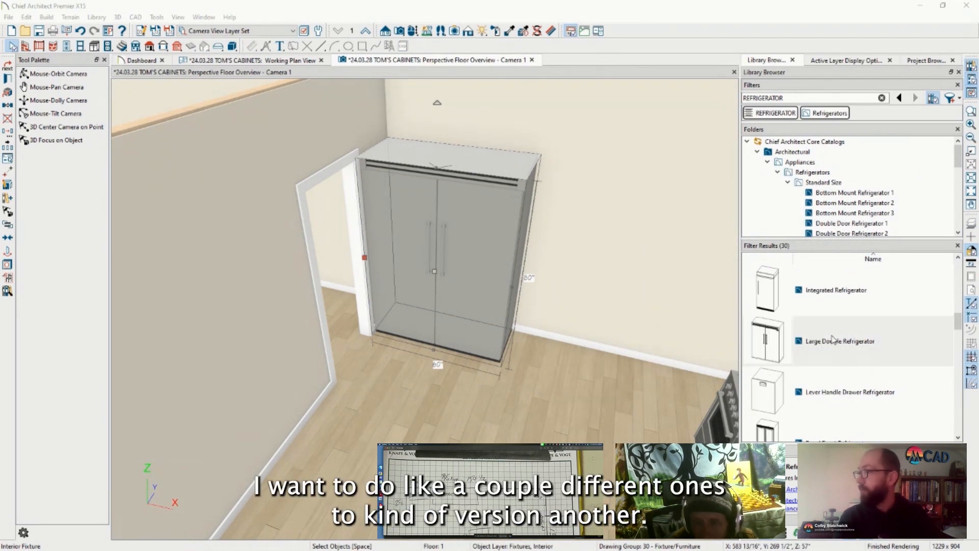
scroll(833, 338, up, 5)
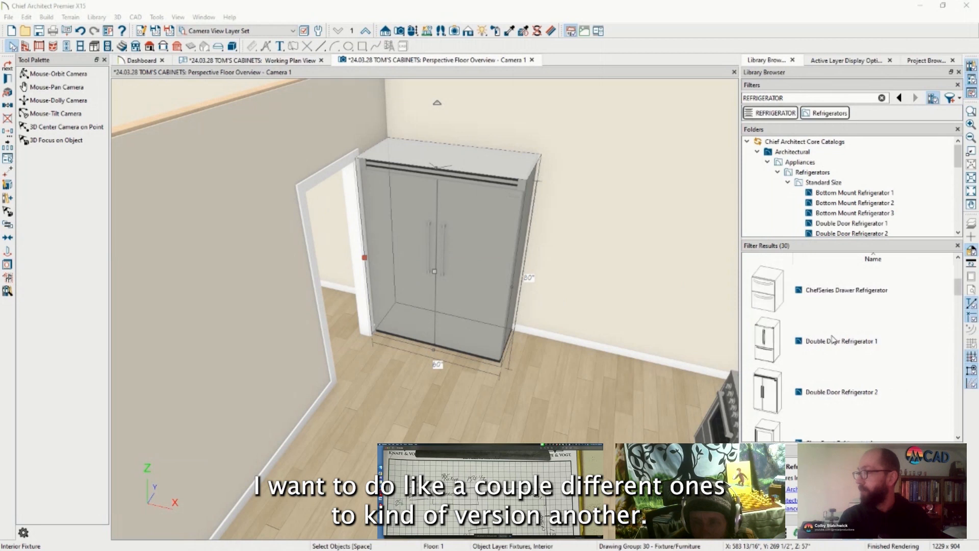
scroll(833, 338, down, 12)
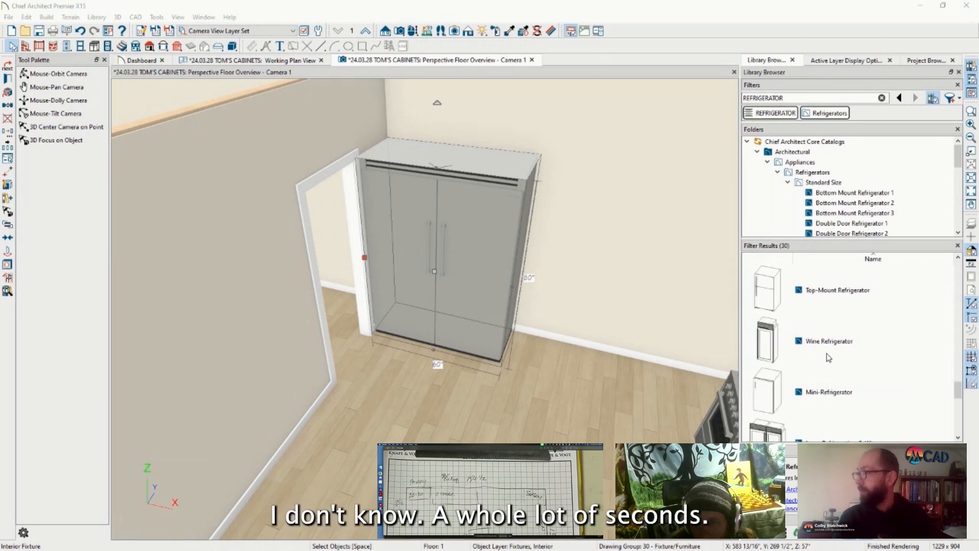
scroll(829, 357, up, 10)
scroll(829, 358, up, 3)
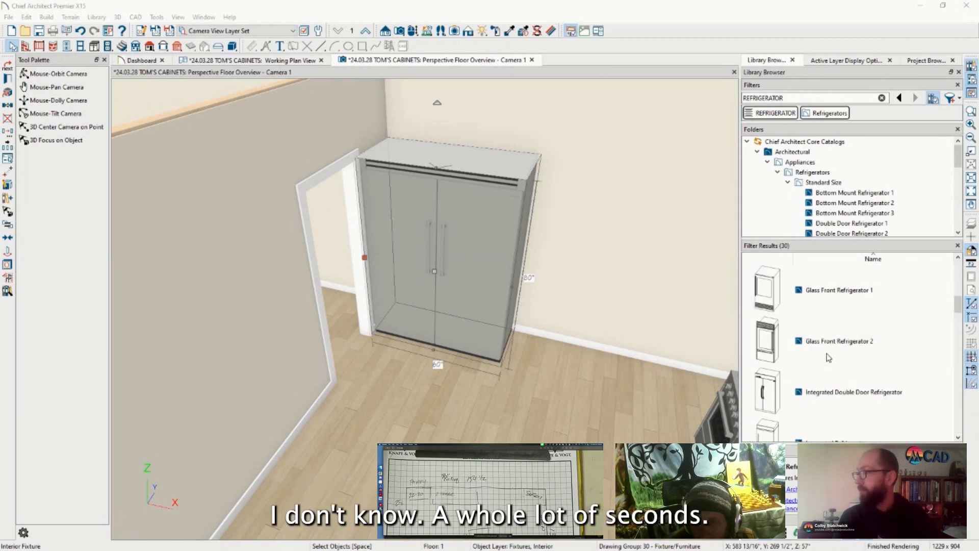
scroll(828, 358, up, 3)
Add white Double Door Refrigerator 1, make the grey fridge 48" wide, and open its Fixture Specification
click(837, 341)
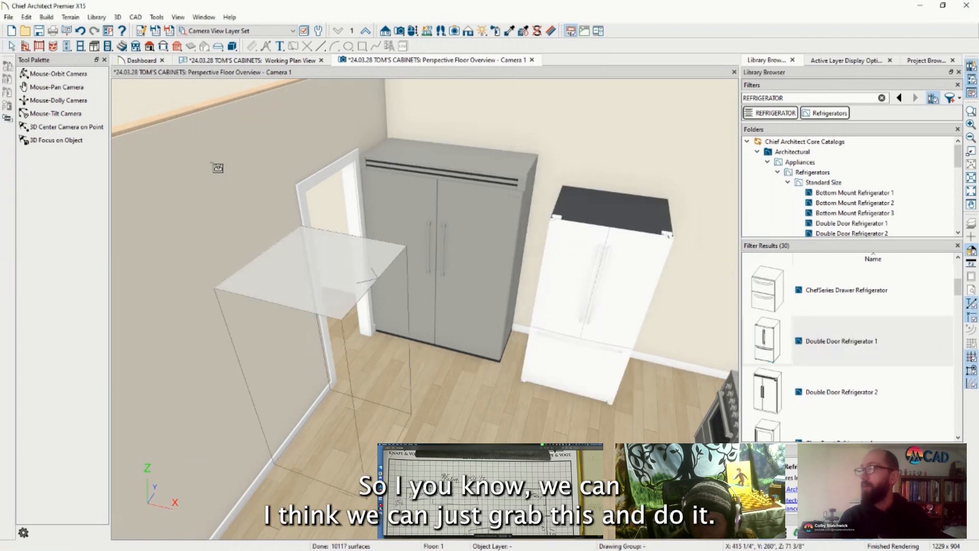
click(12, 47)
click(377, 186)
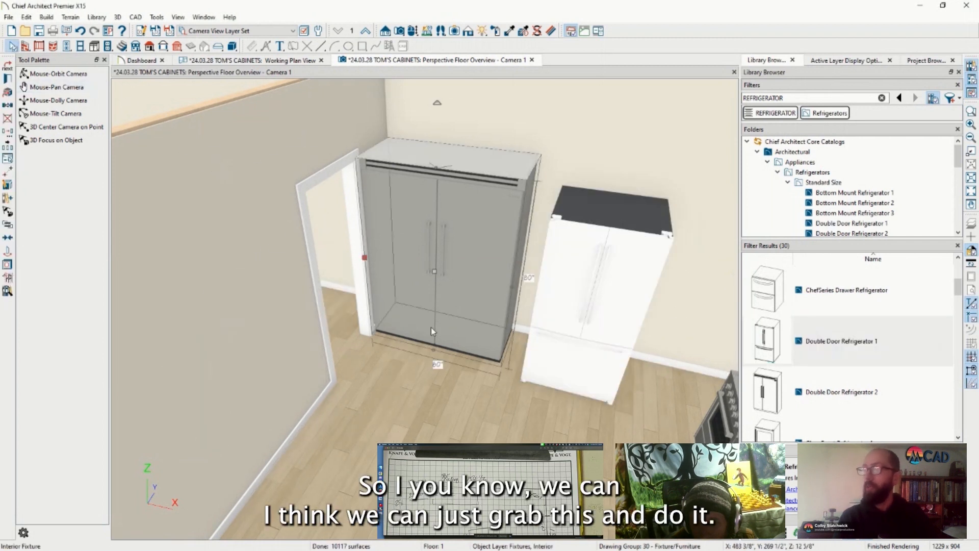
drag(512, 289, 485, 259)
key(Tab)
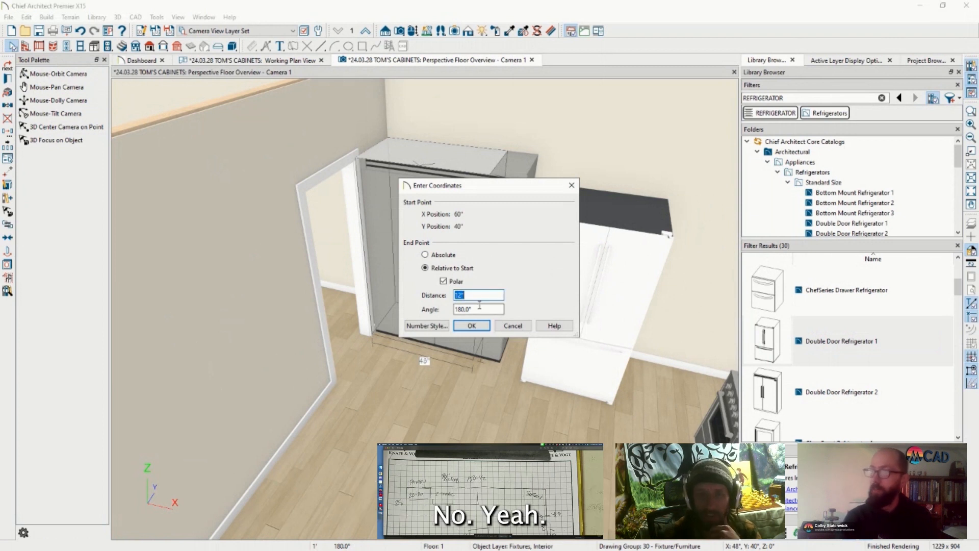
key(Escape)
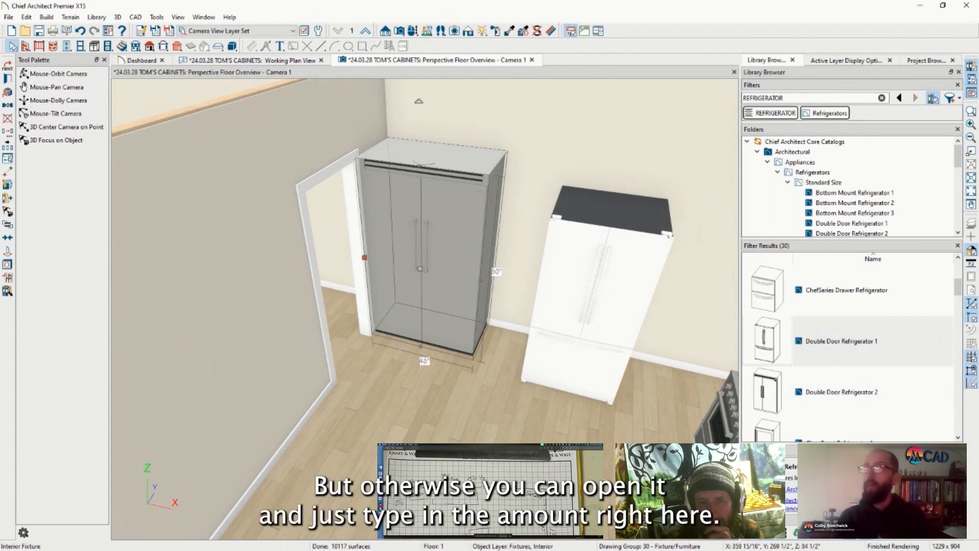
click(7, 79)
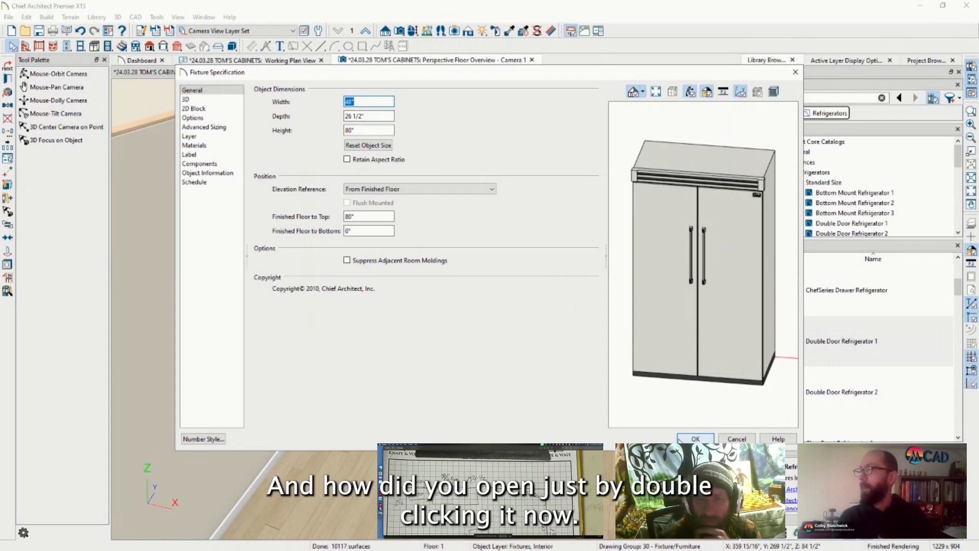
Close the Fixture Specification with OK, reopen it twice to check, and close it unchanged
click(685, 440)
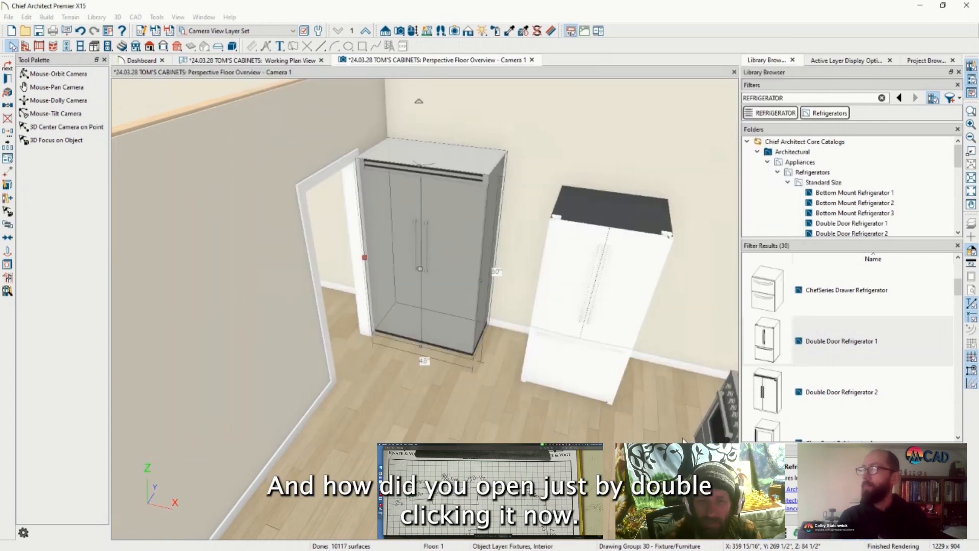
double_click(433, 229)
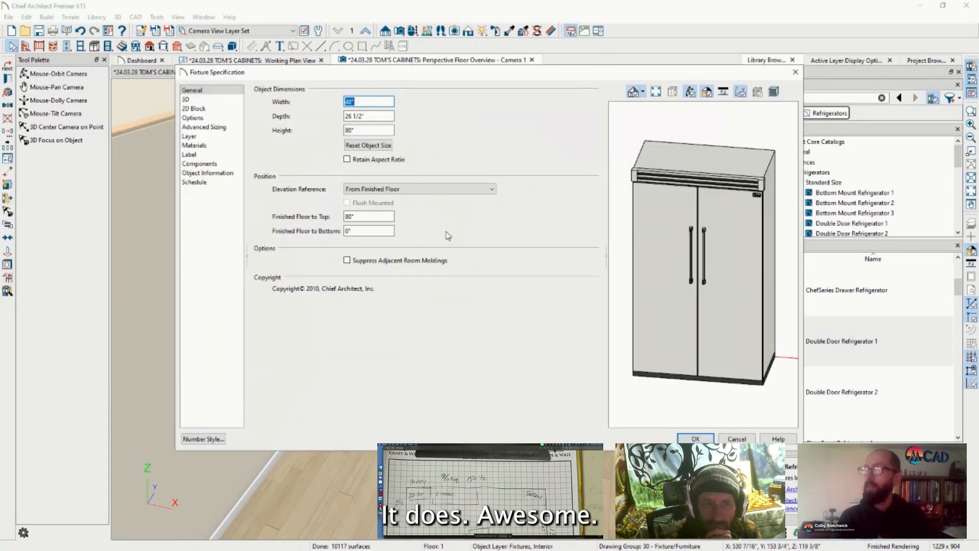
key(Escape)
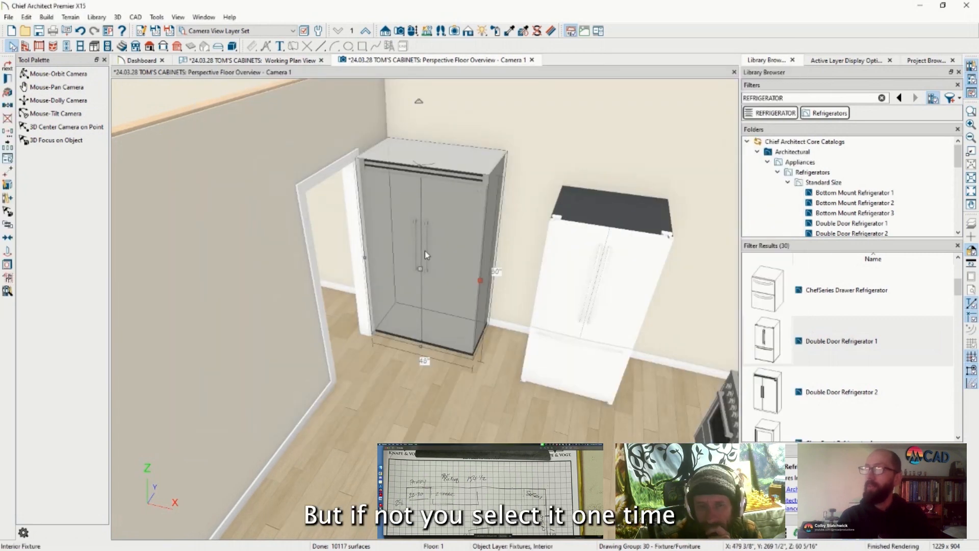
key(Escape)
click(435, 231)
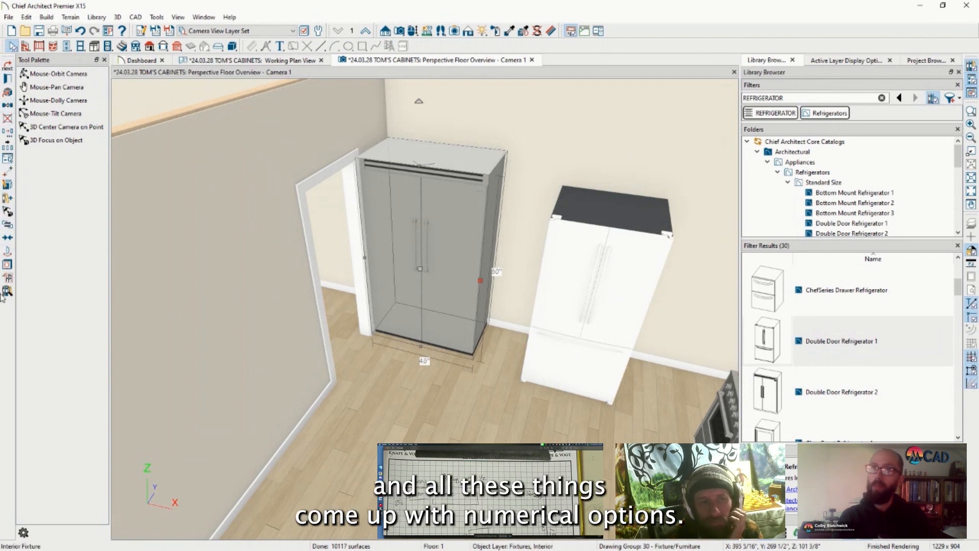
click(8, 79)
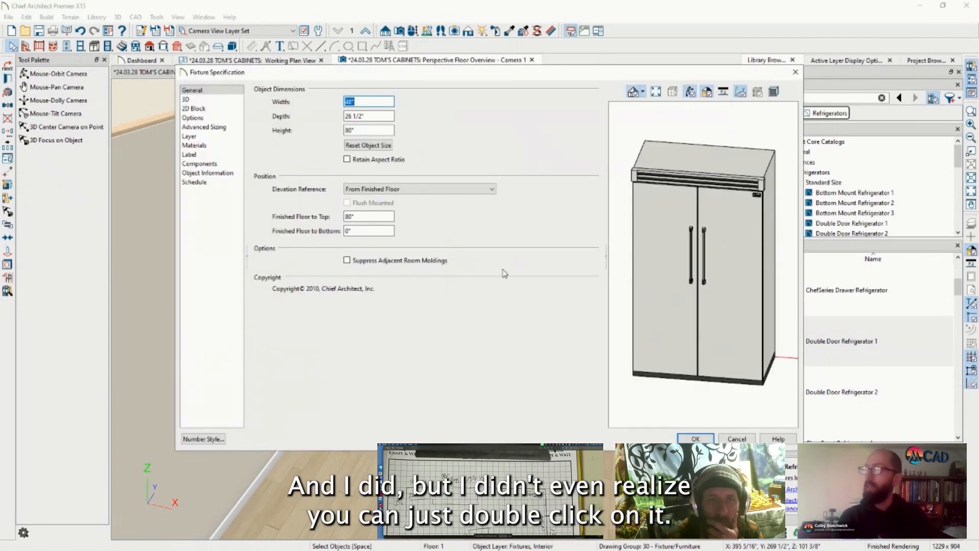
key(Escape)
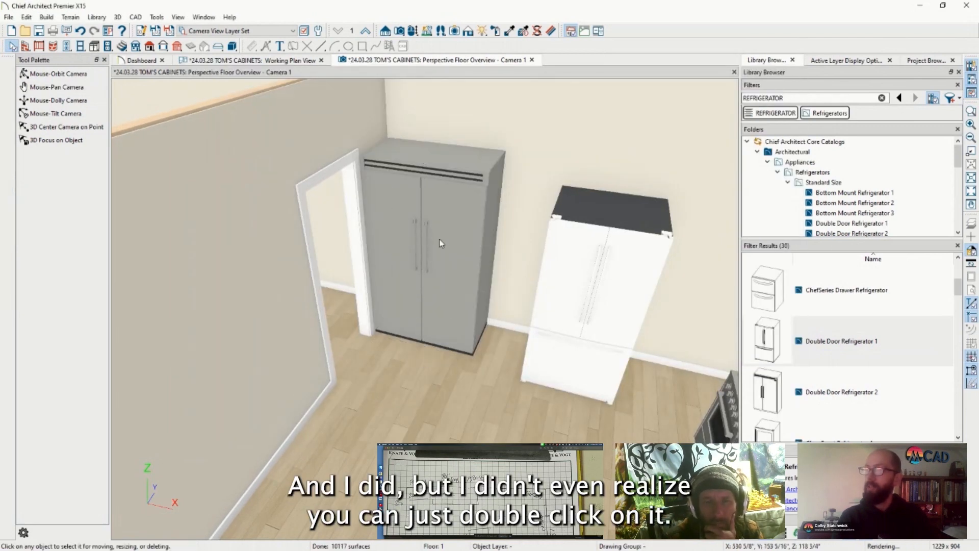
double_click(413, 214)
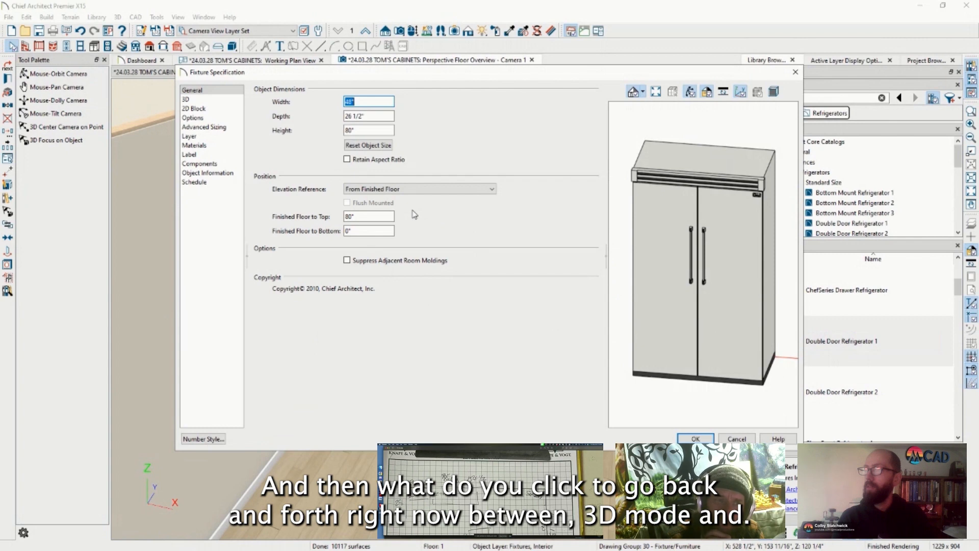
key(Return)
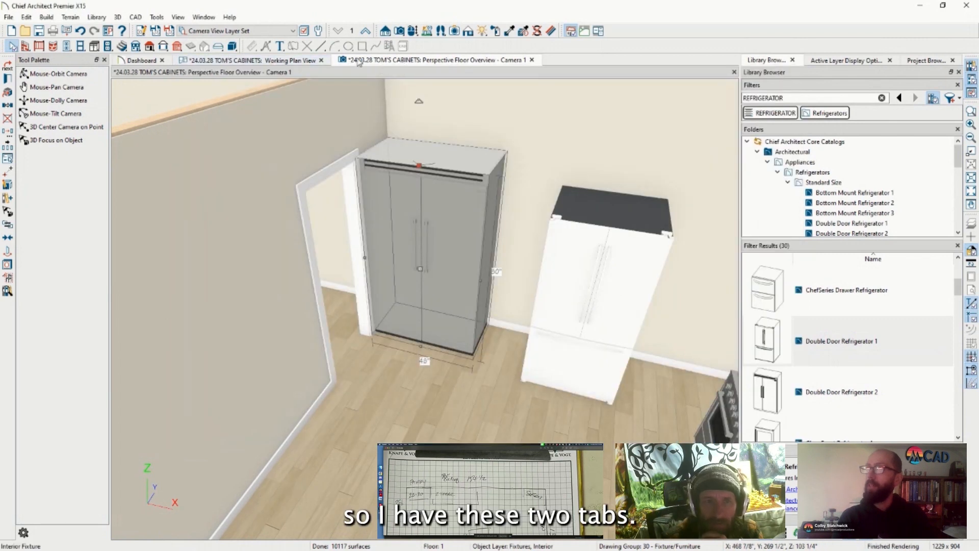
Return to the Working Plan View and zoom around the floor plan
click(252, 60)
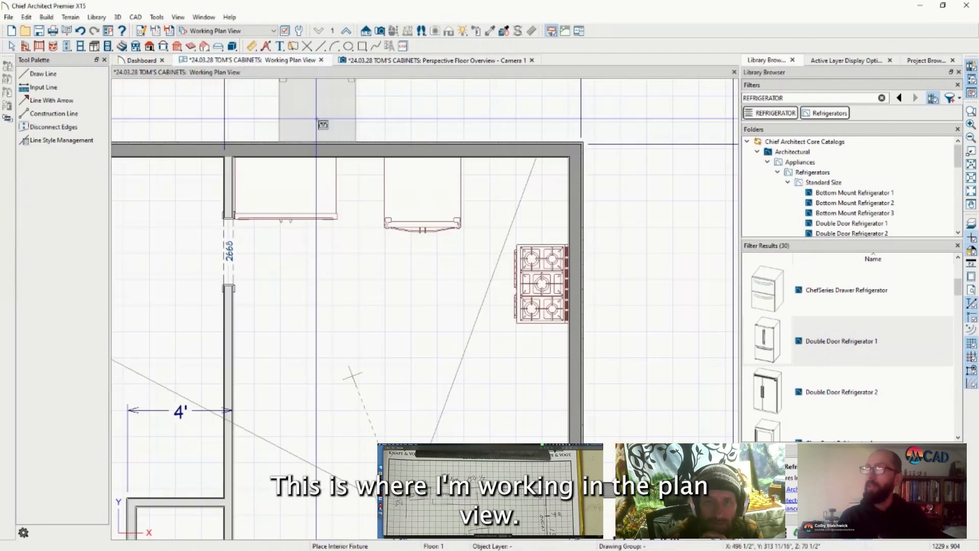
scroll(316, 222, down, 4)
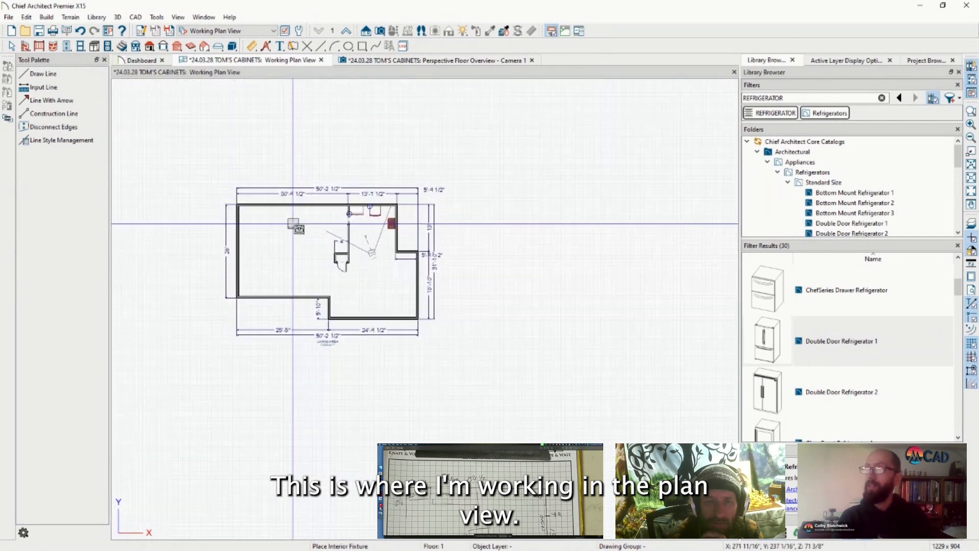
scroll(308, 224, down, 1)
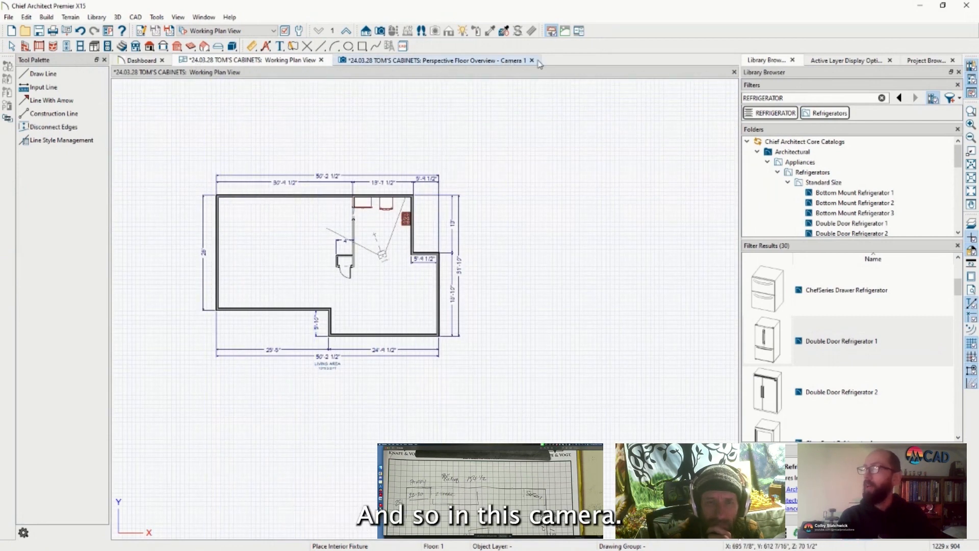
scroll(377, 275, up, 2)
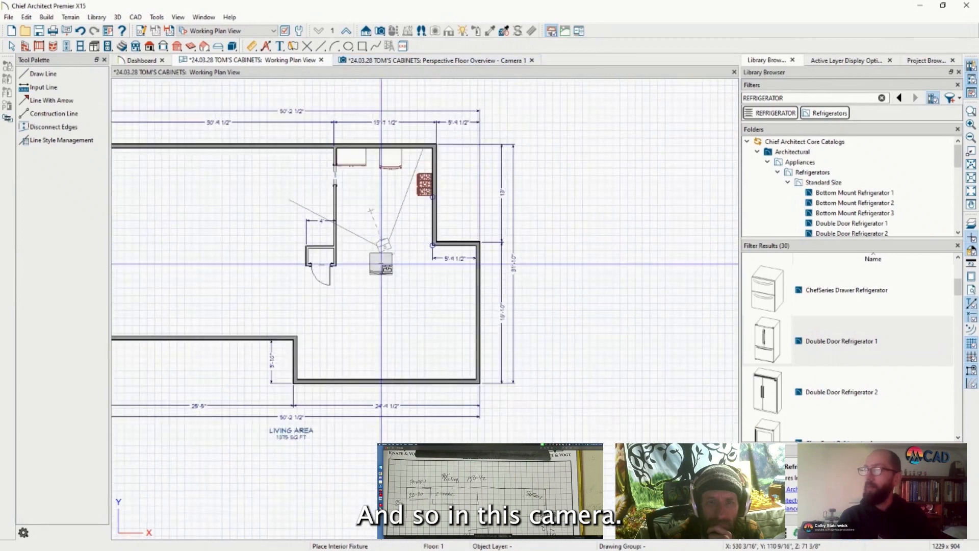
scroll(377, 279, down, 1)
scroll(377, 279, up, 3)
scroll(459, 247, down, 2)
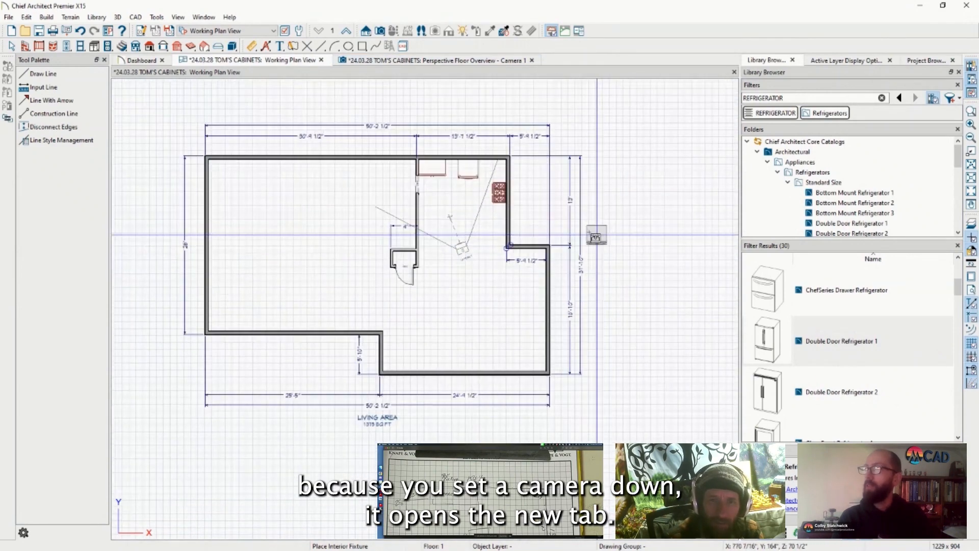
End fixture placement, close the Perspective Floor Overview tab, and save the plan
key(space)
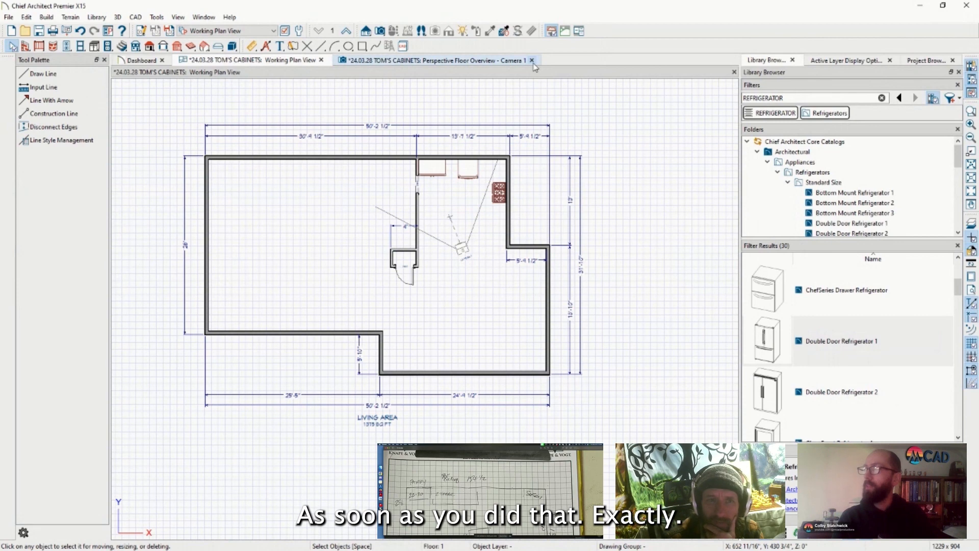
click(532, 60)
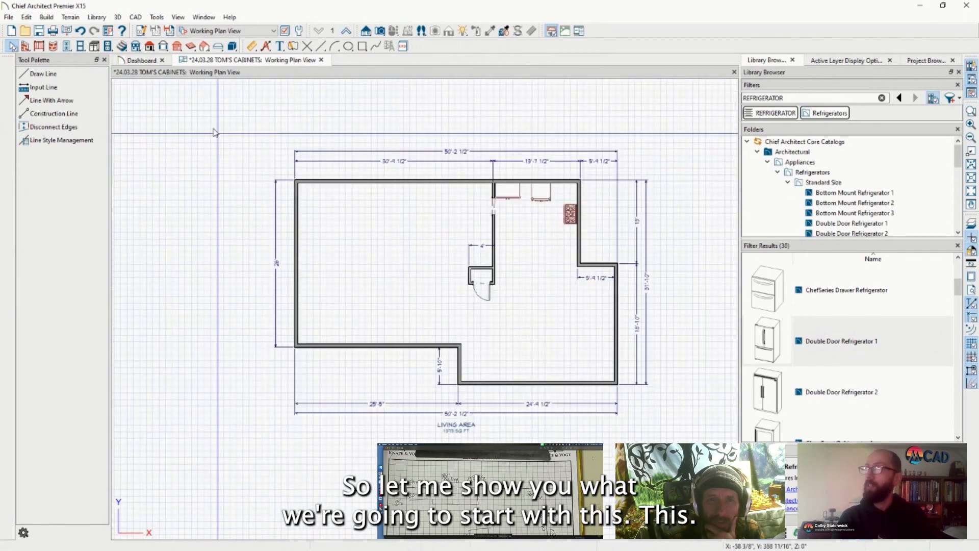
key(ctrl+s)
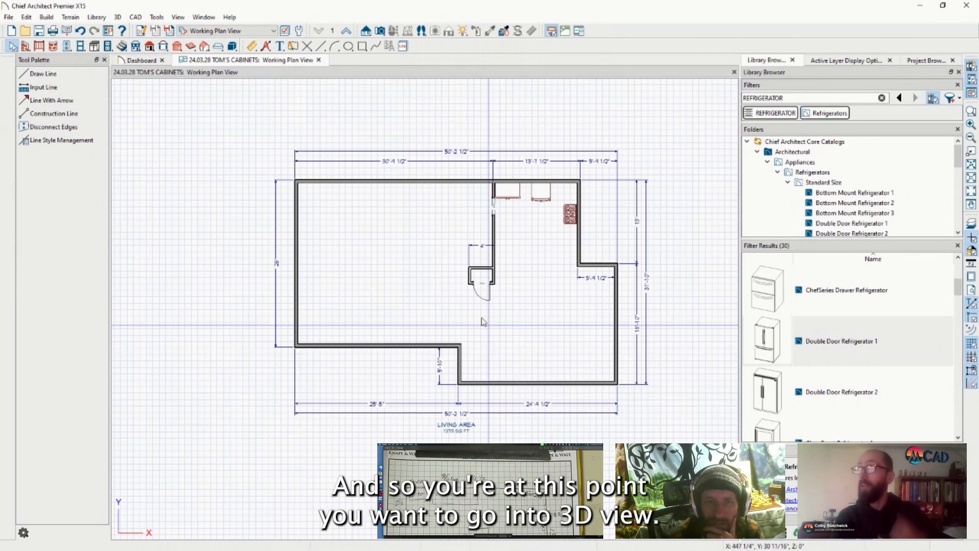
Place a Full Camera aimed into the kitchen and orbit to show the fridges and range
click(379, 32)
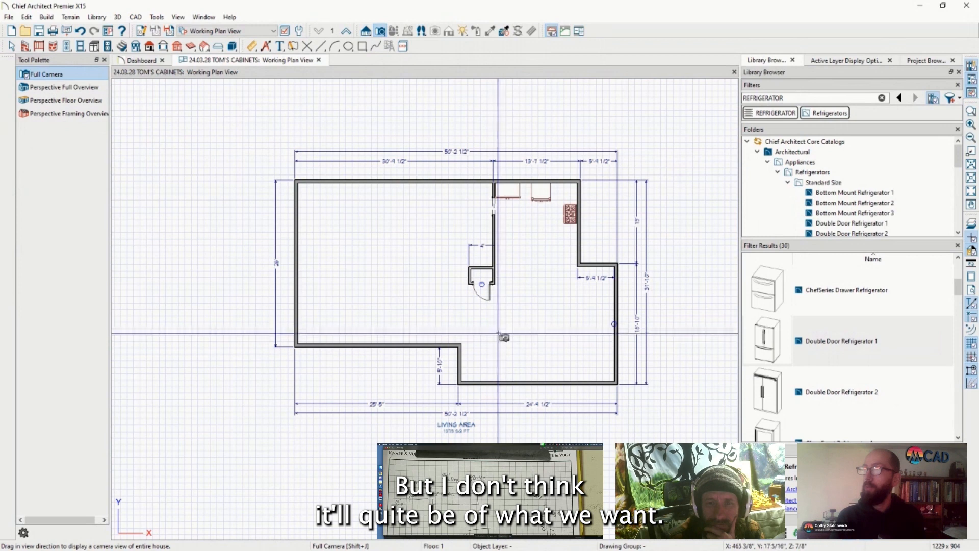
drag(499, 333, 515, 307)
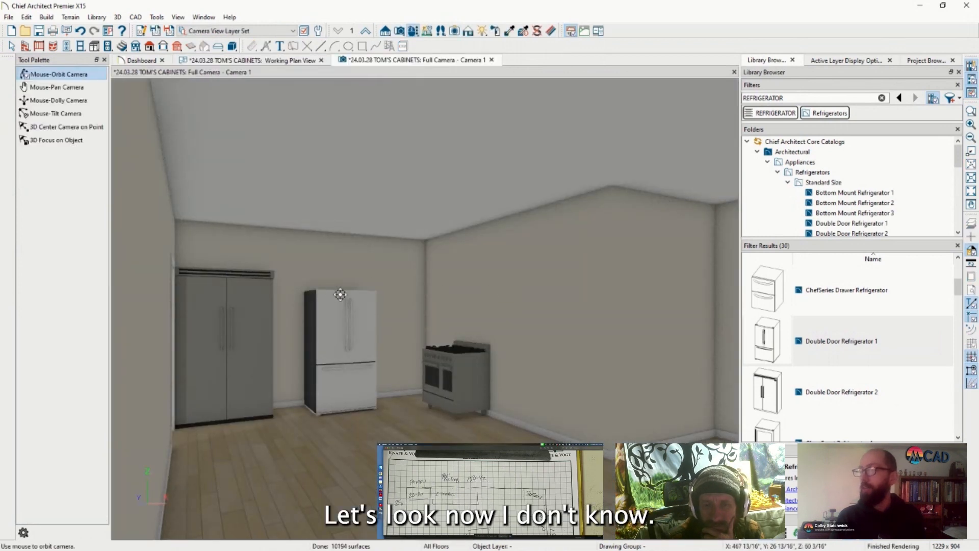
drag(243, 295, 266, 303)
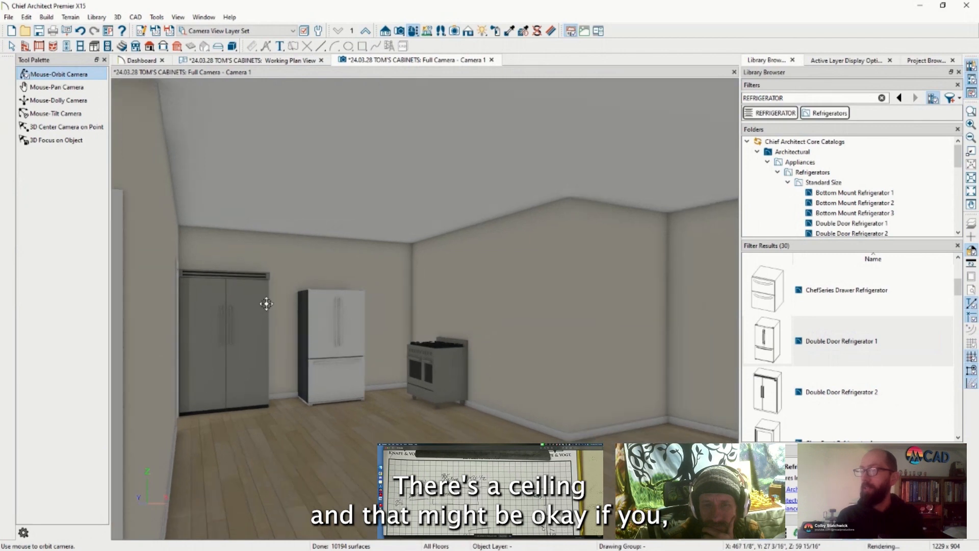
drag(644, 333, 291, 161)
Preview a Perspective Floor Overview from the plan, orbit it low, then close its tab
click(249, 60)
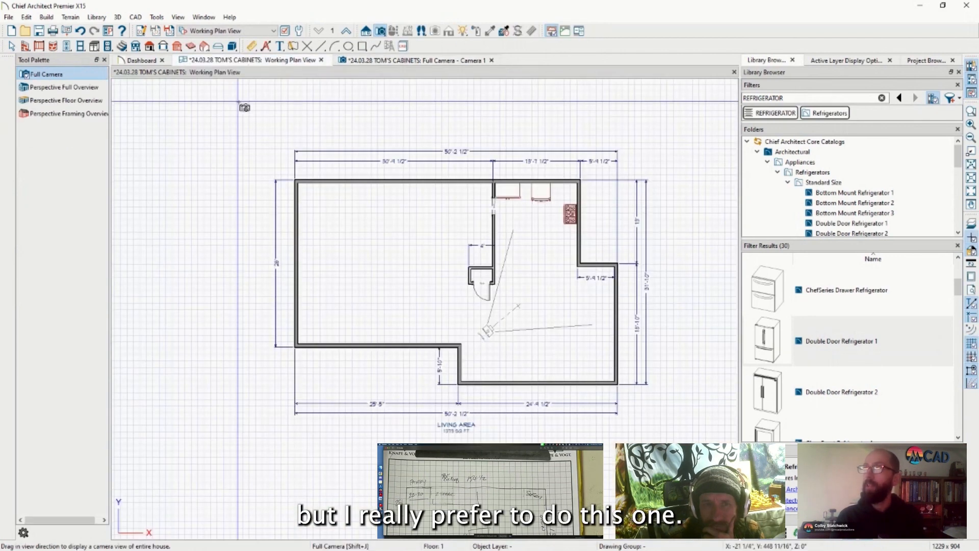
click(60, 100)
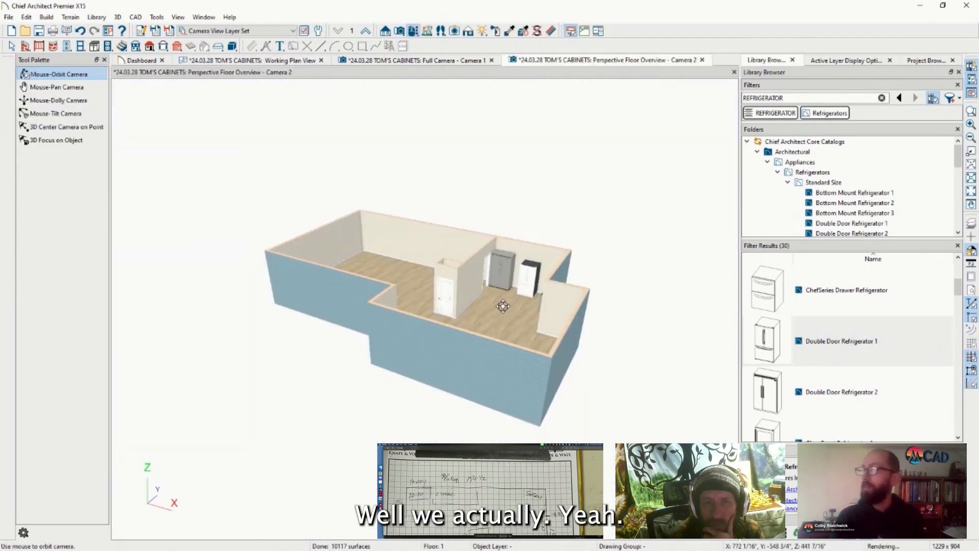
drag(400, 308, 472, 345)
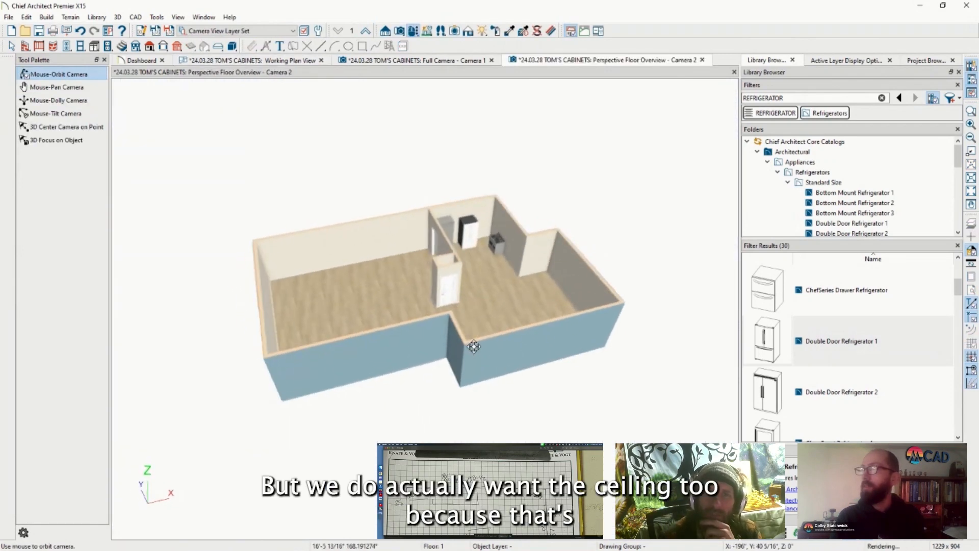
scroll(502, 273, up, 5)
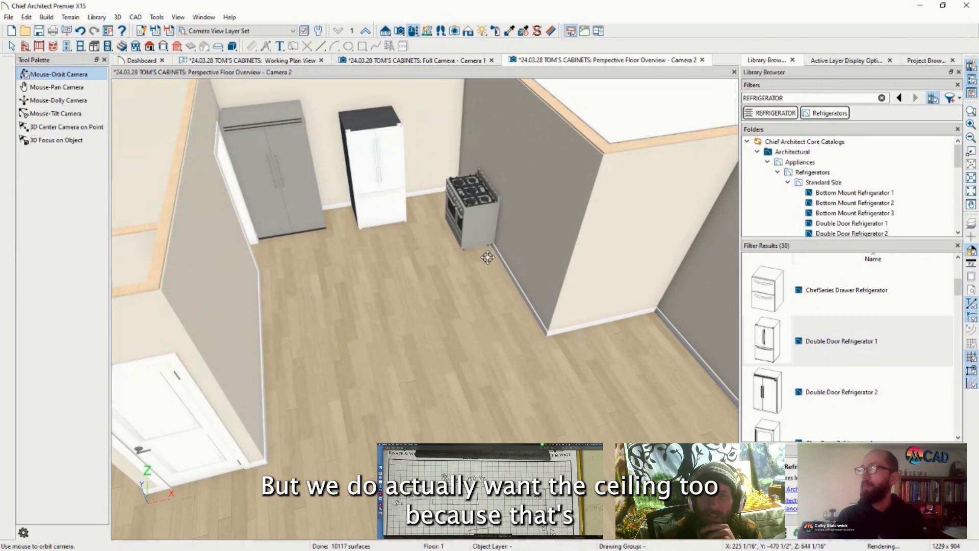
scroll(488, 257, down, 3)
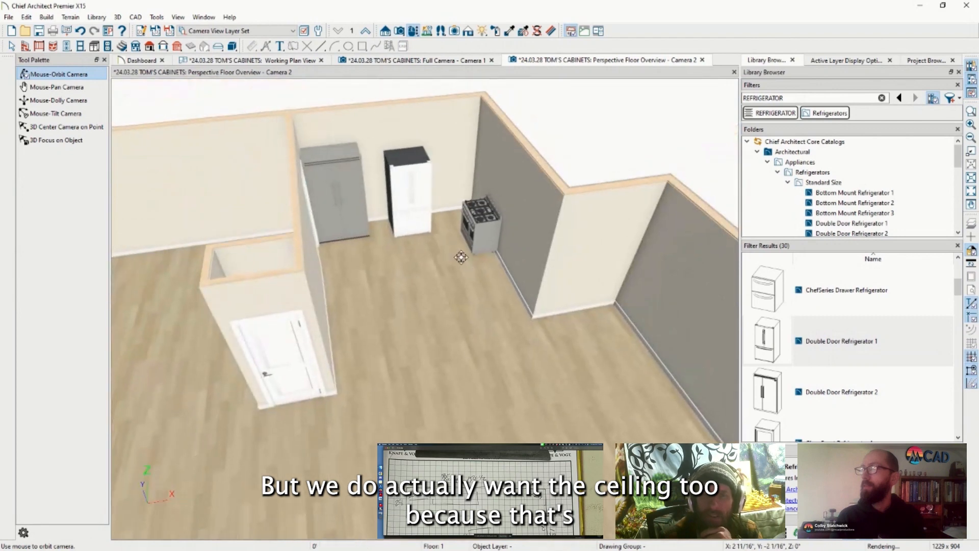
drag(461, 258, 488, 265)
scroll(488, 265, up, 6)
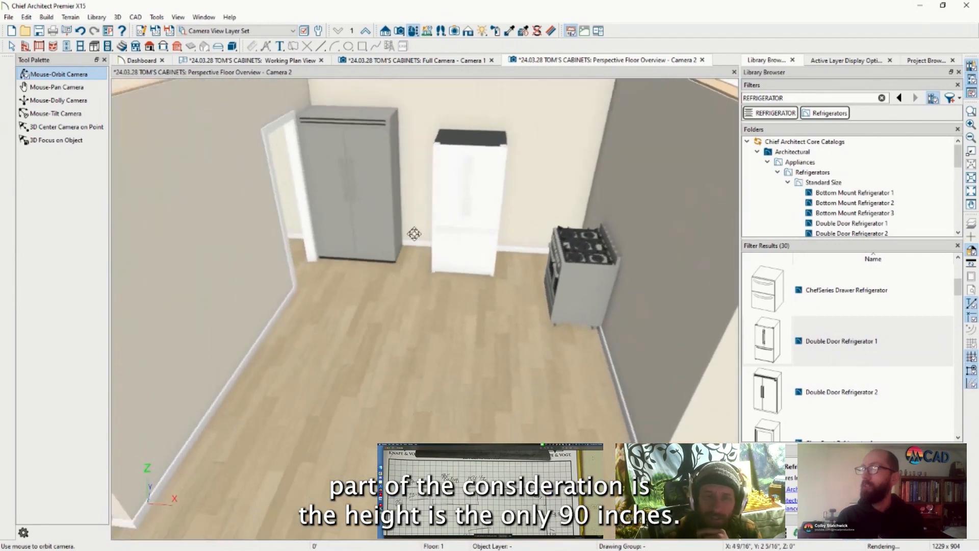
scroll(414, 233, down, 5)
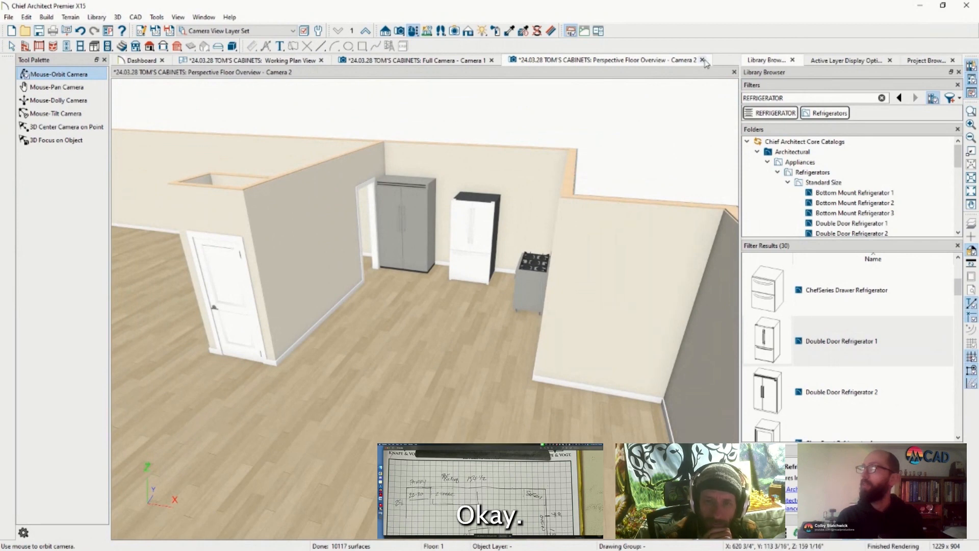
click(703, 60)
On the Full Camera - Camera 1 tab, orbit and zoom until the refrigerators and range fill the view
click(436, 62)
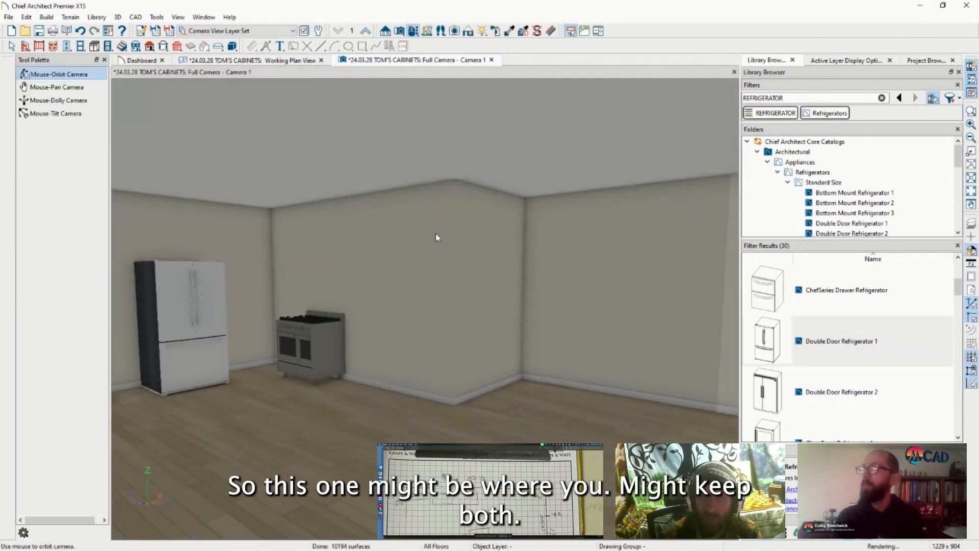
scroll(408, 279, down, 4)
scroll(387, 226, up, 4)
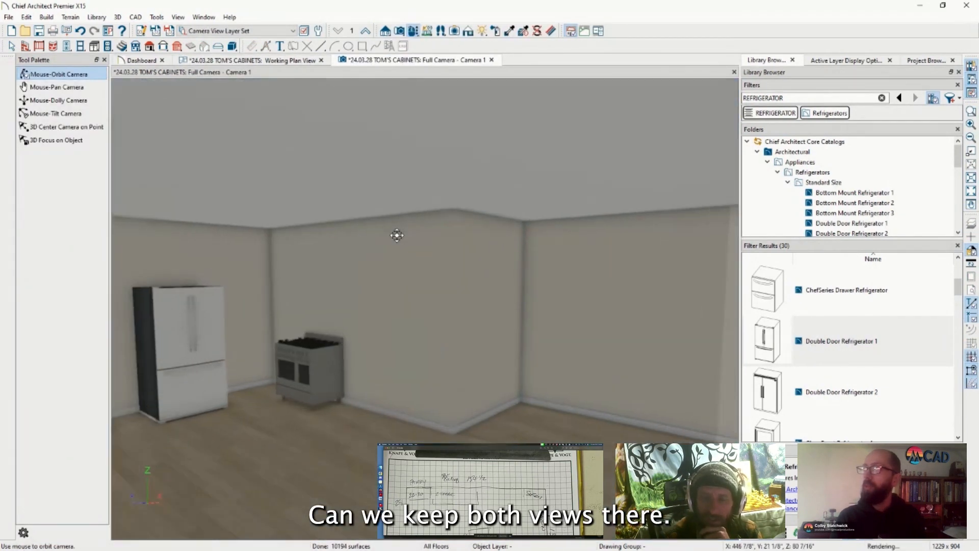
drag(571, 320, 645, 328)
scroll(404, 319, up, 4)
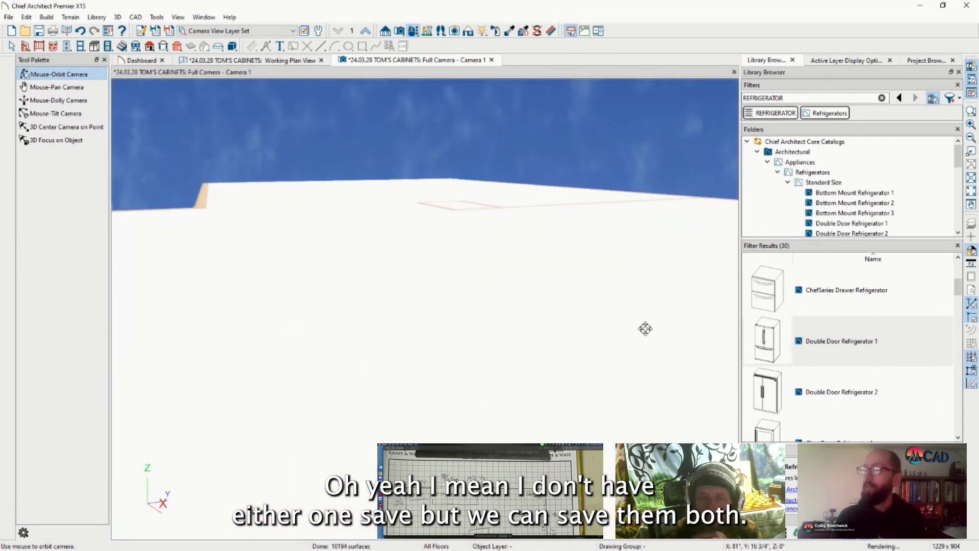
scroll(644, 327, down, 5)
drag(518, 324, 645, 335)
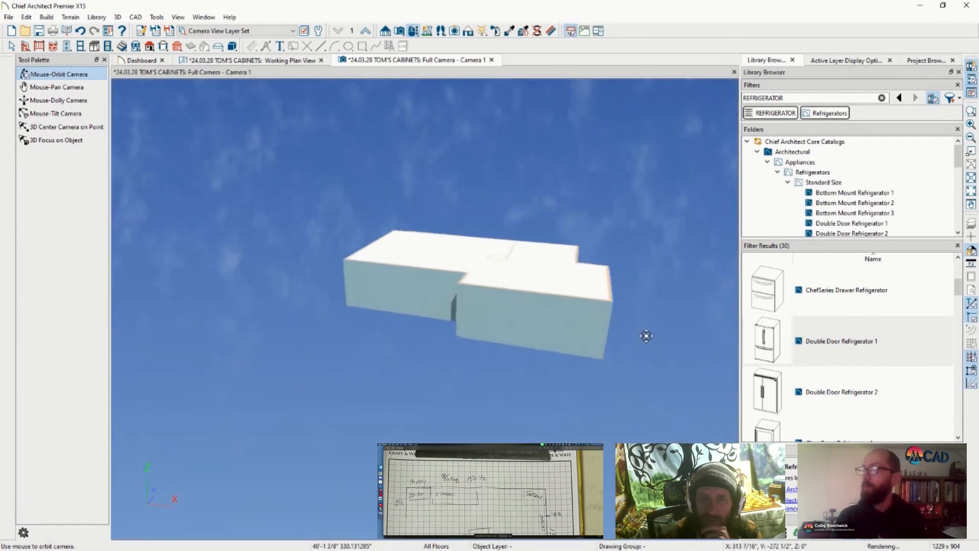
scroll(448, 267, up, 8)
scroll(502, 240, up, 10)
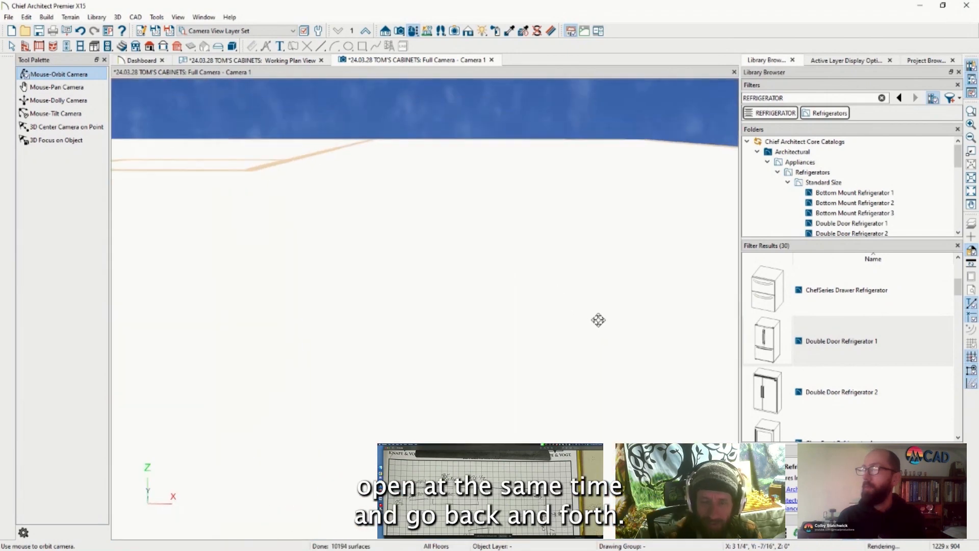
scroll(597, 319, down, 4)
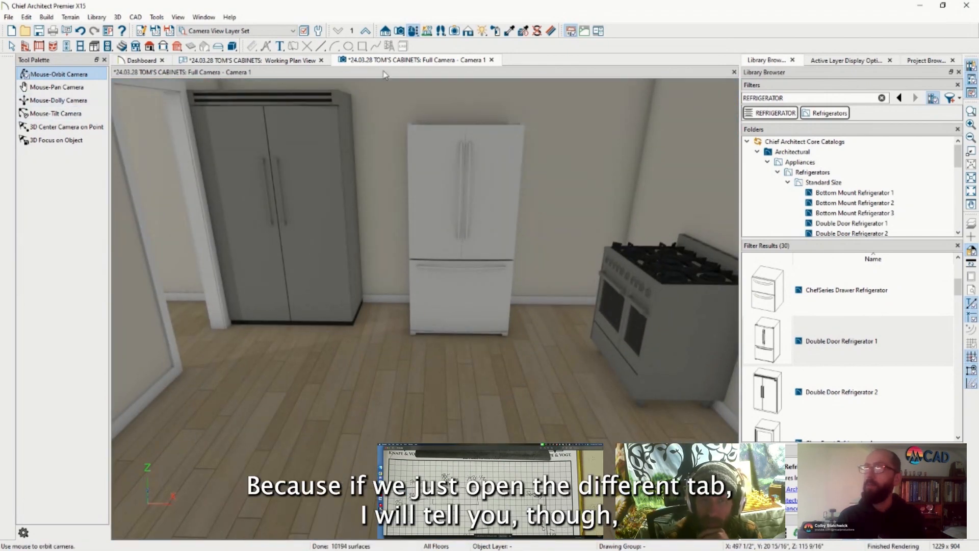